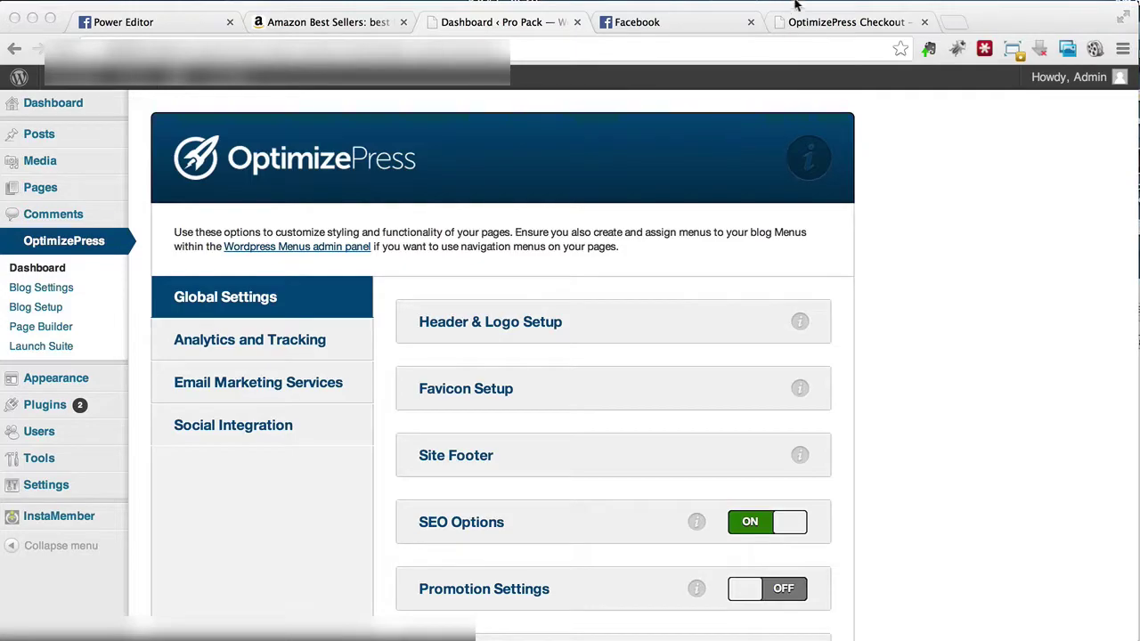
# Step: Switch to the OptimizePress checkout page to see the package prices
pyautogui.click(820, 22)
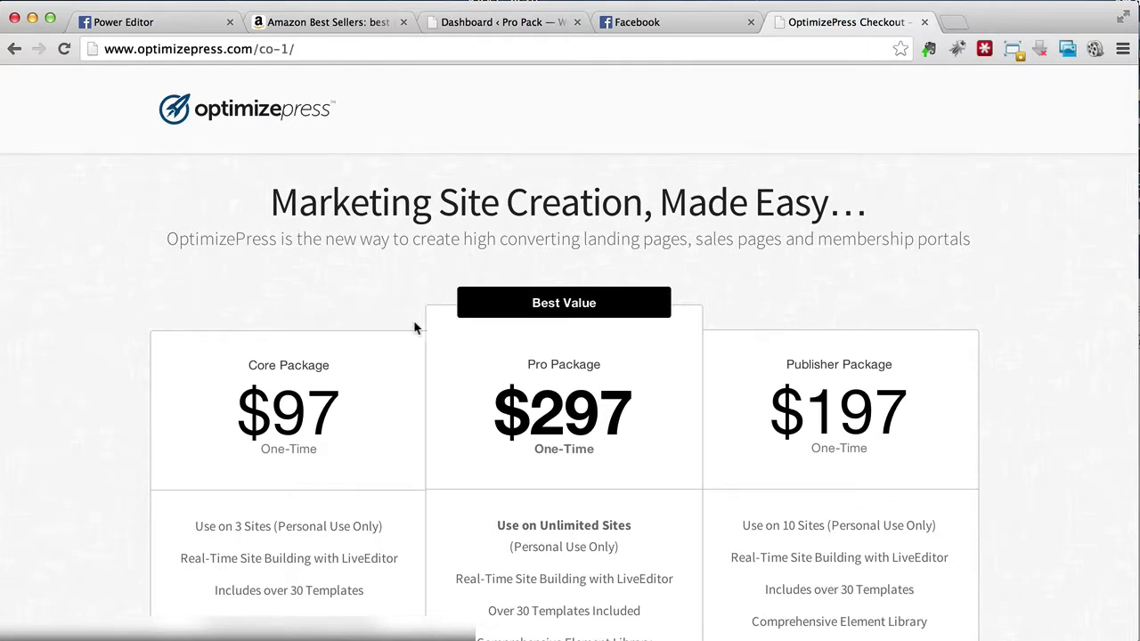
# Step: Review the Core $97, Pro $297 and Publisher $197 packages, then return to the WordPress dashboard
pyautogui.scroll(-3, 429, 327)
pyautogui.scroll(-7, 429, 327)
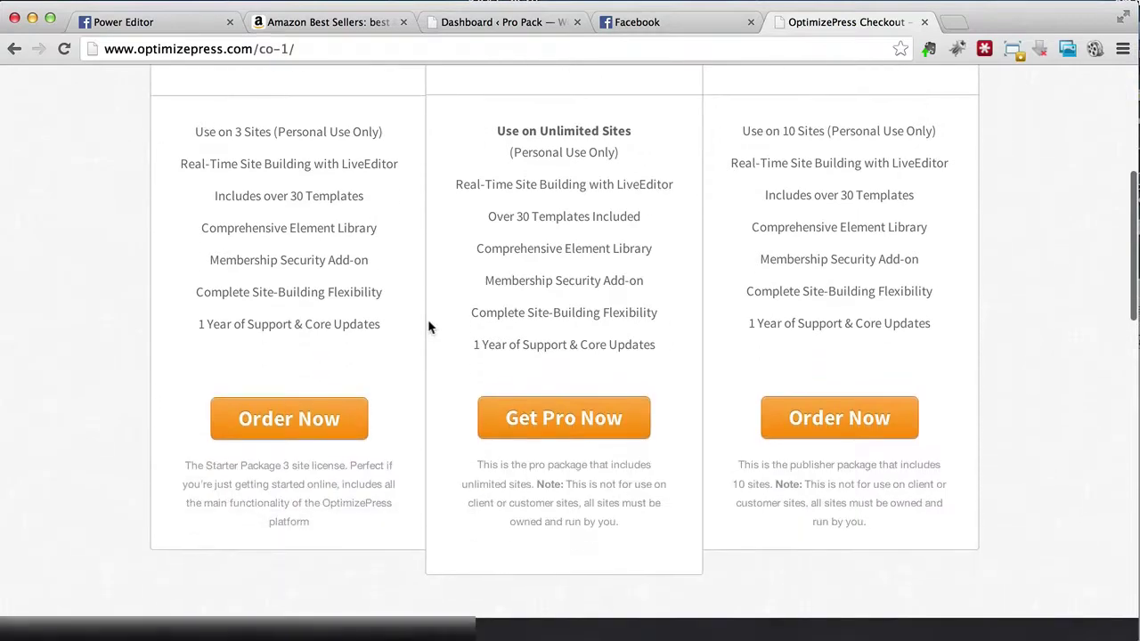
pyautogui.scroll(2, 429, 327)
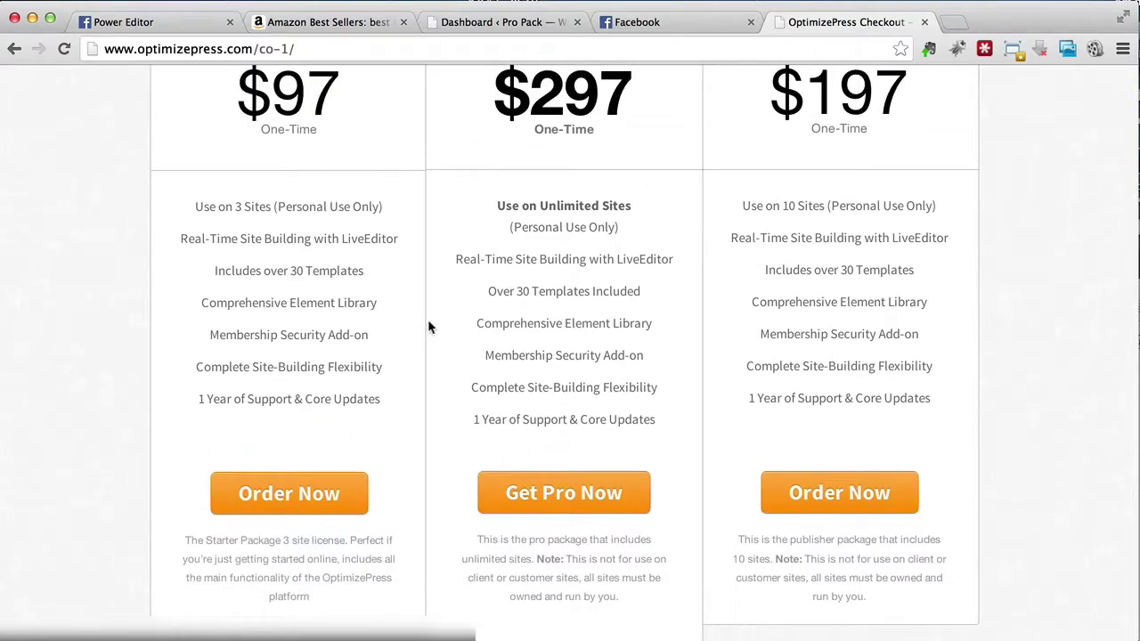
pyautogui.scroll(5, 428, 323)
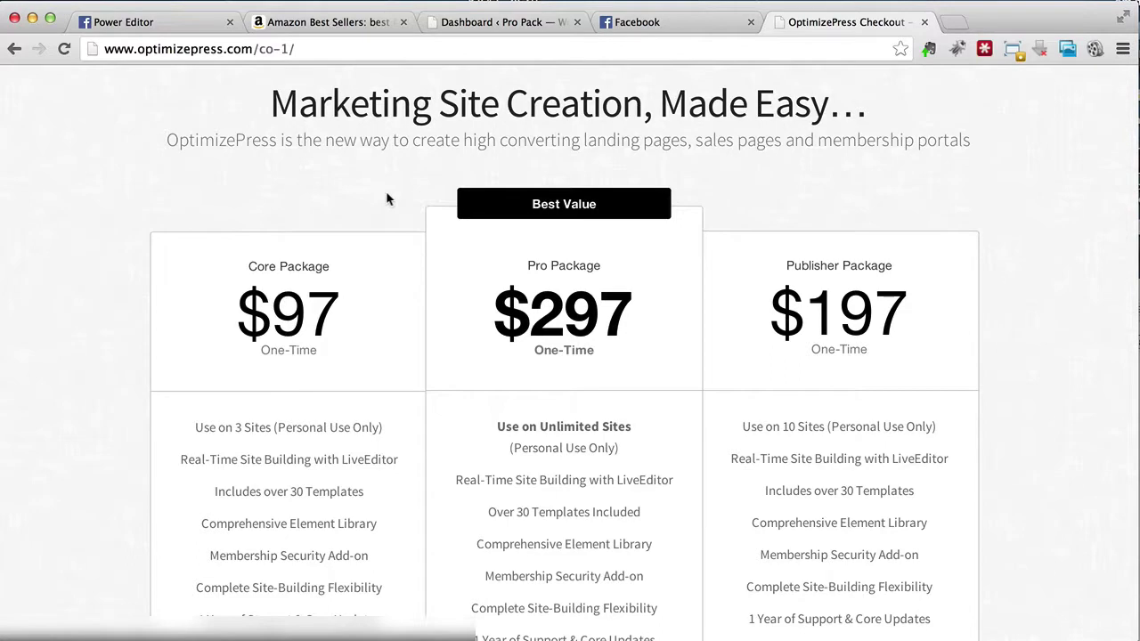
pyautogui.scroll(3, 387, 194)
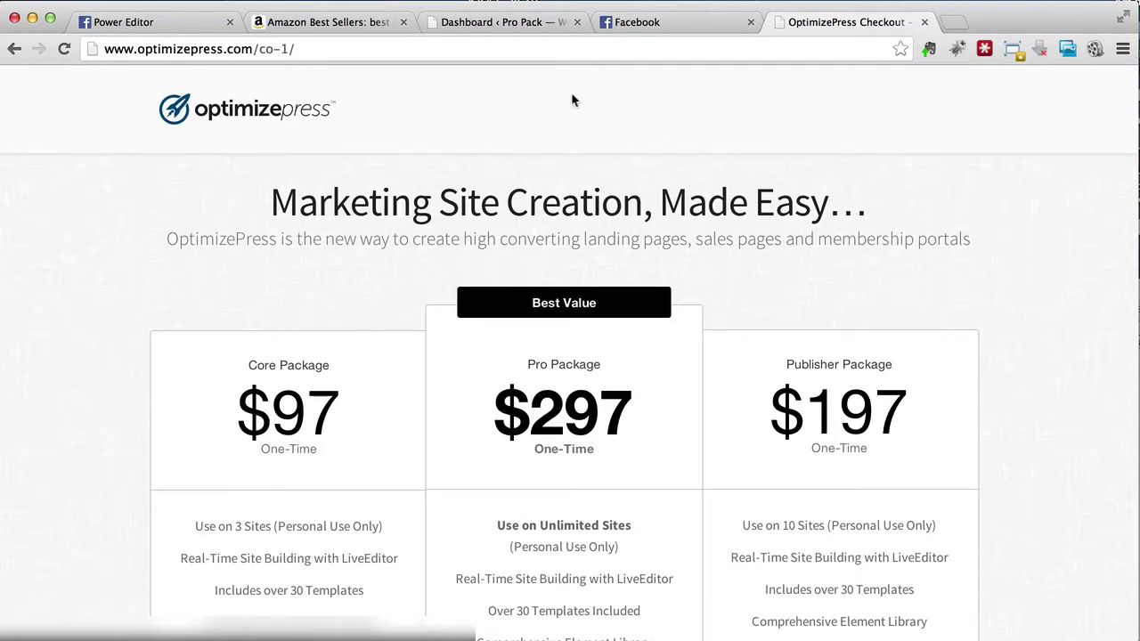
pyautogui.click(526, 21)
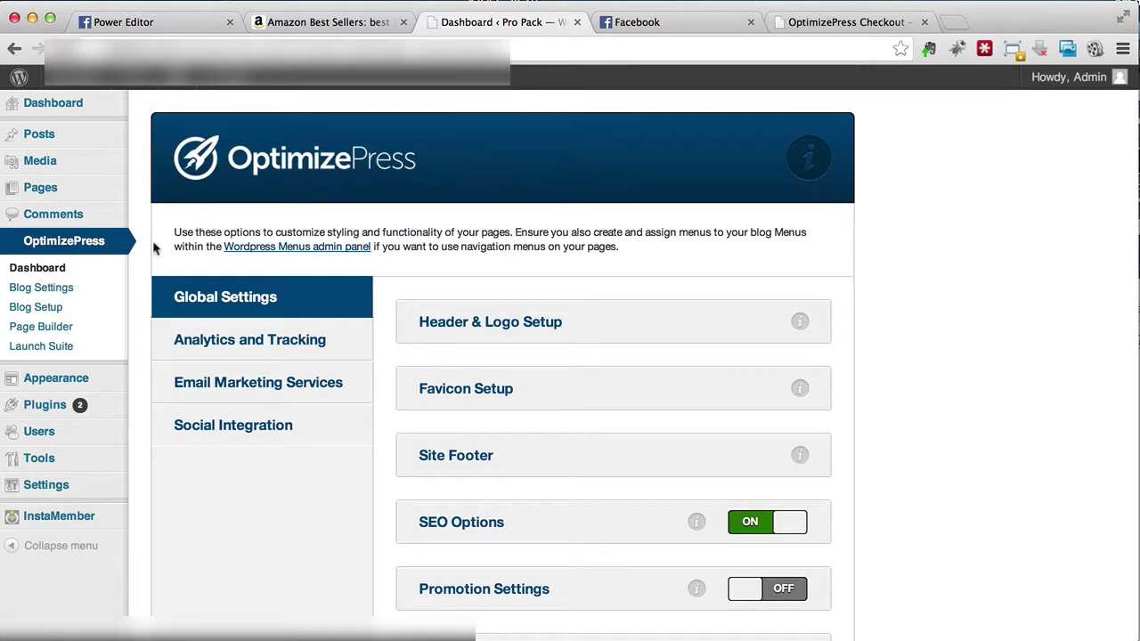
# Step: Start a new PageBuilder page named 'Squeeze Page FB', removing a stray leading asterisk
pyautogui.click(78, 335)
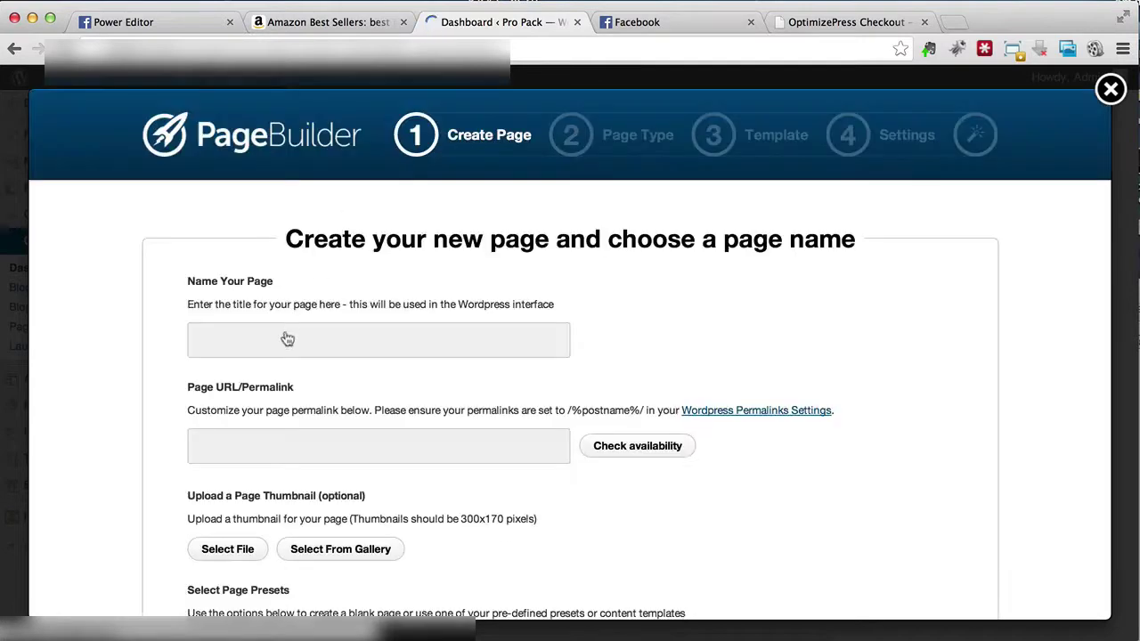
pyautogui.click(281, 346)
pyautogui.write('*S')
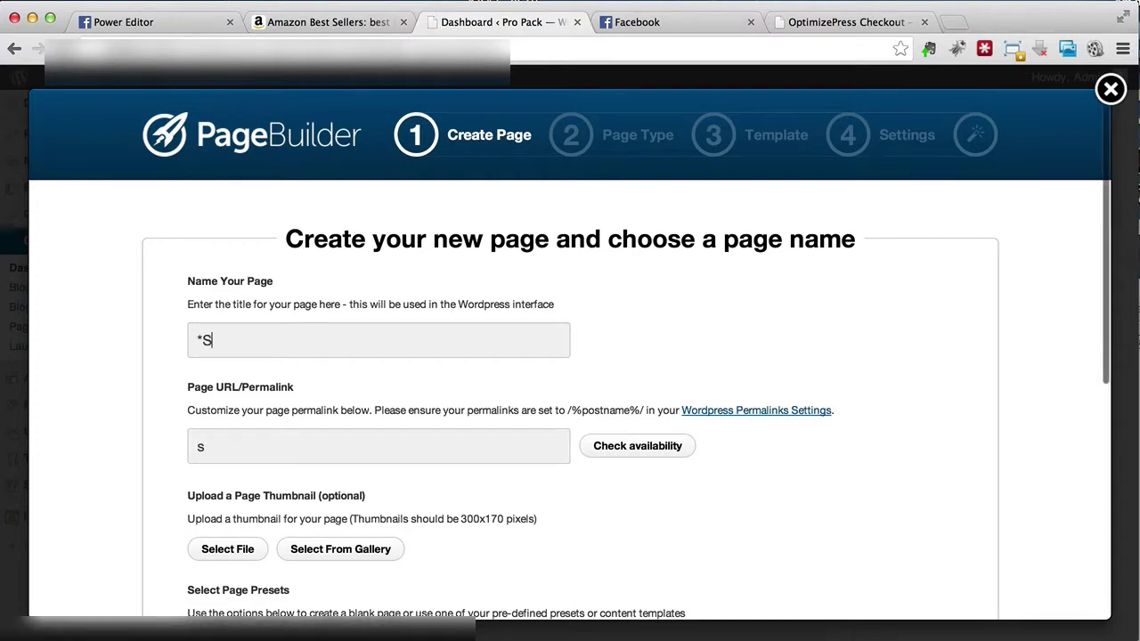
pyautogui.write('queeze Page FB')
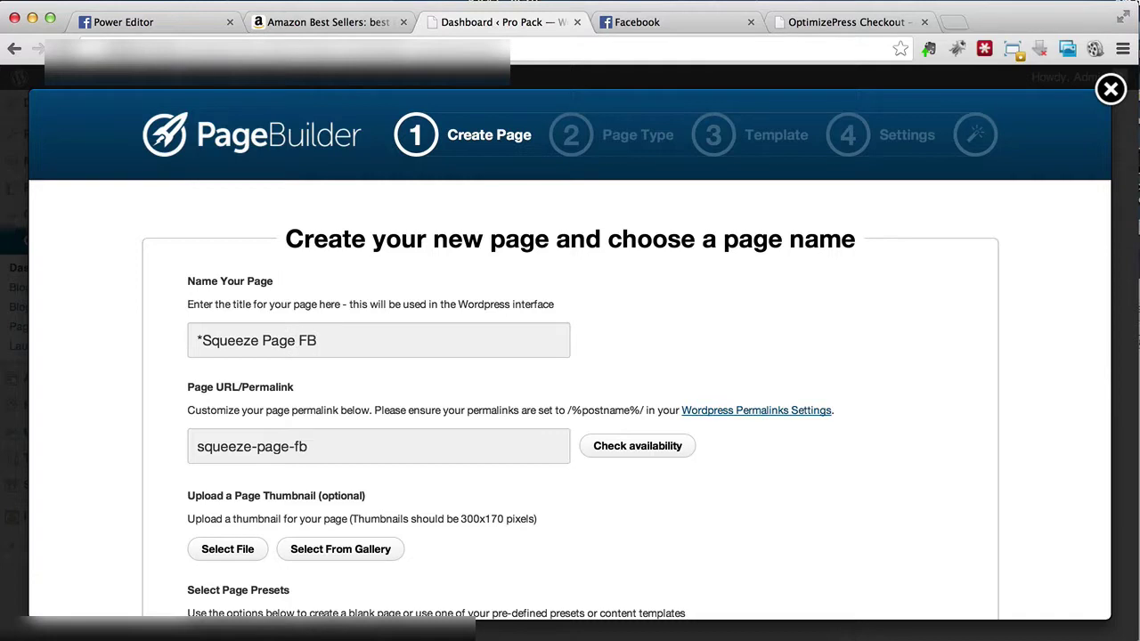
pyautogui.press('Home')
pyautogui.hotkey('shift', 'Right')
pyautogui.press('BackSpace')
# Step: Change the name to 'Squeeze Page - Belly Fat' and scroll down to the page presets
pyautogui.press('End')
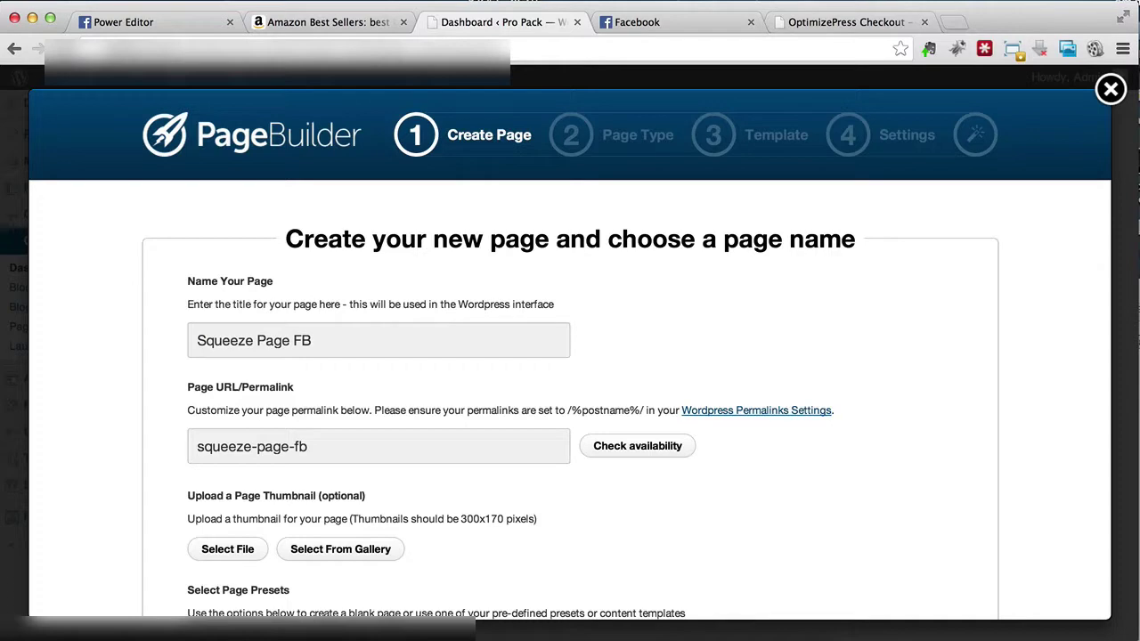
pyautogui.hotkey('shift', 'Left')
pyautogui.hotkey('shift', 'Left')
pyautogui.write('- Weight Loss')
pyautogui.hotkey('shift', 'Left')
pyautogui.hotkey('shift', 'Left')
pyautogui.hotkey('shift', 'Left')
pyautogui.hotkey('shift', 'Left')
pyautogui.hotkey('shift', 'Left')
pyautogui.hotkey('shift', 'Left')
pyautogui.hotkey('shift', 'Left')
pyautogui.hotkey('shift', 'Left')
pyautogui.hotkey('shift', 'Left')
pyautogui.hotkey('shift', 'Left')
pyautogui.hotkey('shift', 'Left')
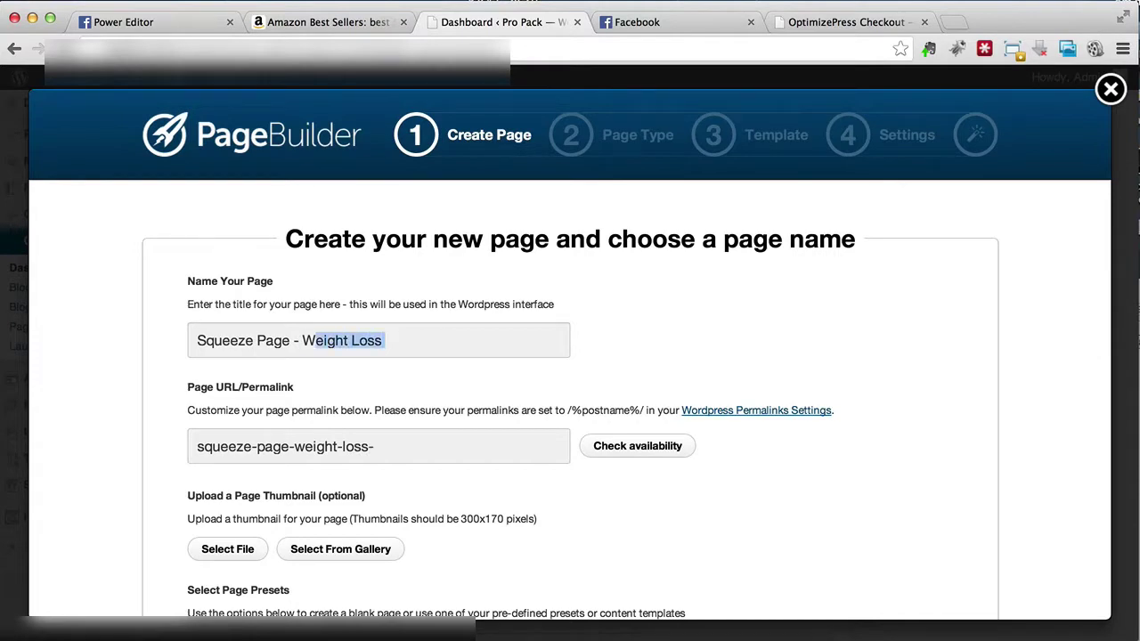
pyautogui.hotkey('shift', 'Left')
pyautogui.write('Belly ')
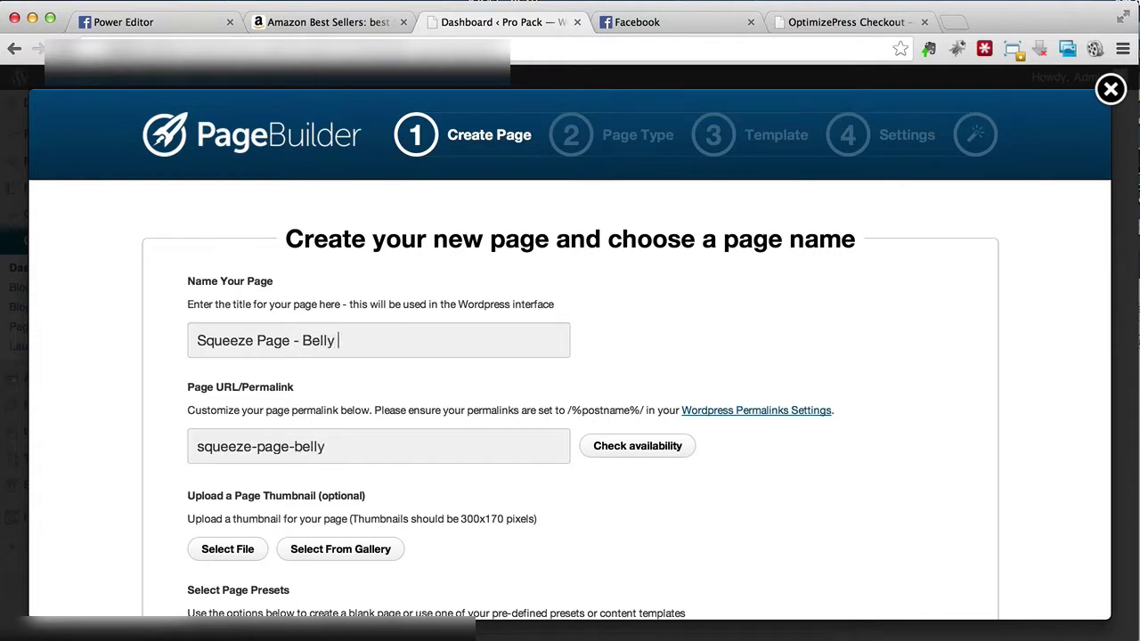
pyautogui.write('Fat')
pyautogui.scroll(-2, 363, 343)
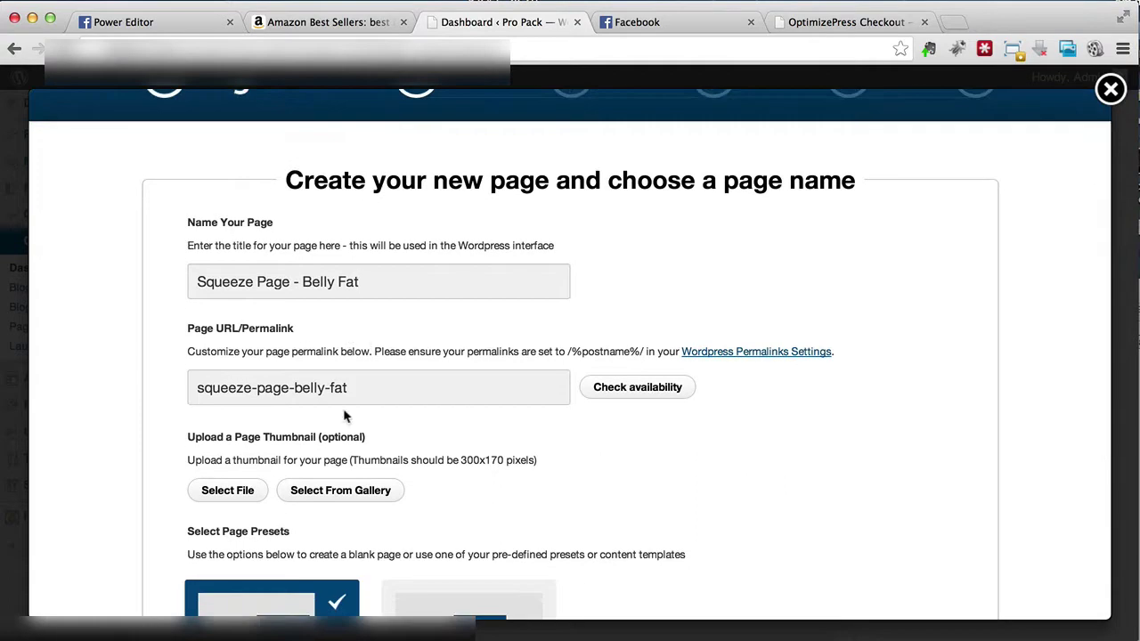
pyautogui.scroll(-5, 365, 390)
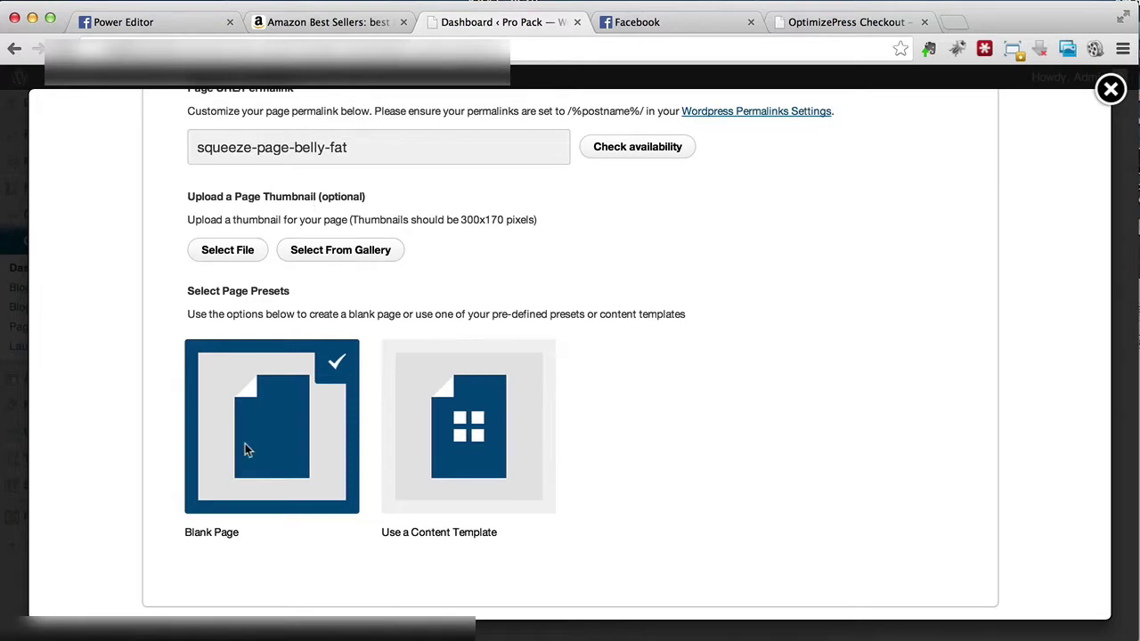
pyautogui.scroll(-3, 289, 491)
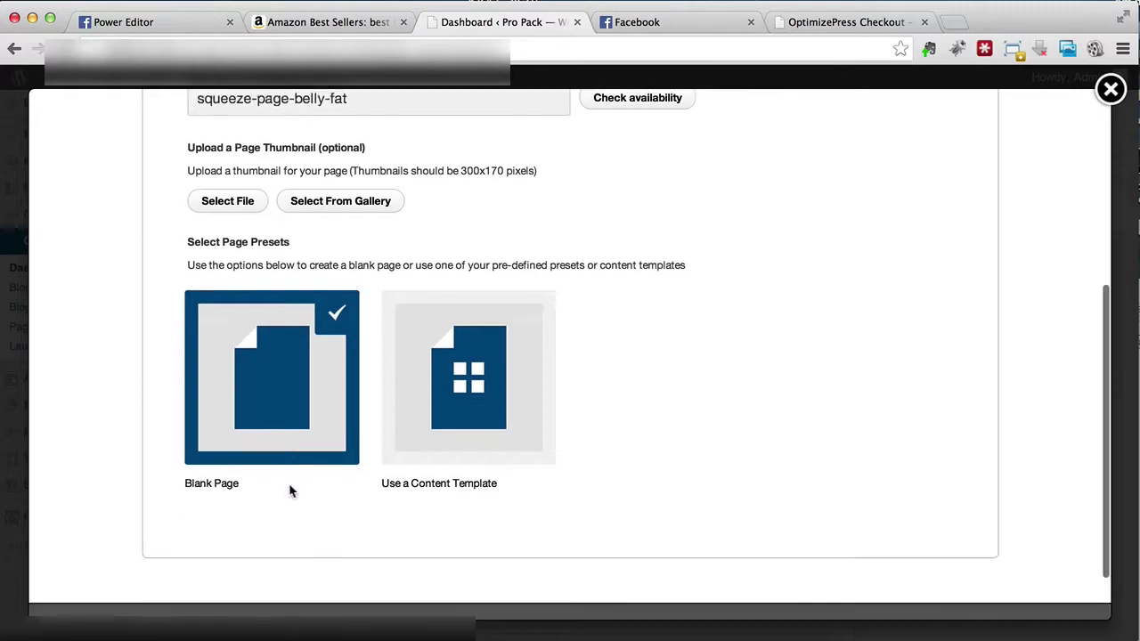
# Step: Browse the pre-made content templates
pyautogui.click(422, 430)
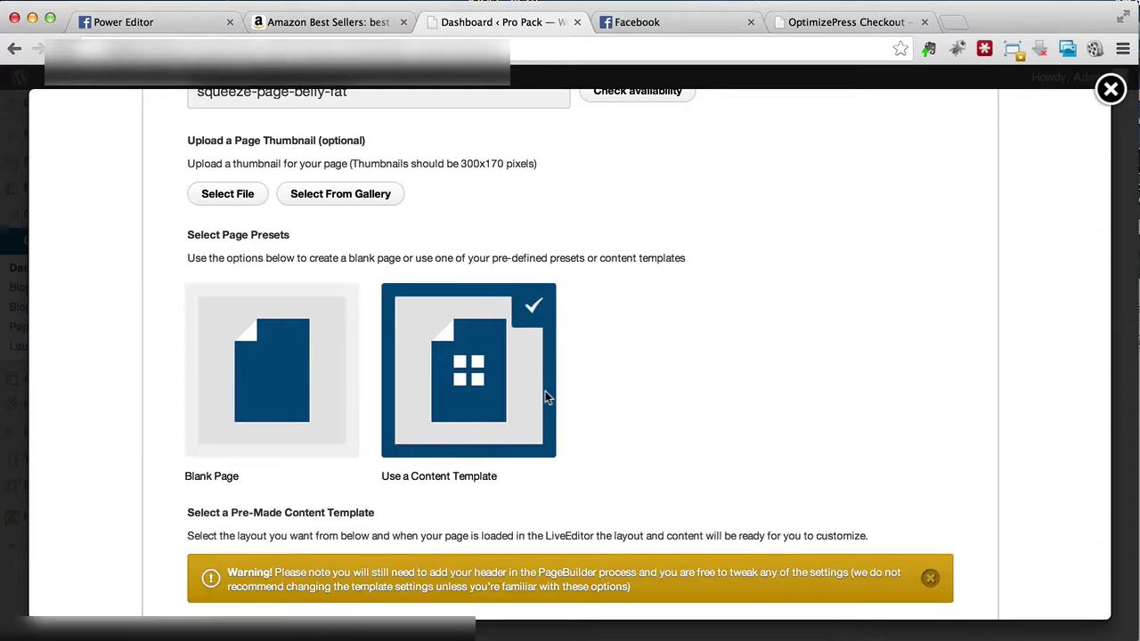
pyautogui.scroll(-5, 546, 398)
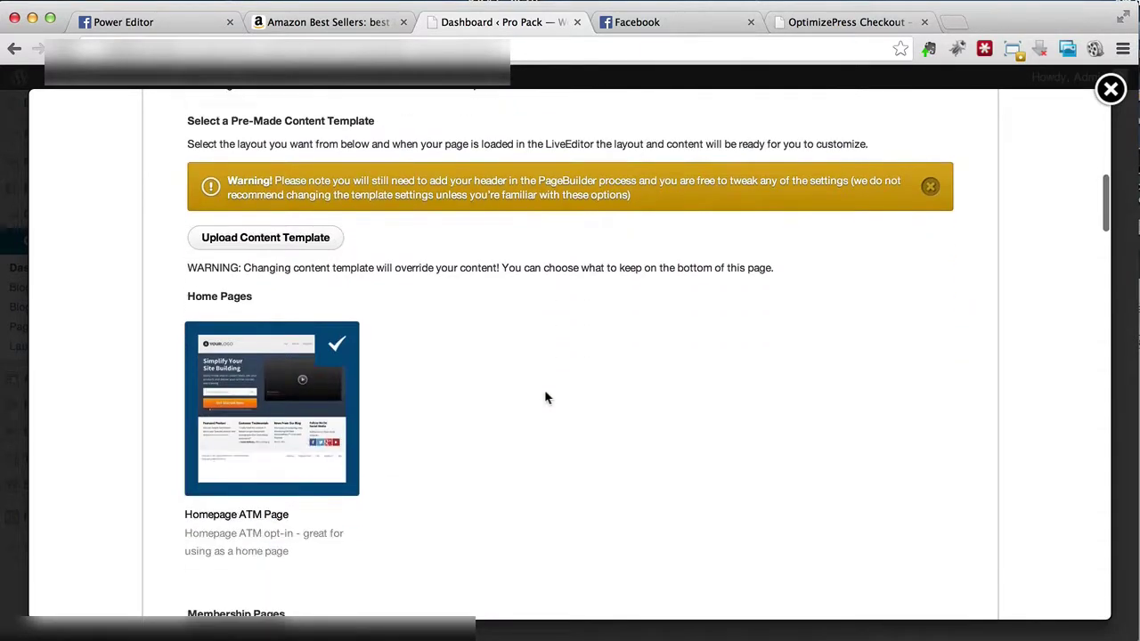
pyautogui.scroll(3, 546, 399)
pyautogui.scroll(-2, 546, 399)
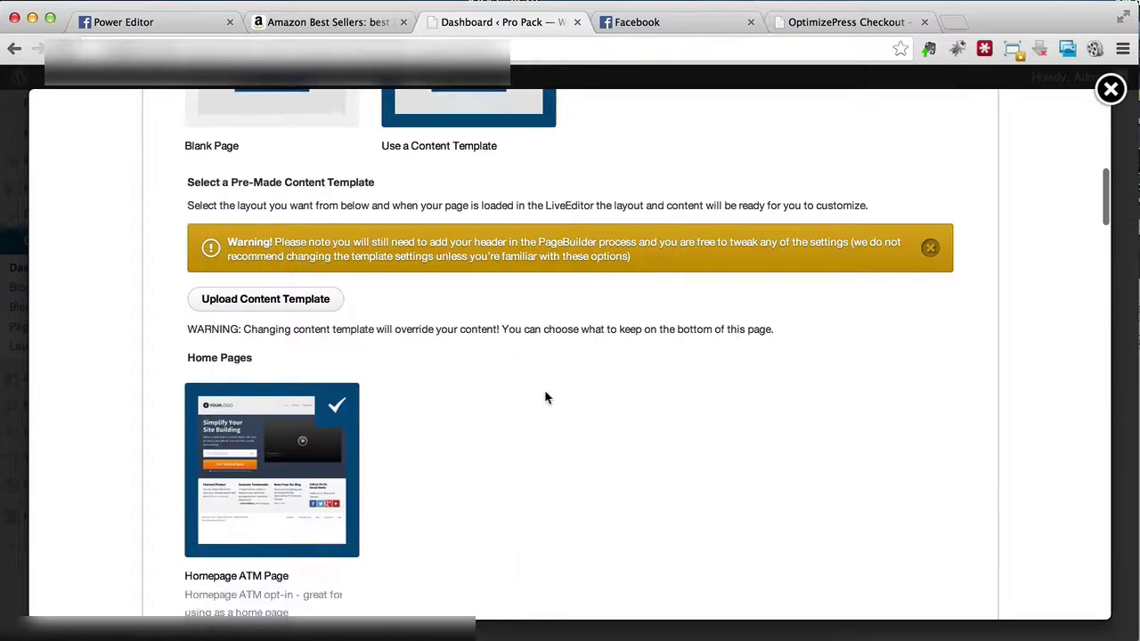
pyautogui.scroll(-7, 546, 399)
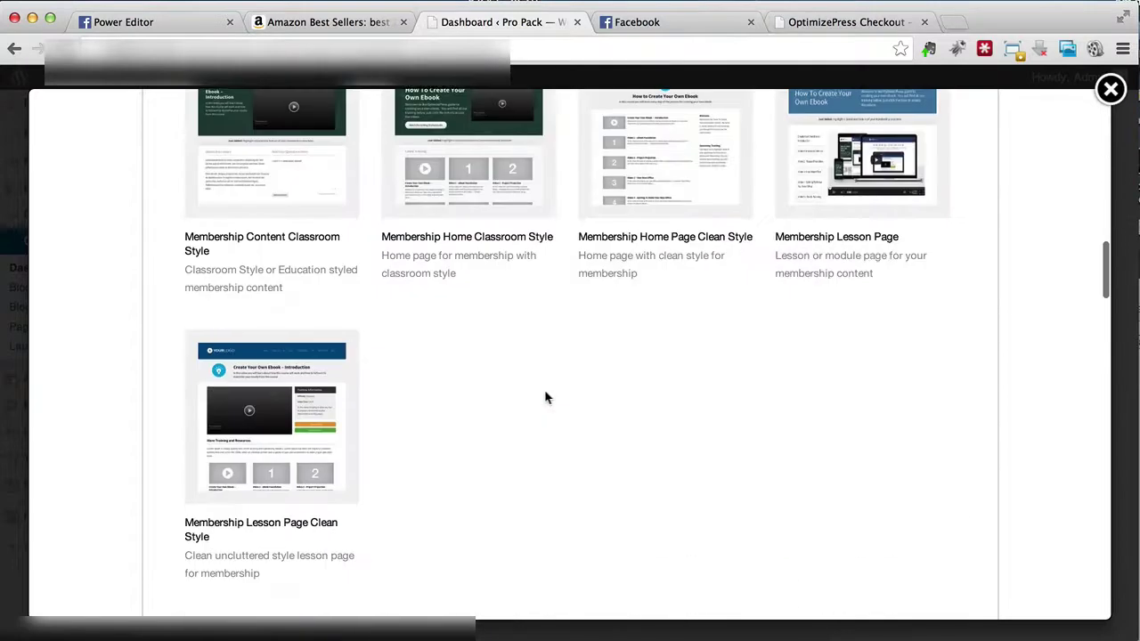
pyautogui.scroll(-5, 547, 399)
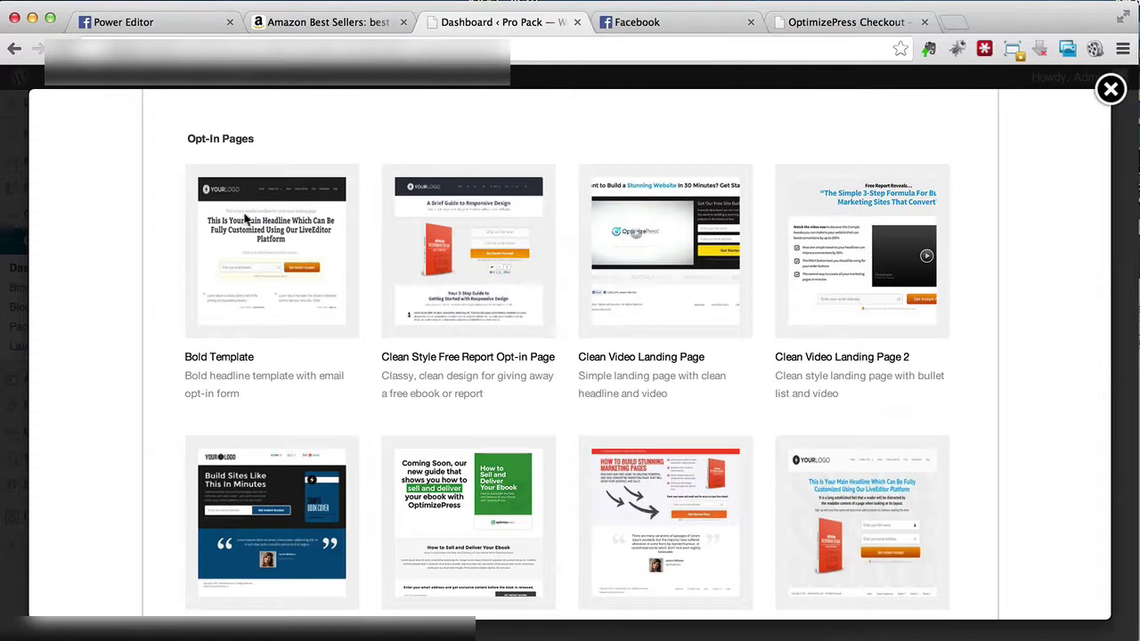
pyautogui.scroll(-1, 247, 220)
pyautogui.scroll(-10, 243, 211)
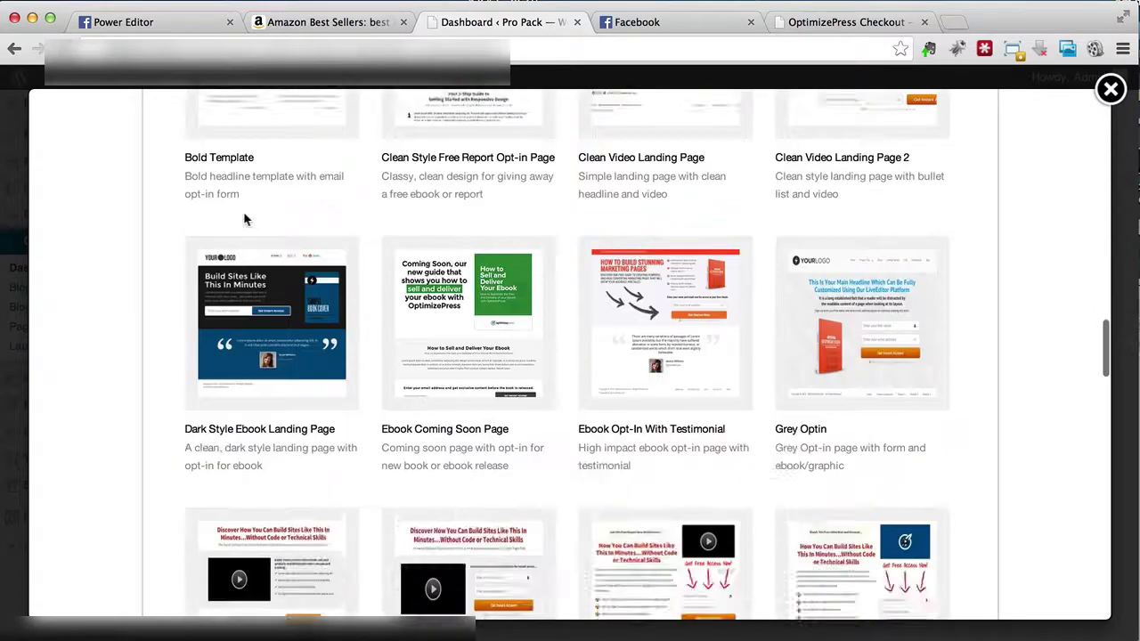
pyautogui.scroll(-4, 243, 214)
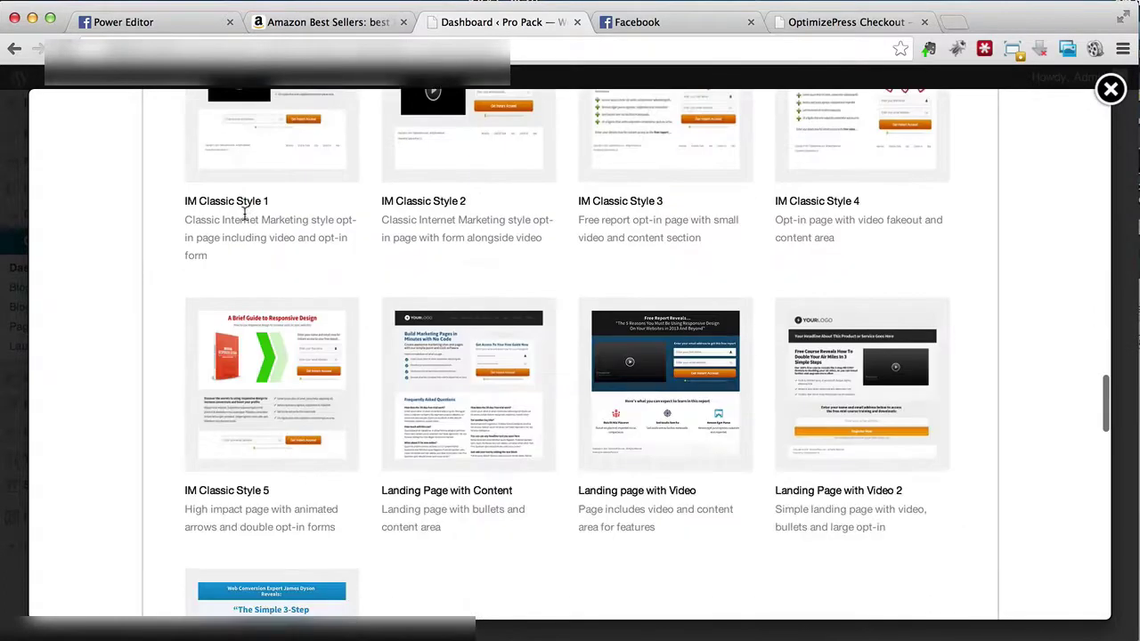
pyautogui.scroll(-3, 326, 430)
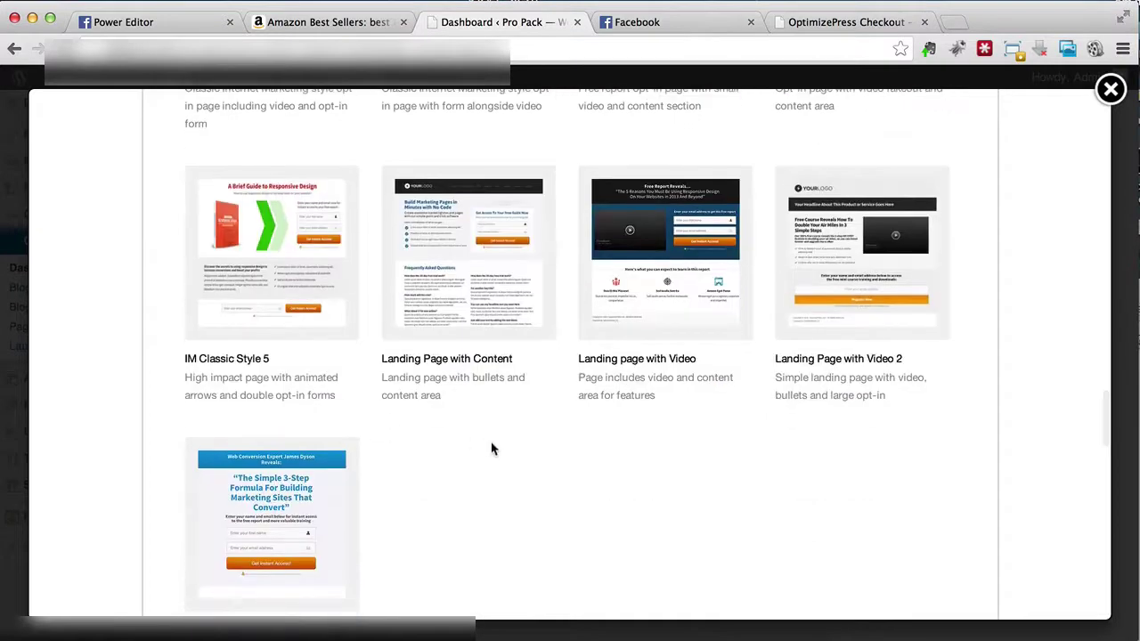
# Step: Scroll back up and switch back to starting from a Blank Page
pyautogui.scroll(1, 516, 494)
pyautogui.scroll(7, 517, 493)
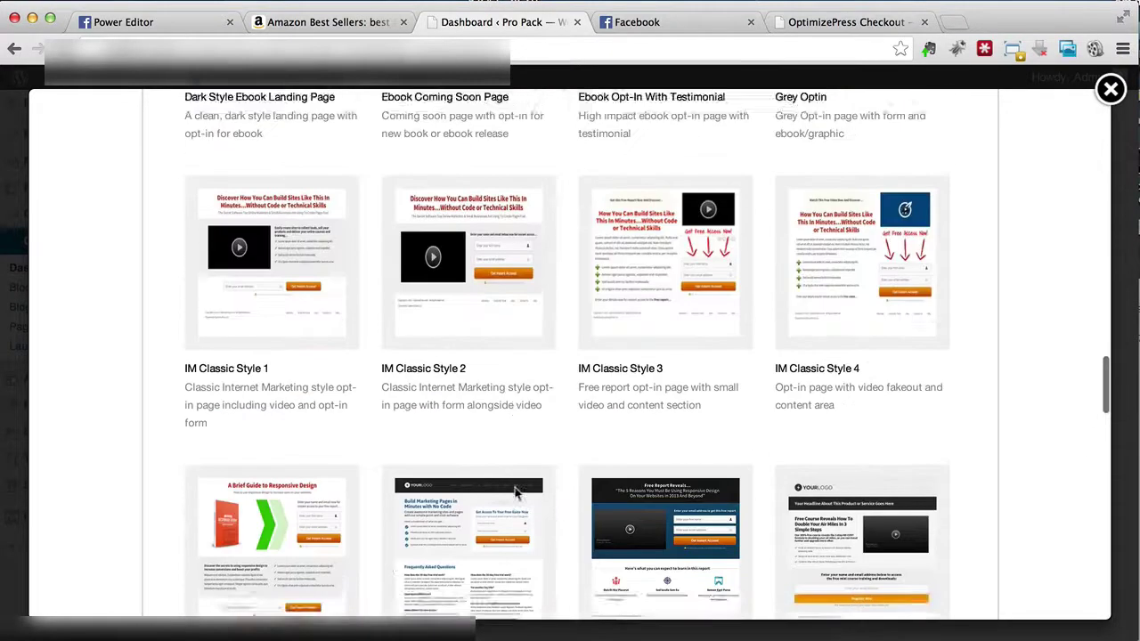
pyautogui.scroll(3, 515, 488)
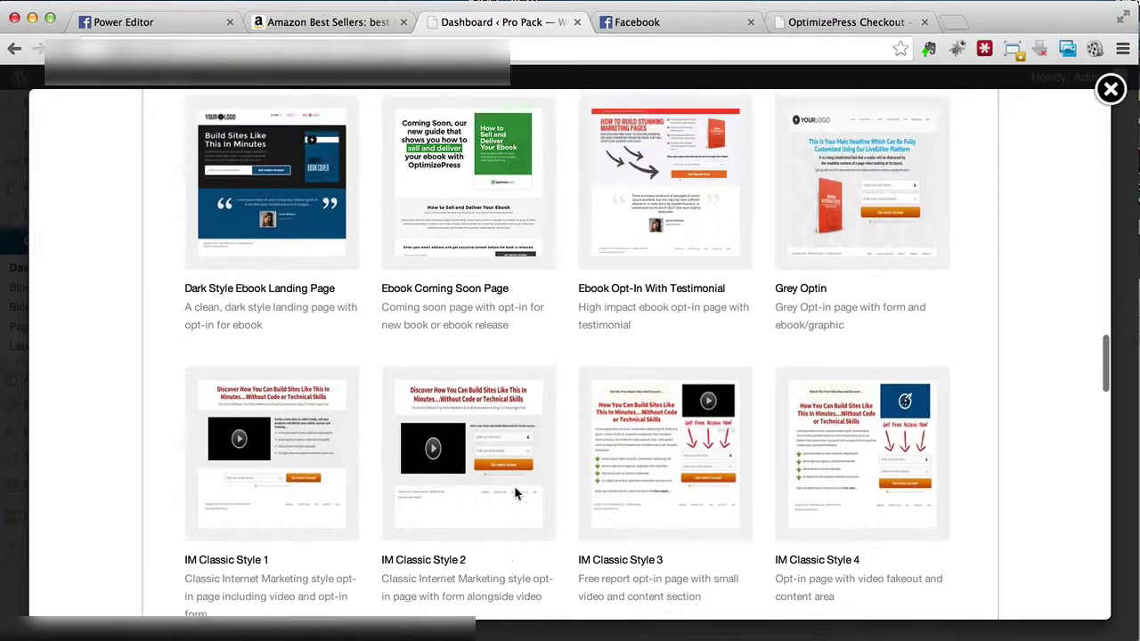
pyautogui.scroll(2, 515, 493)
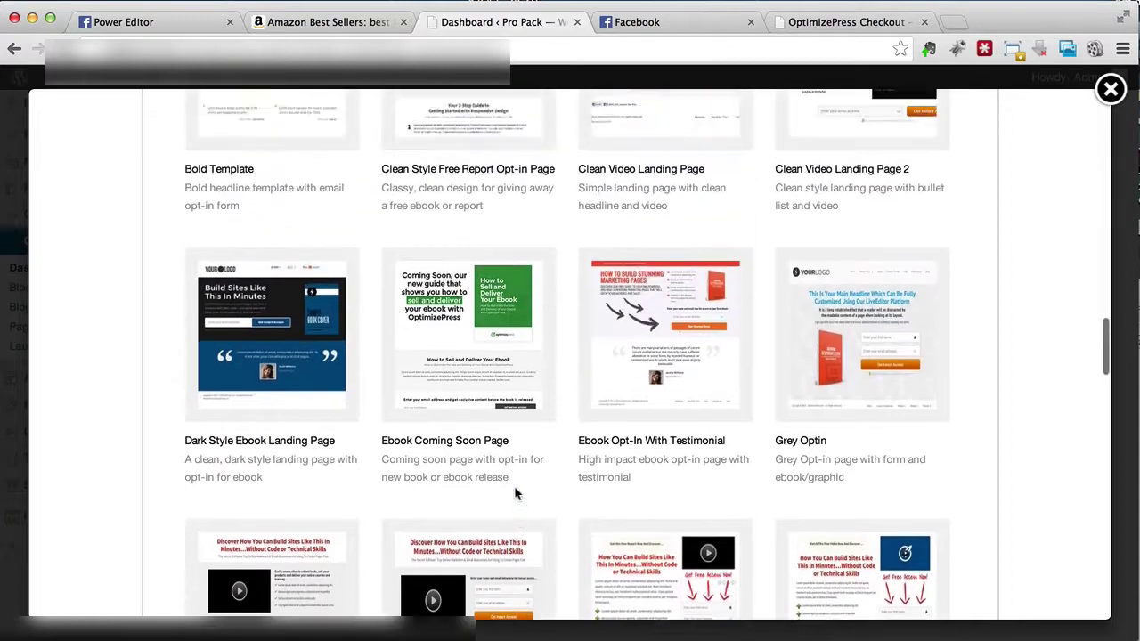
pyautogui.scroll(3, 515, 493)
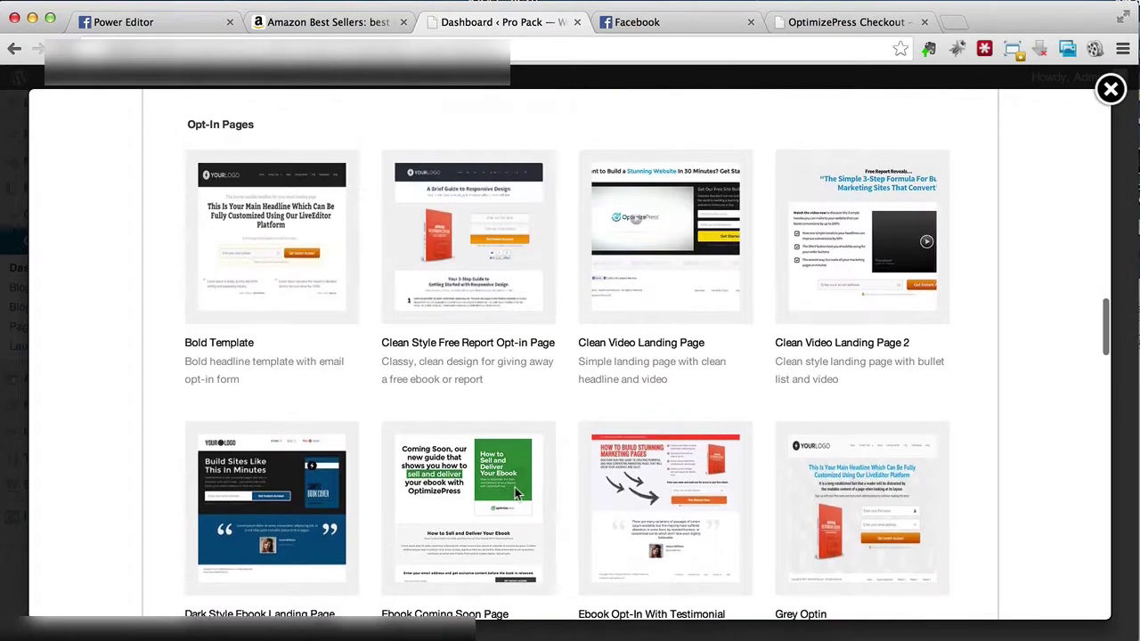
pyautogui.scroll(10, 515, 492)
pyautogui.scroll(10, 515, 493)
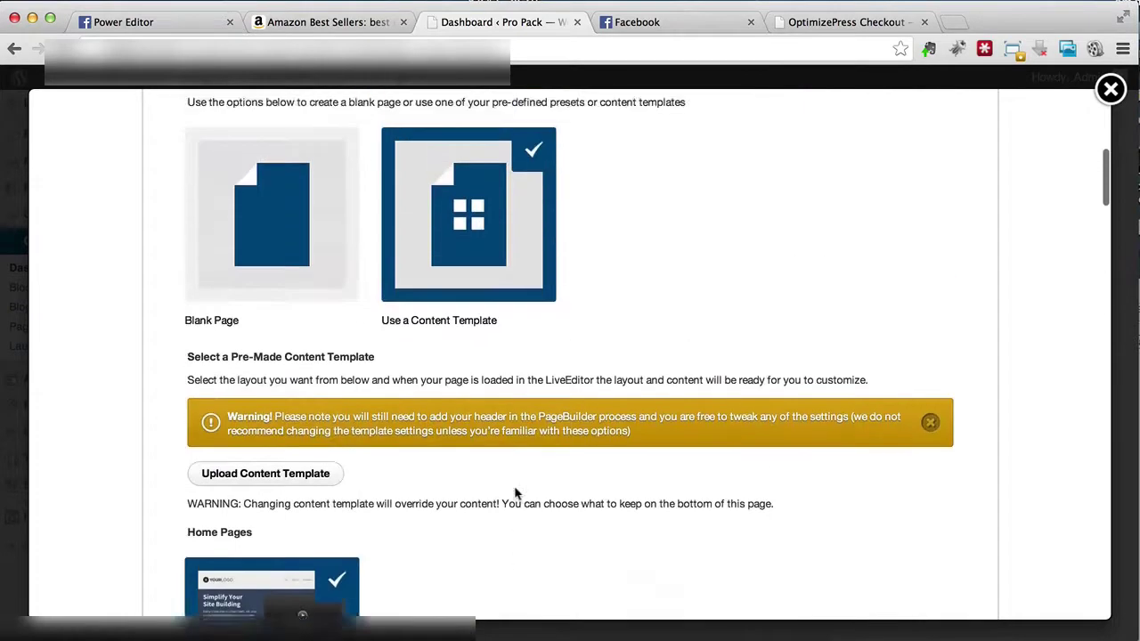
pyautogui.click(288, 353)
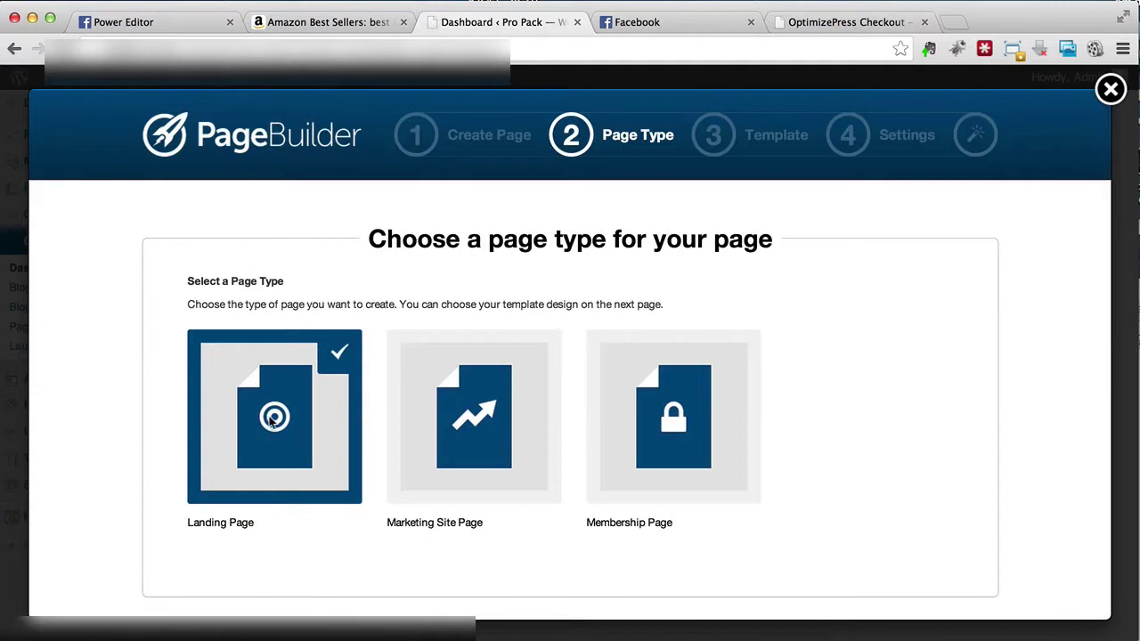
# Step: Keep Landing Page as the page type and proceed to the Template step
pyautogui.scroll(-3, 270, 421)
pyautogui.click(906, 585)
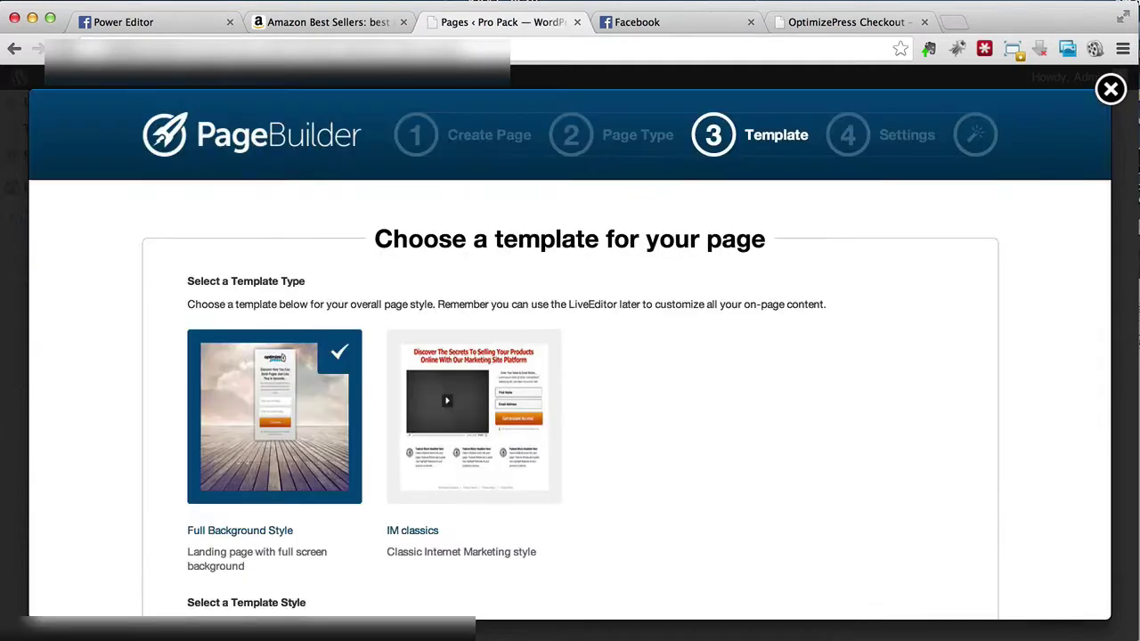
# Step: Keep the Full Background Style template with White box on full background and proceed to Settings
pyautogui.scroll(-4, 726, 347)
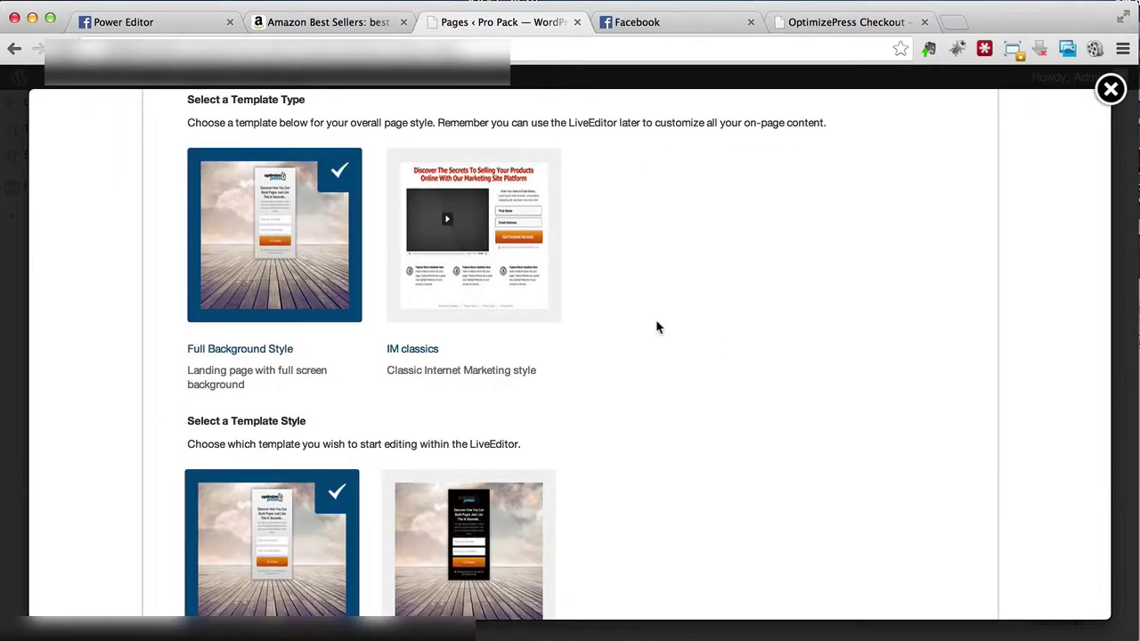
pyautogui.scroll(2, 657, 328)
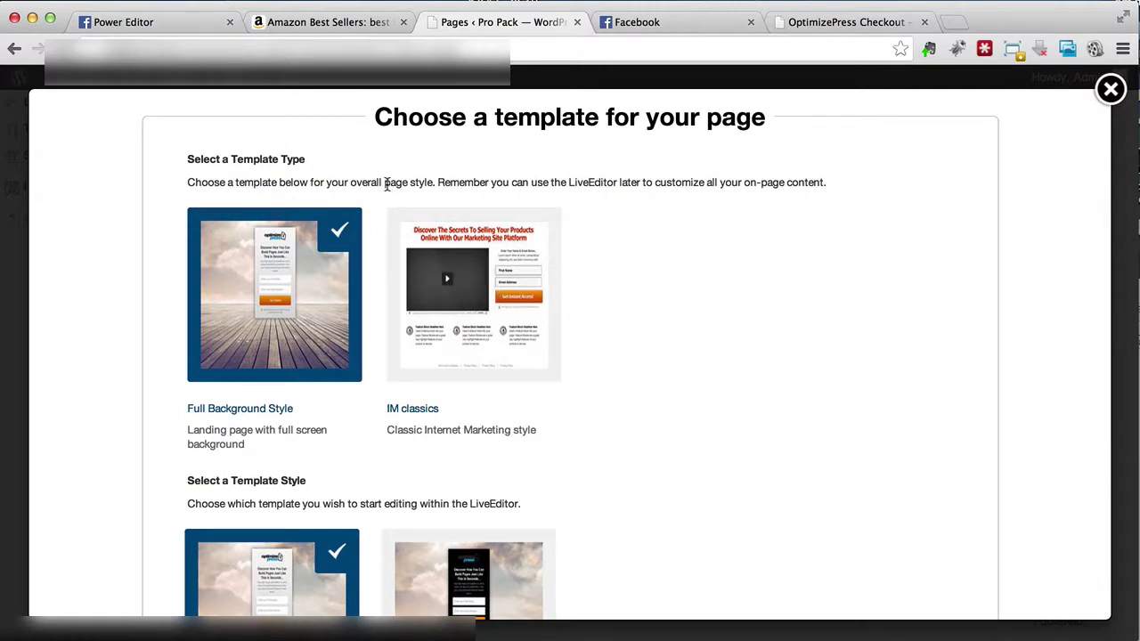
pyautogui.scroll(-2, 389, 187)
pyautogui.scroll(-8, 386, 188)
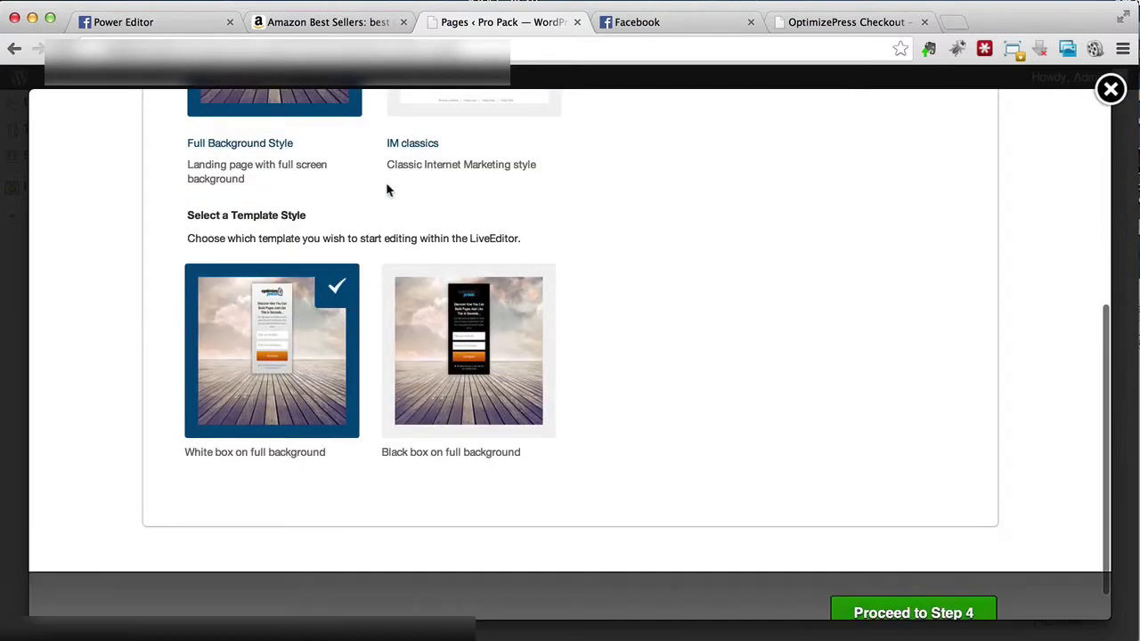
pyautogui.scroll(-1, 386, 189)
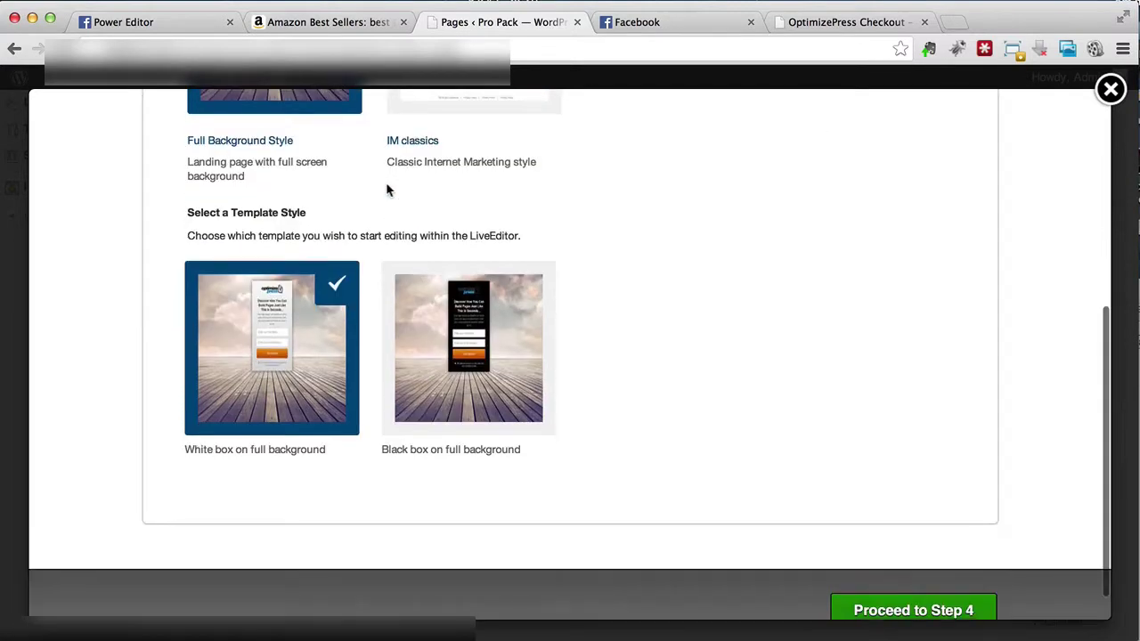
pyautogui.scroll(2, 387, 189)
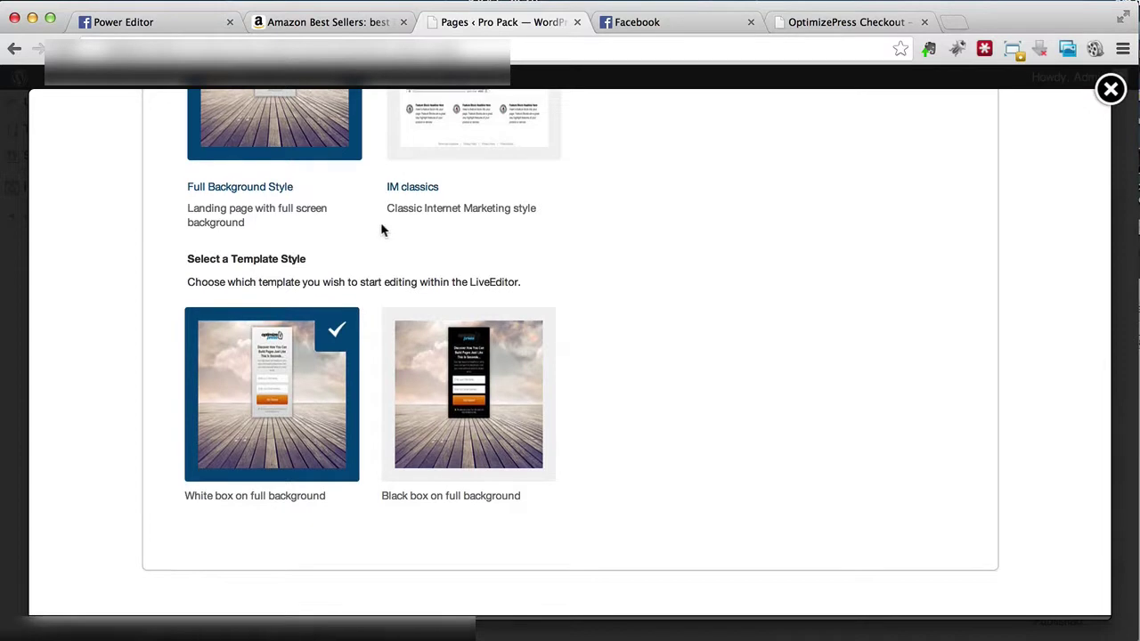
pyautogui.scroll(5, 382, 231)
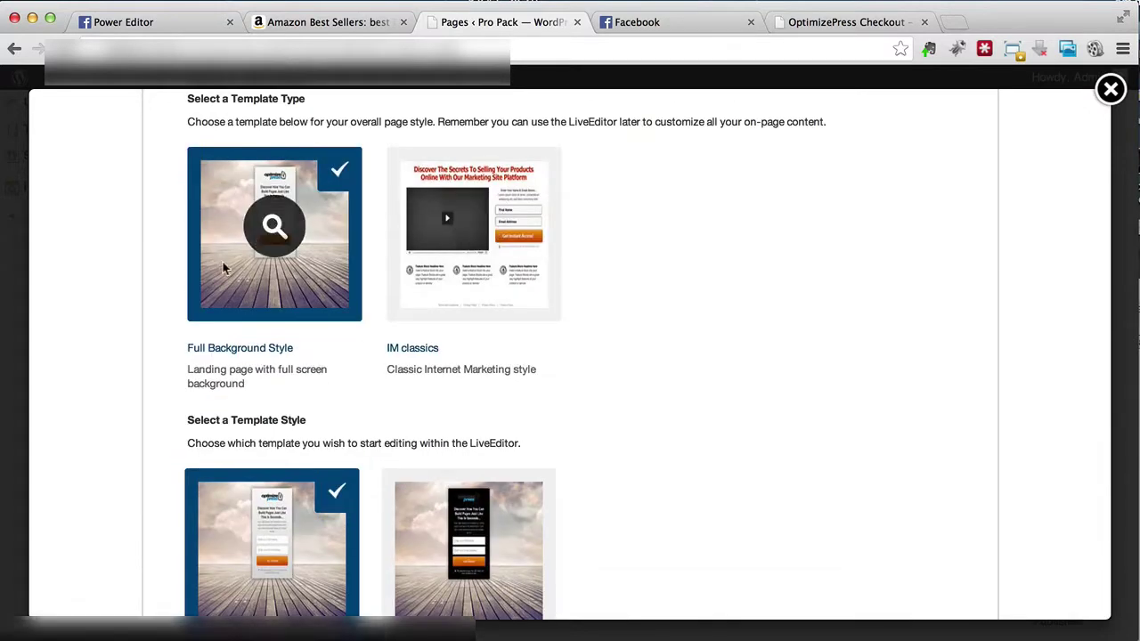
pyautogui.scroll(-4, 222, 262)
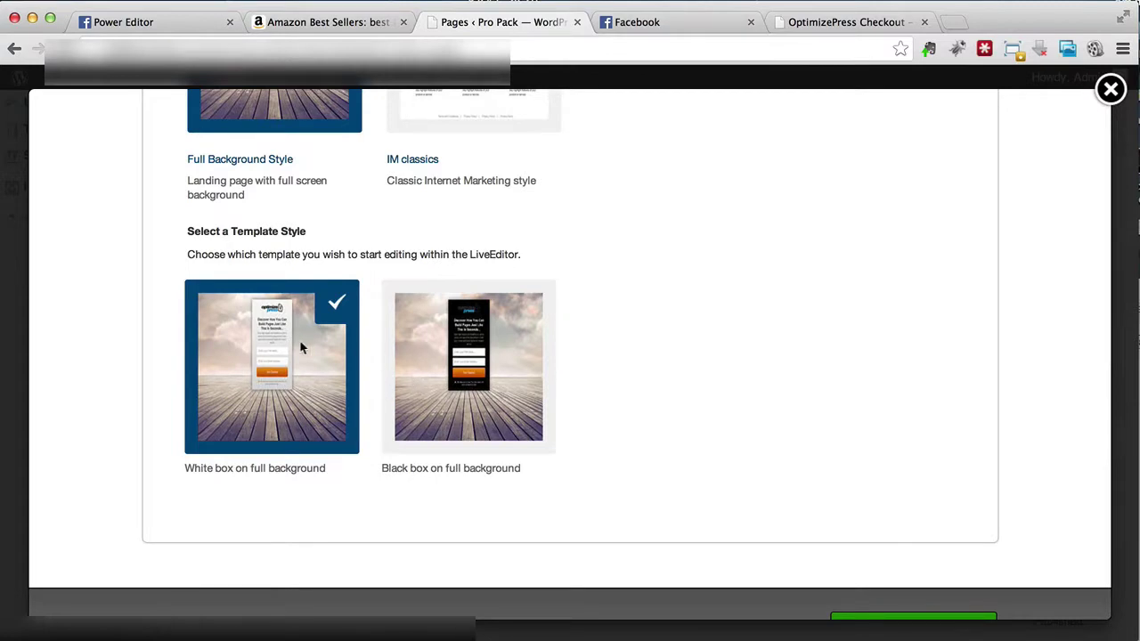
pyautogui.scroll(-2, 301, 348)
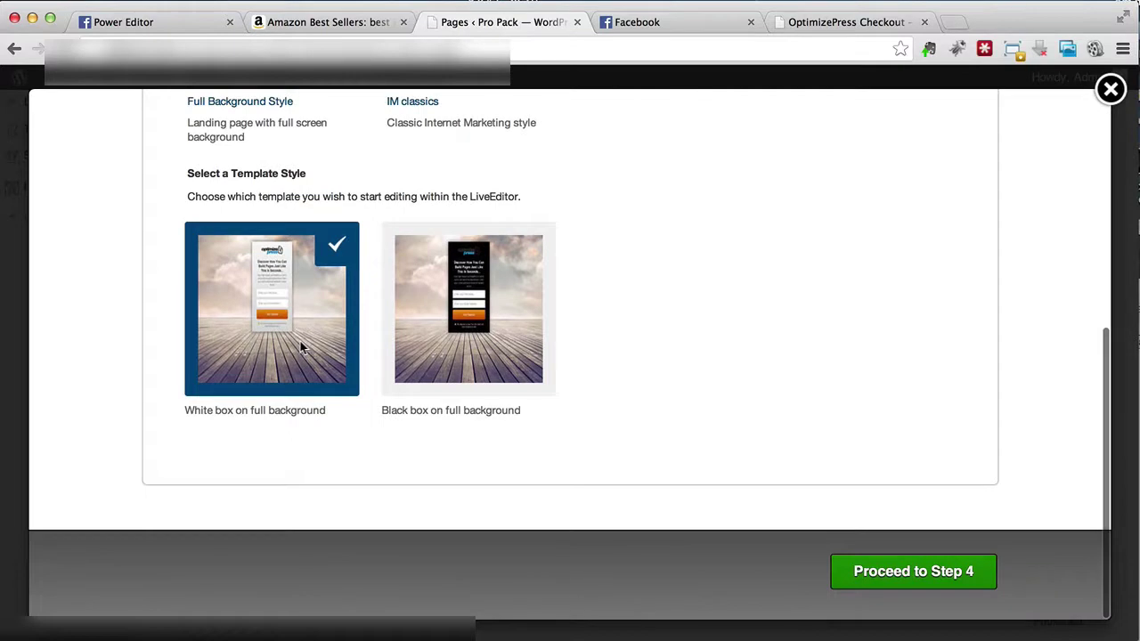
pyautogui.click(873, 585)
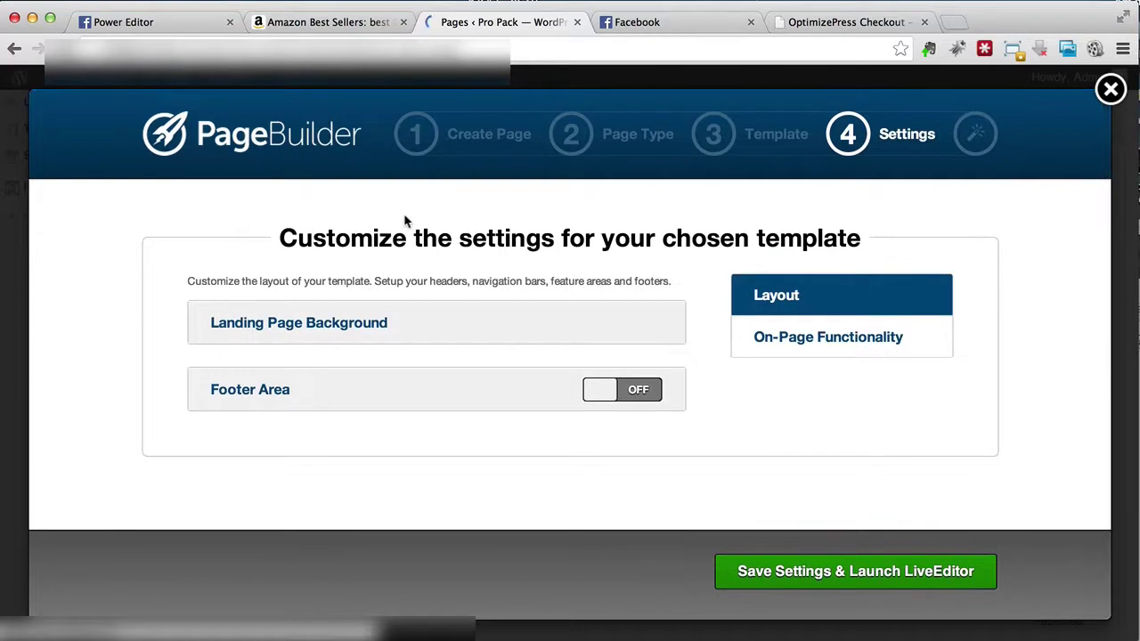
# Step: Expand Landing Page Background and open the image chooser for uploading a file
pyautogui.click(317, 330)
pyautogui.scroll(-2, 317, 331)
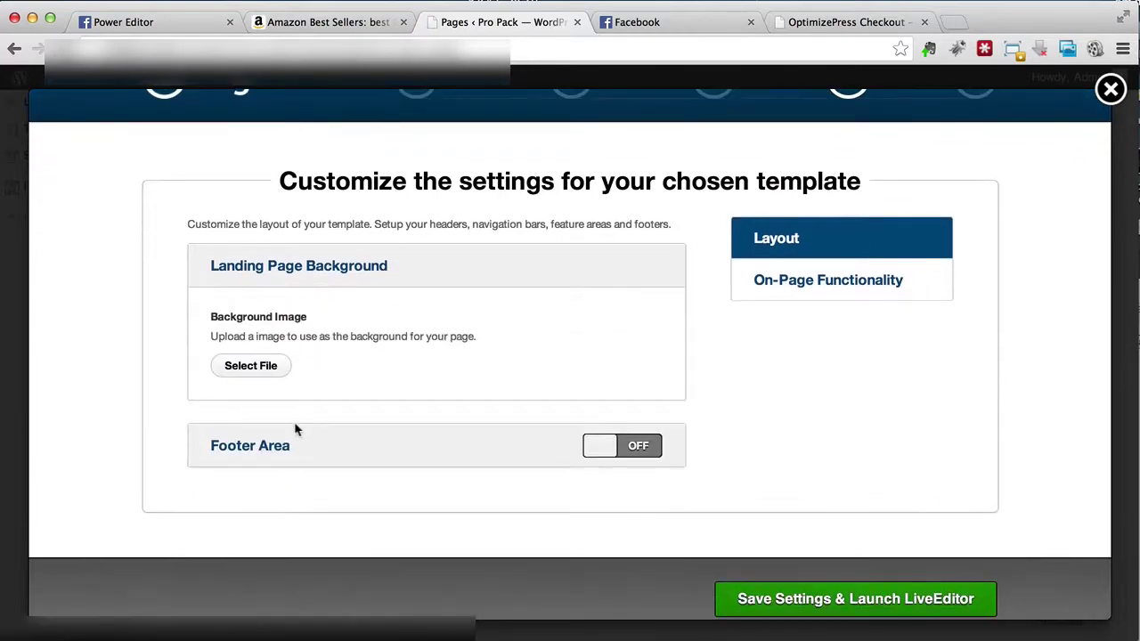
pyautogui.click(253, 367)
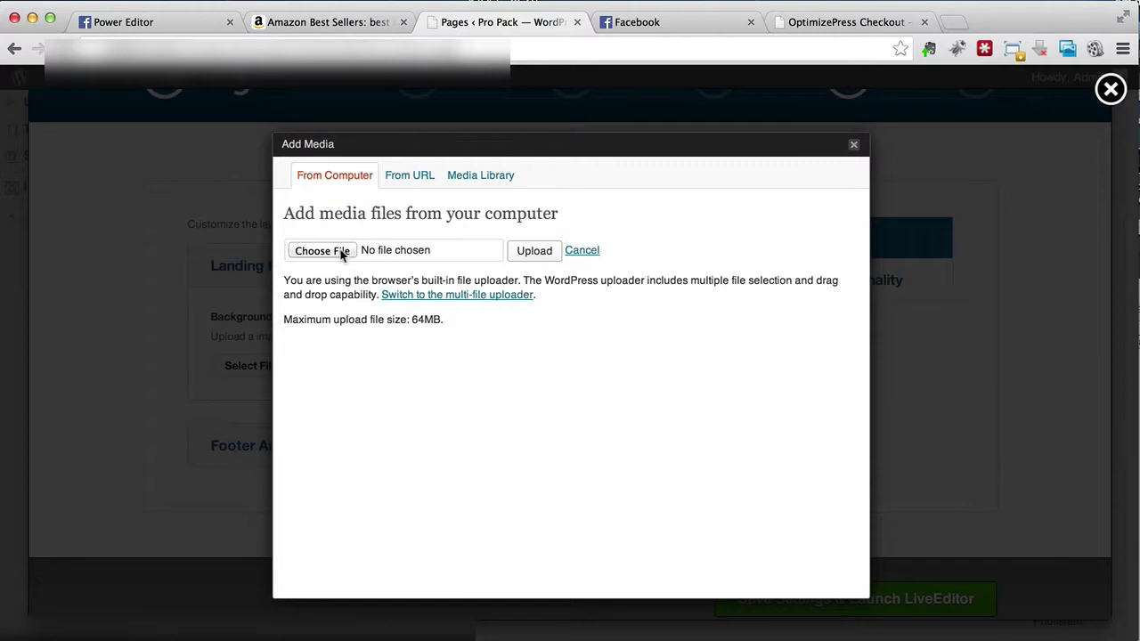
pyautogui.click(480, 176)
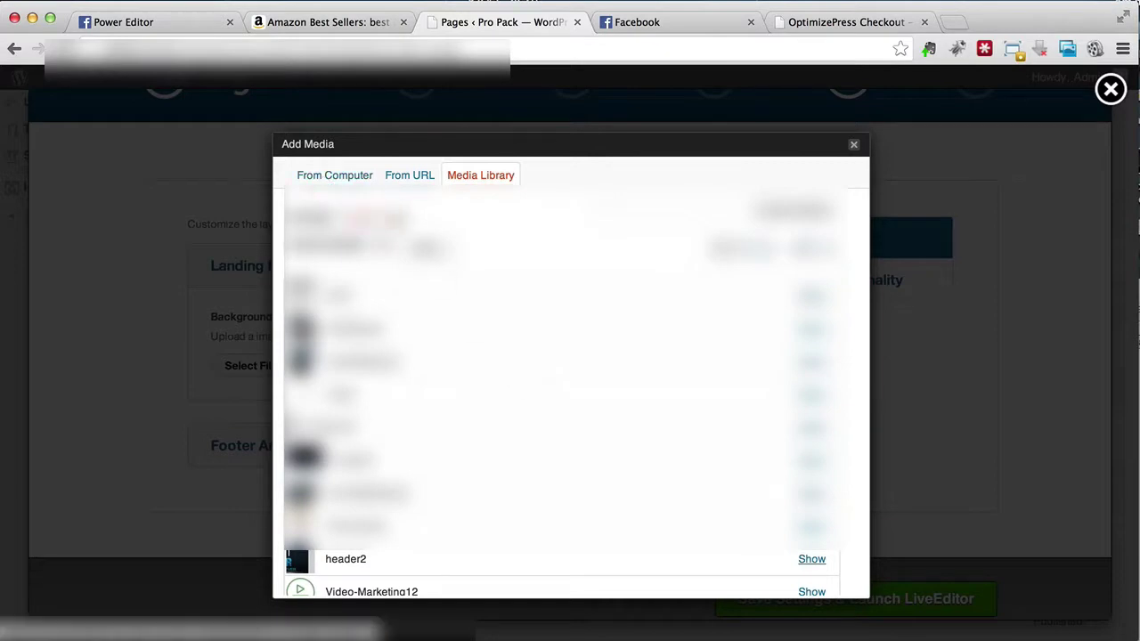
pyautogui.click(351, 177)
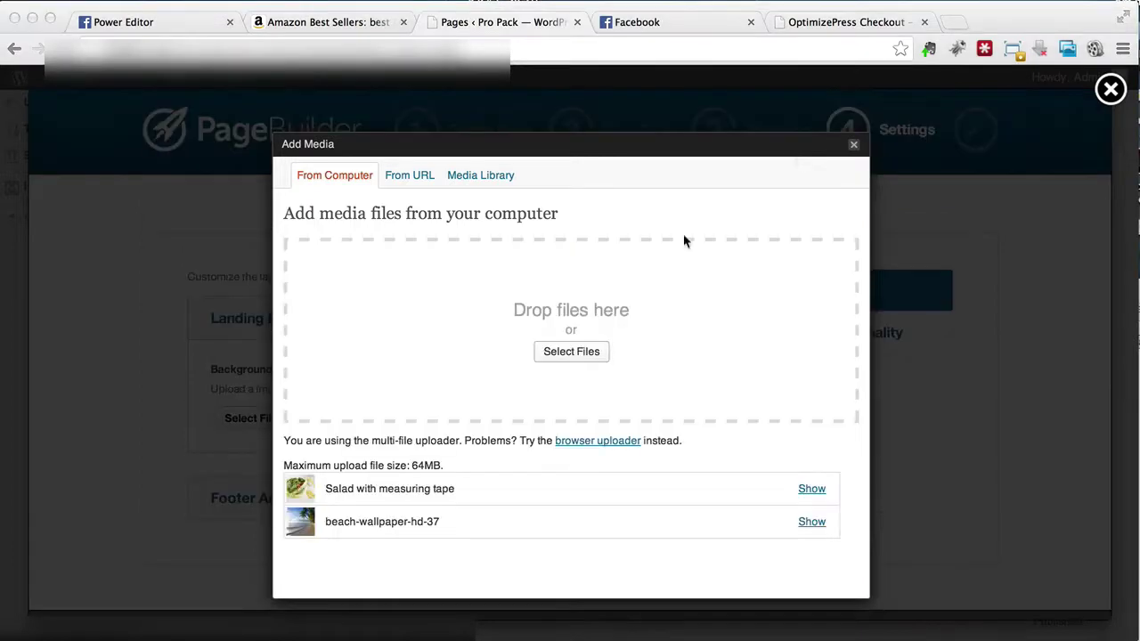
# Step: Insert beach-wallpaper-hd-37 as the background, then save settings and launch LiveEditor
pyautogui.click(812, 522)
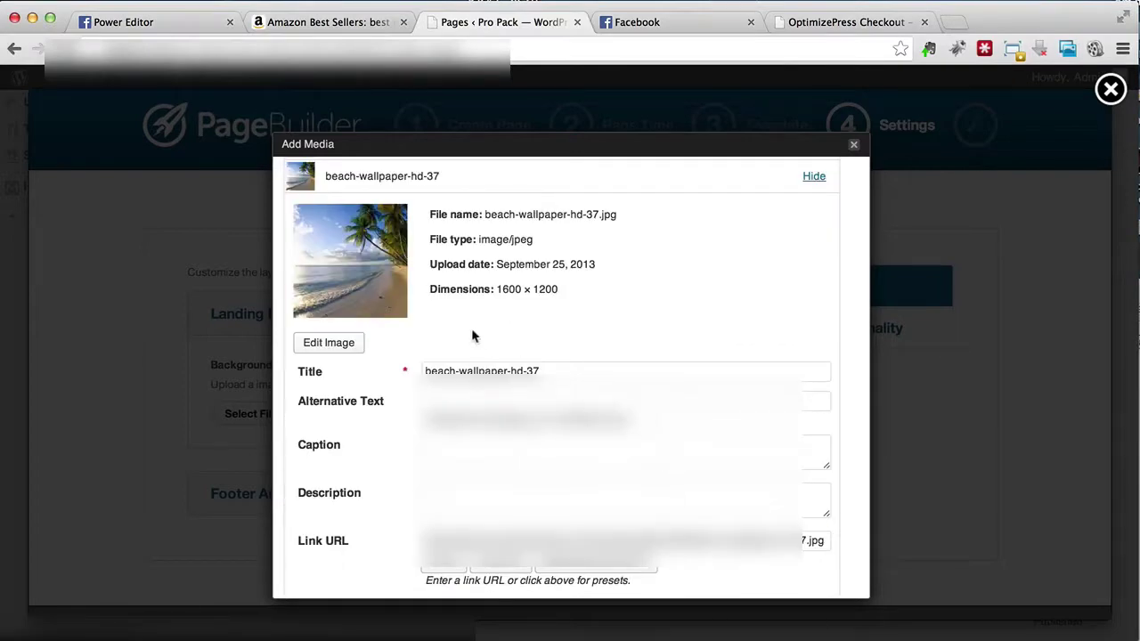
pyautogui.scroll(-1, 472, 331)
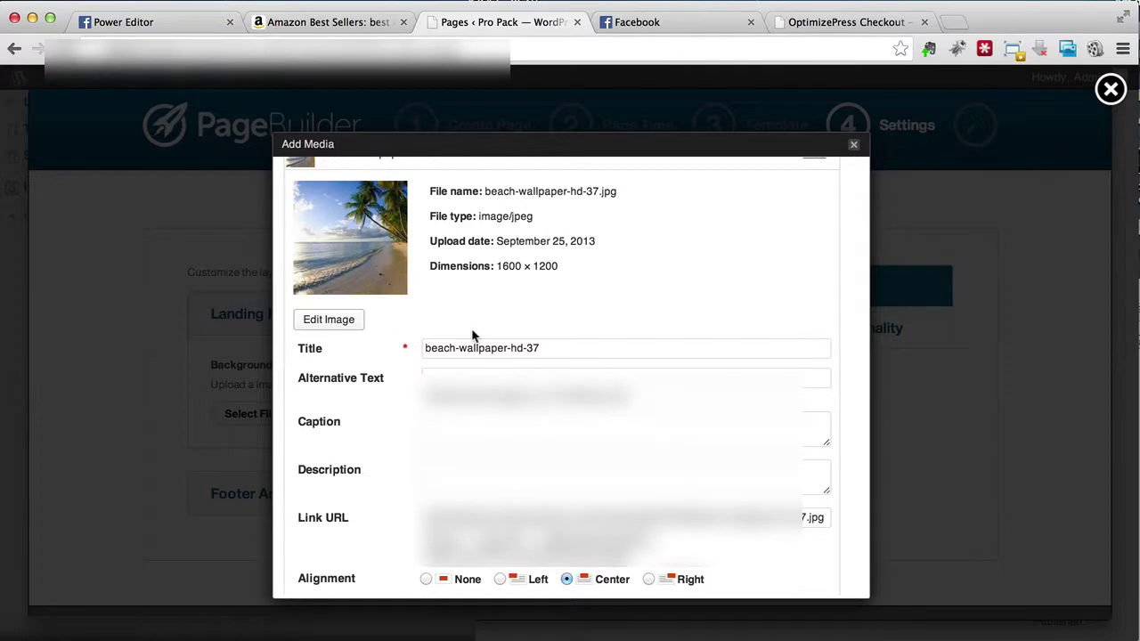
pyautogui.scroll(-1, 472, 335)
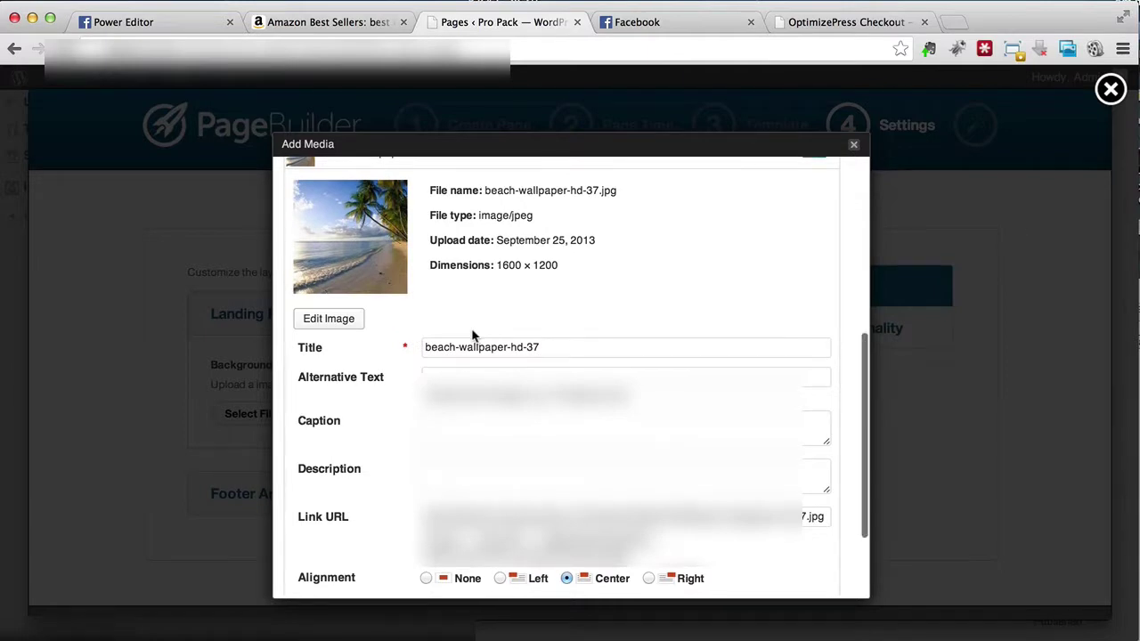
pyautogui.scroll(-2, 472, 335)
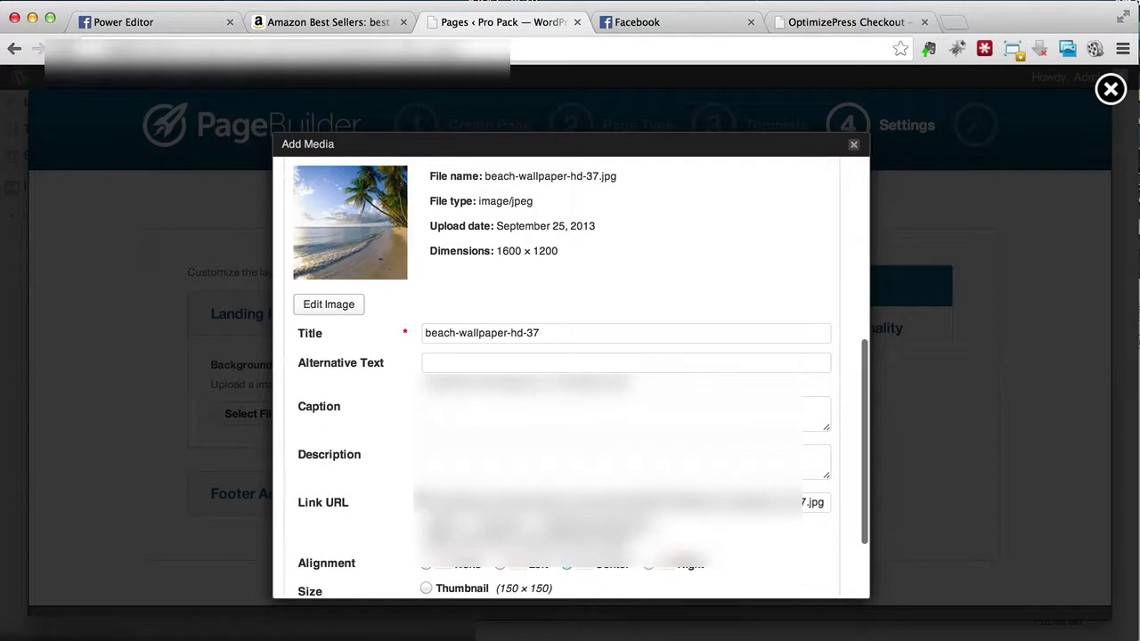
pyautogui.scroll(-5, 384, 450)
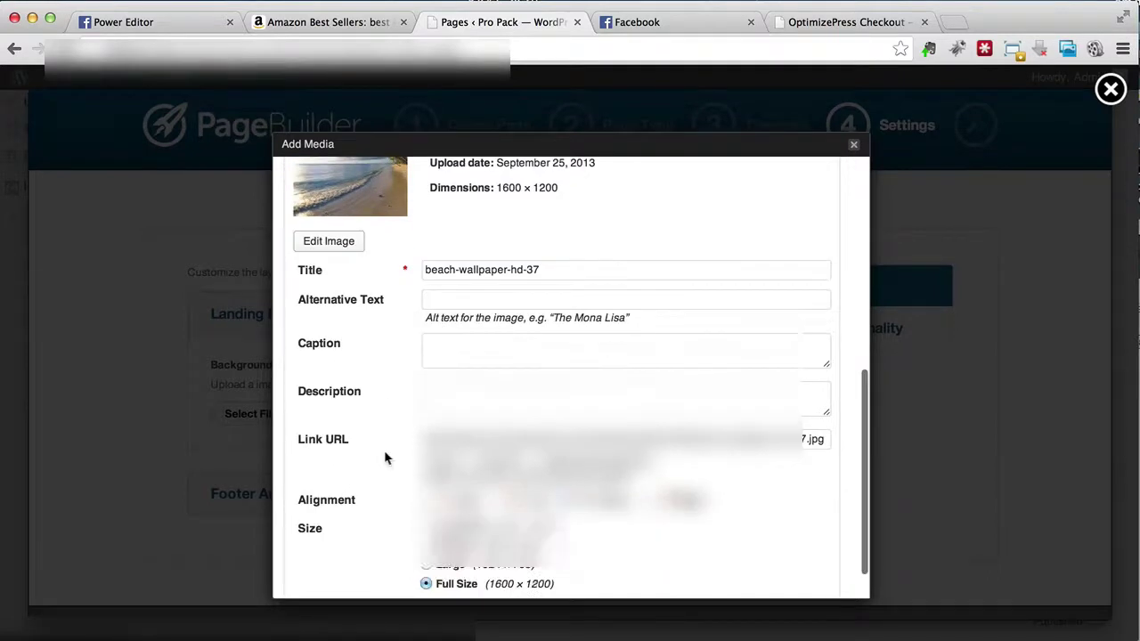
pyautogui.click(452, 573)
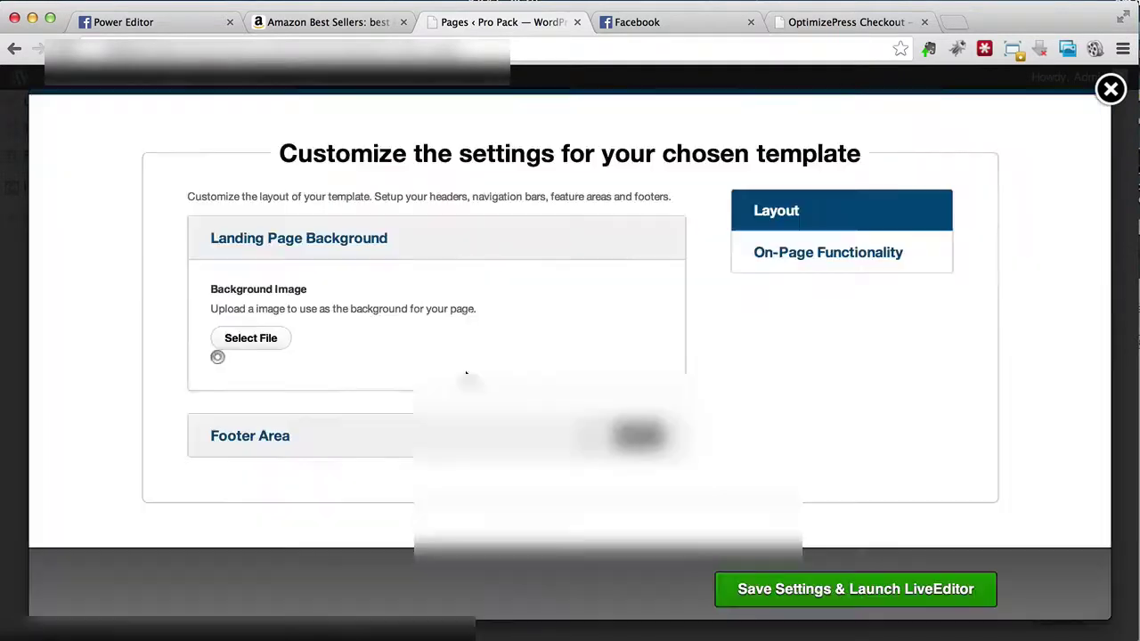
pyautogui.scroll(-8, 397, 301)
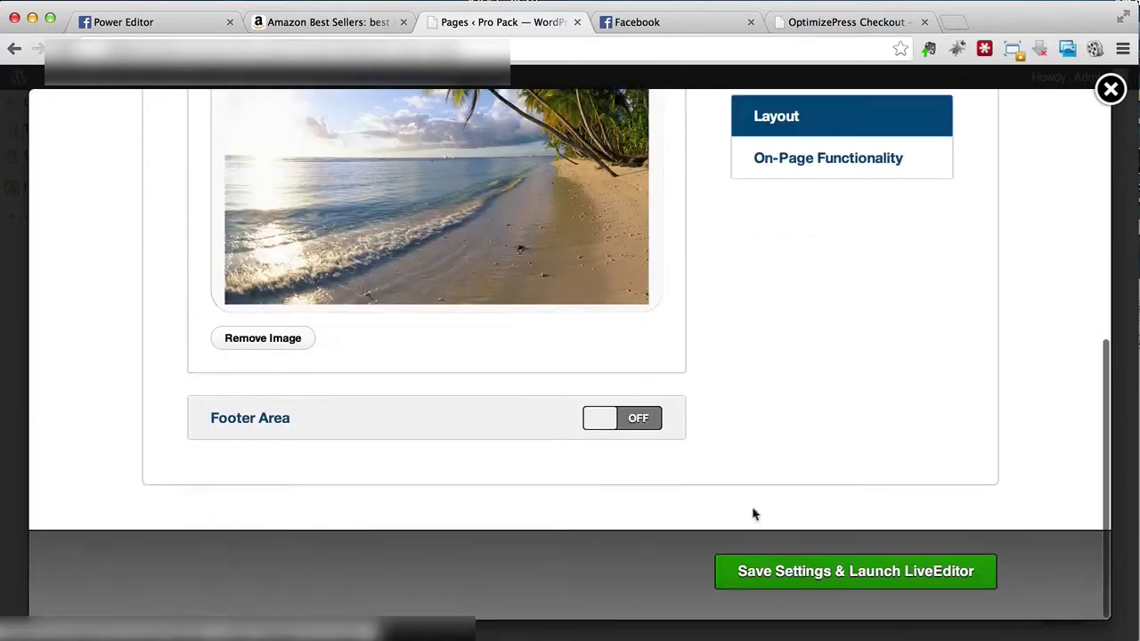
pyautogui.click(763, 576)
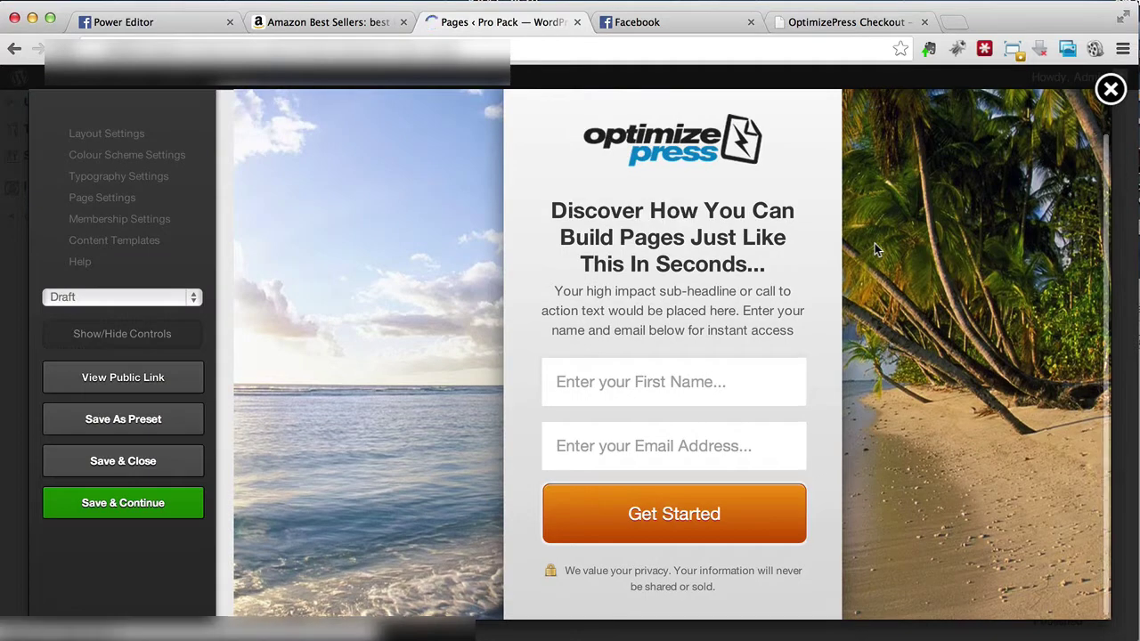
# Step: Open the public squeeze page in a new tab and scroll to check the beach background
pyautogui.rightClick(178, 381)
pyautogui.click(191, 390)
pyautogui.click(626, 24)
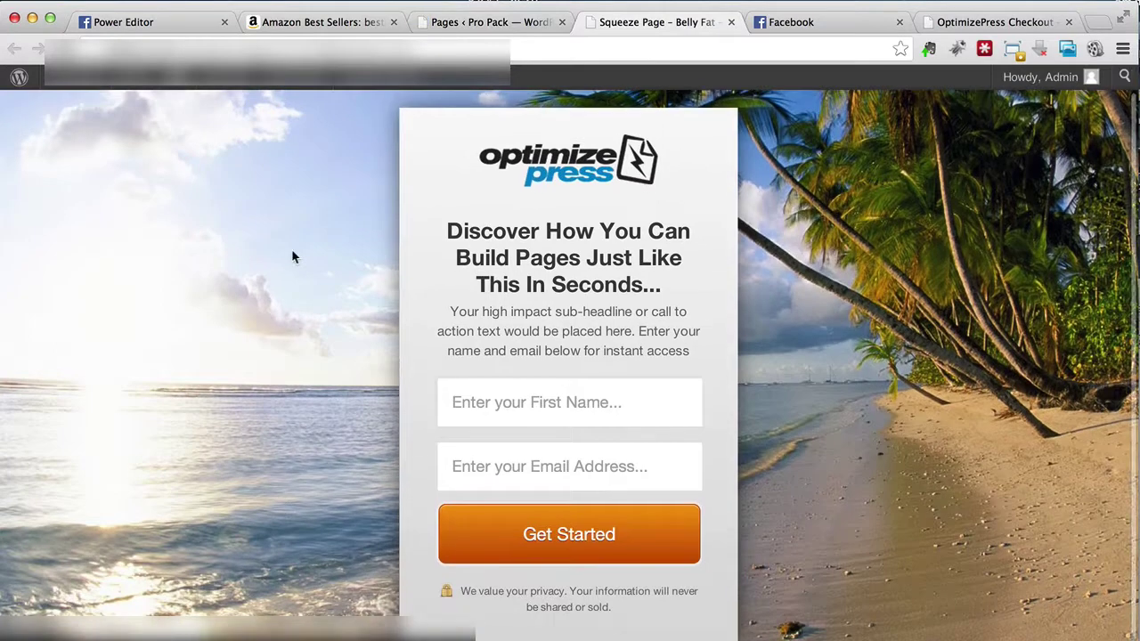
pyautogui.scroll(-1, 293, 252)
pyautogui.scroll(1, 292, 252)
pyautogui.scroll(-1, 292, 252)
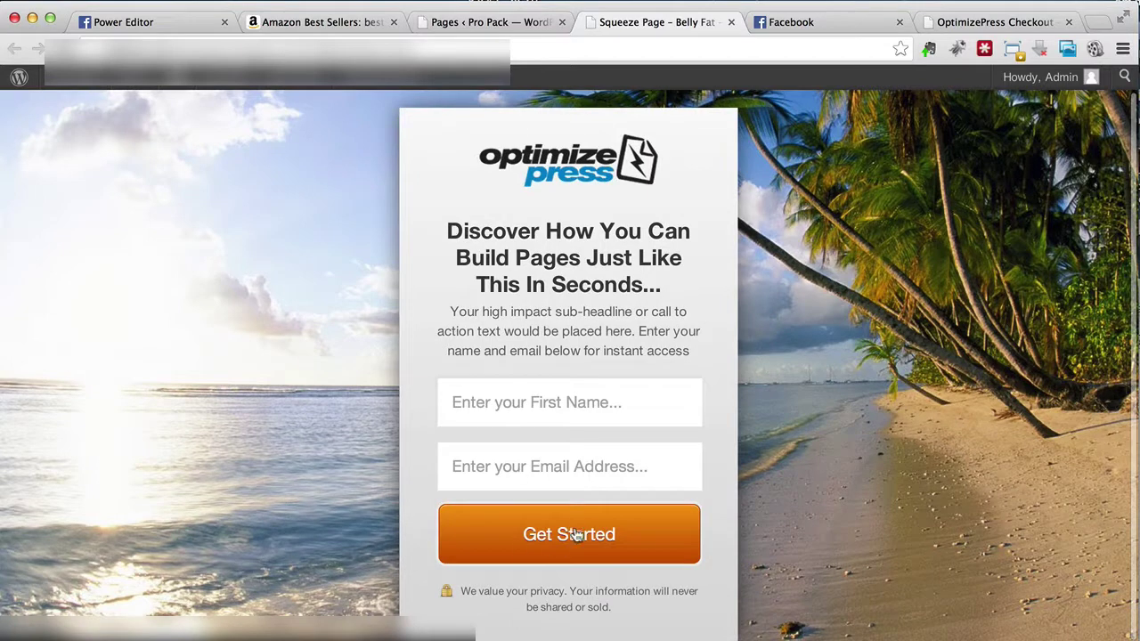
pyautogui.scroll(1, 323, 372)
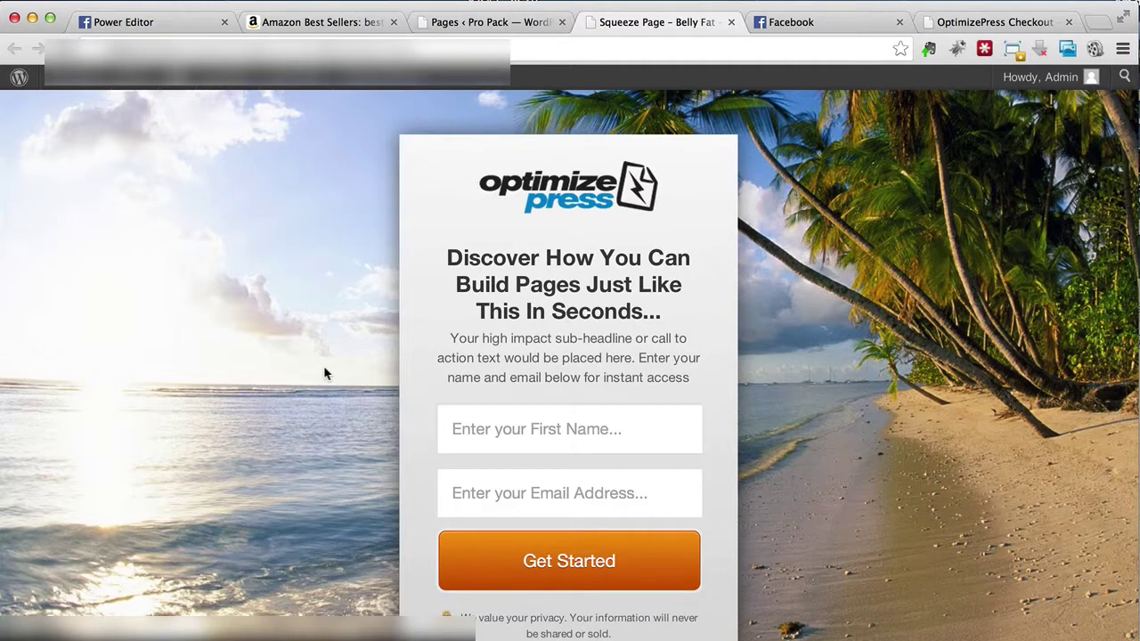
pyautogui.scroll(-1, 201, 355)
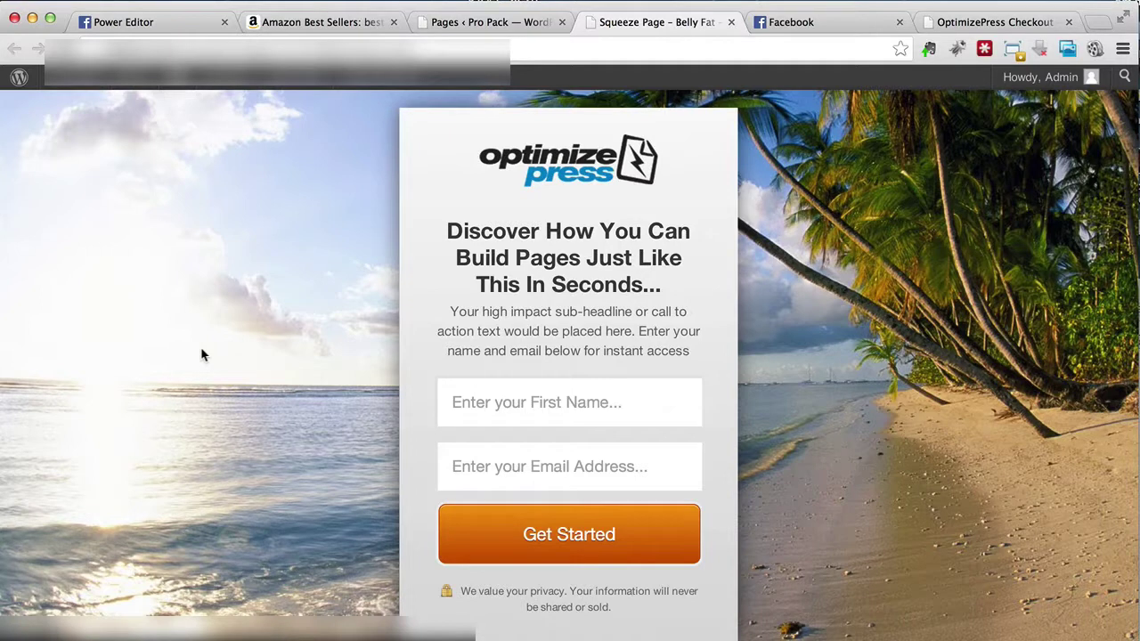
# Step: Back in LiveEditor, open the Landing Page Background settings and remove the beach image
pyautogui.click(476, 23)
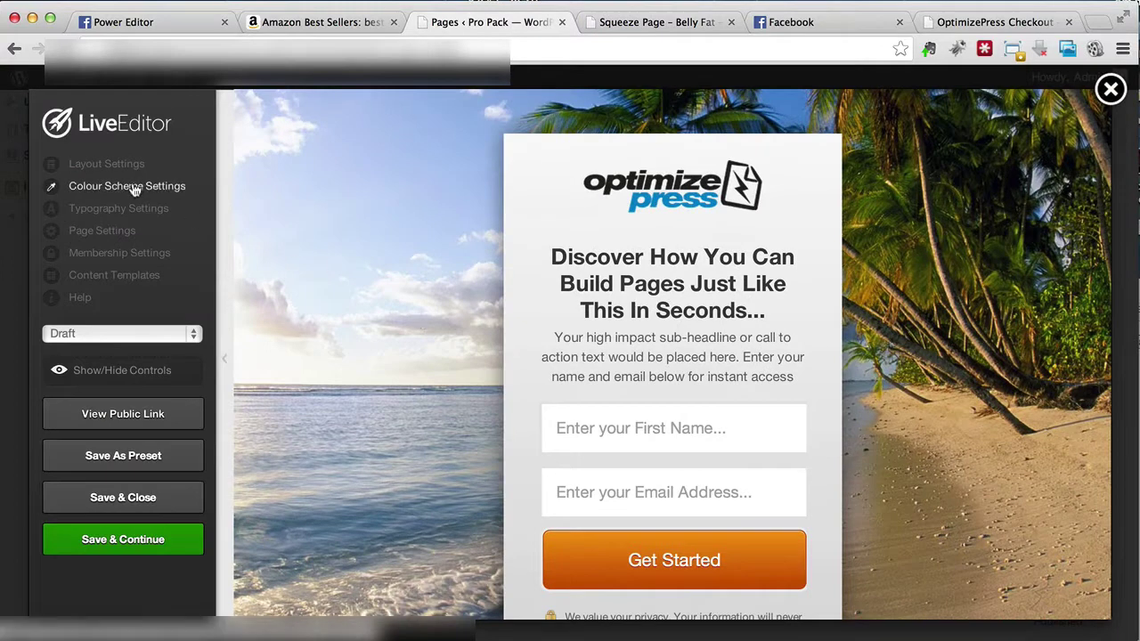
pyautogui.click(86, 169)
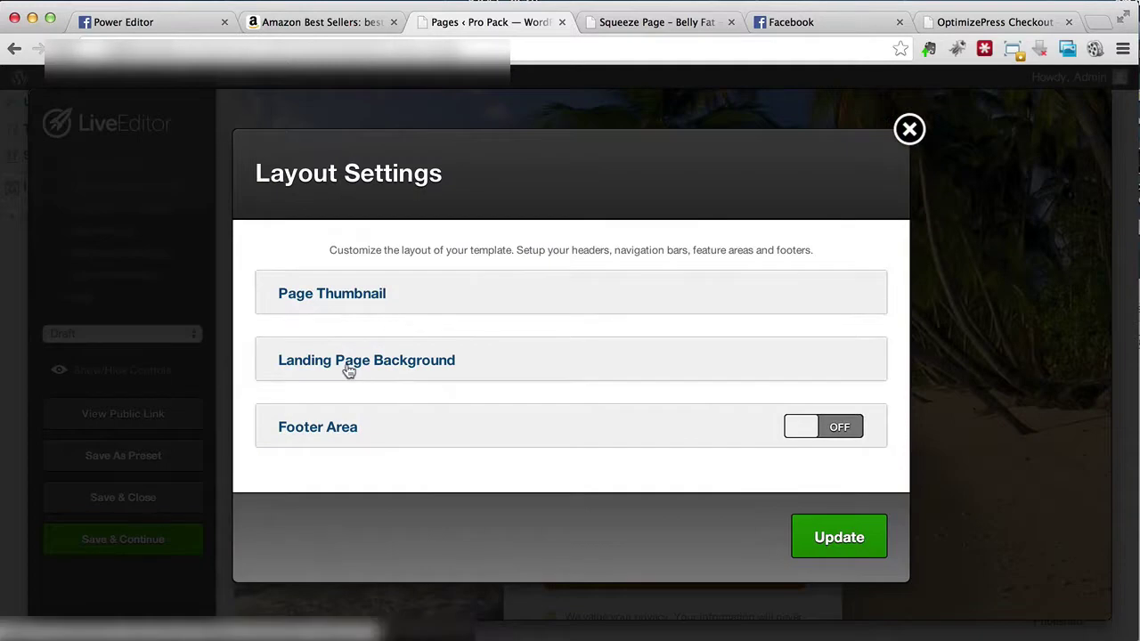
pyautogui.click(349, 371)
pyautogui.scroll(-5, 475, 353)
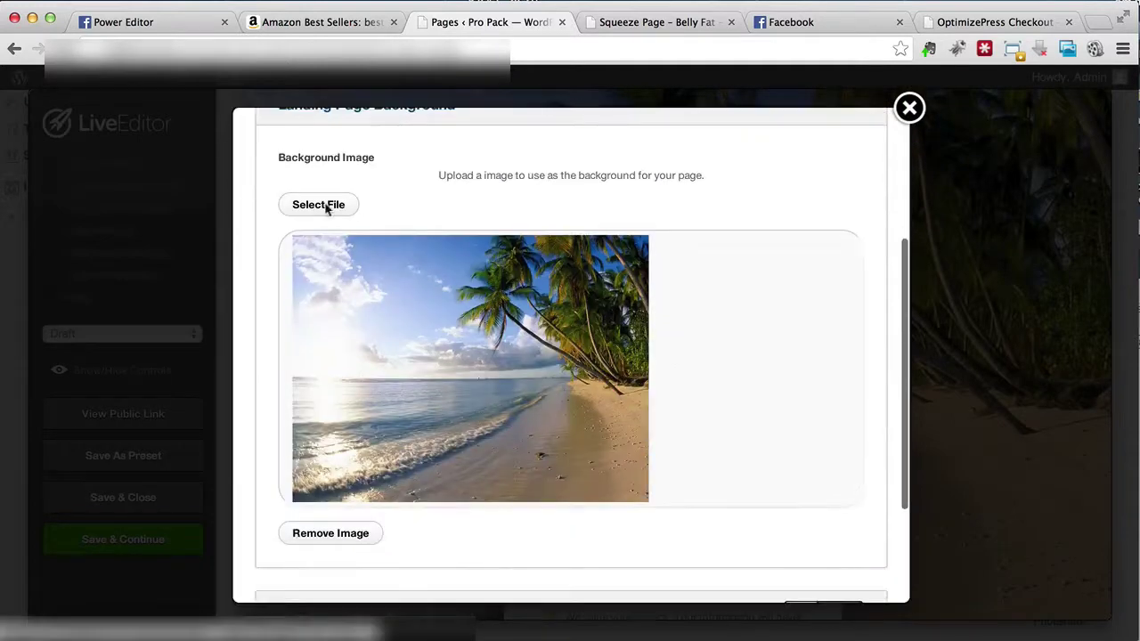
pyautogui.click(337, 532)
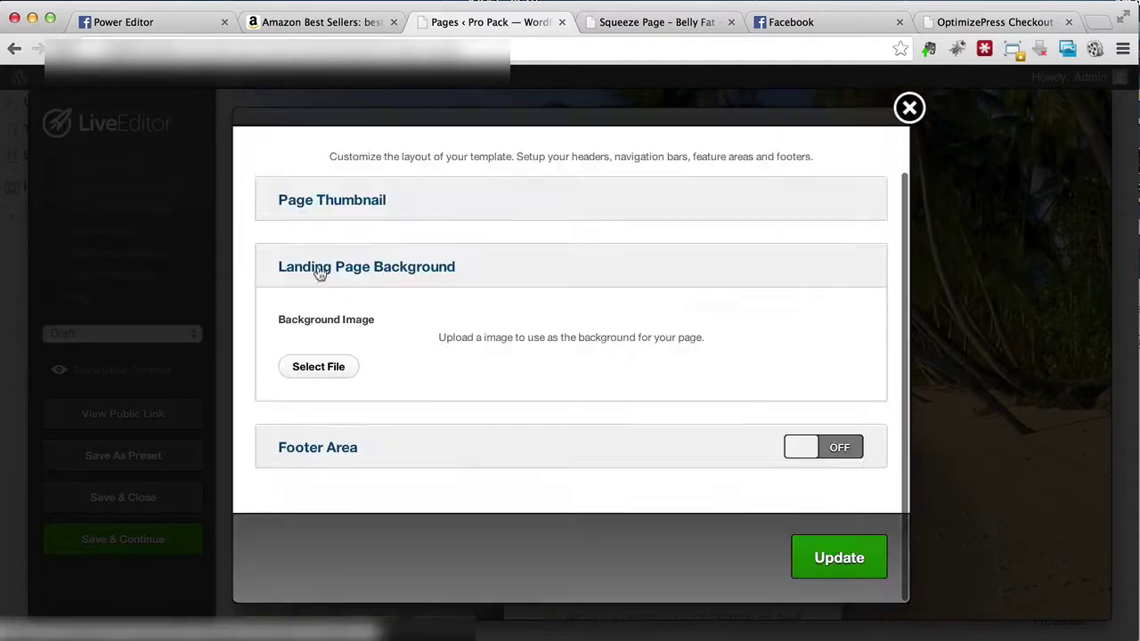
# Step: Insert the Salad with measuring tape image from the Media Library and update the page
pyautogui.click(328, 367)
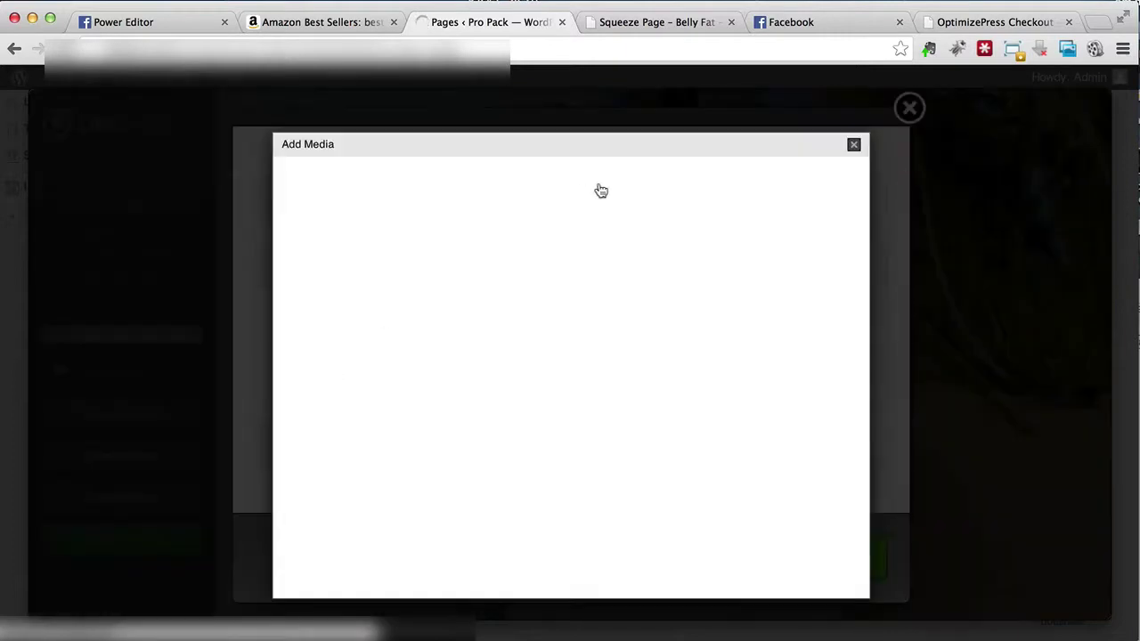
pyautogui.click(456, 176)
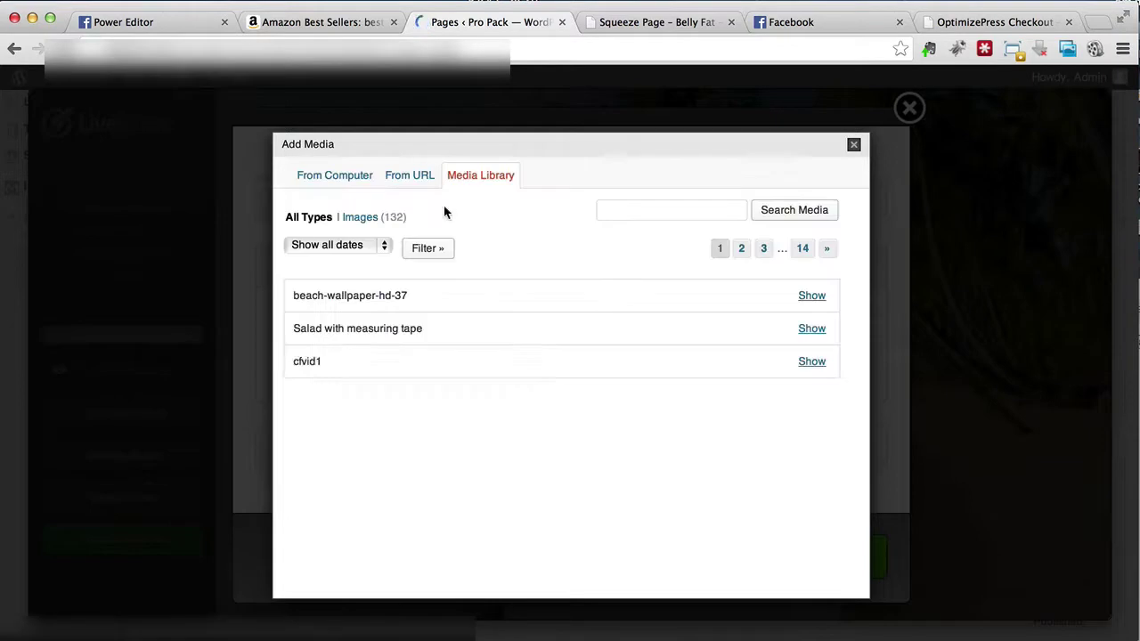
pyautogui.click(818, 330)
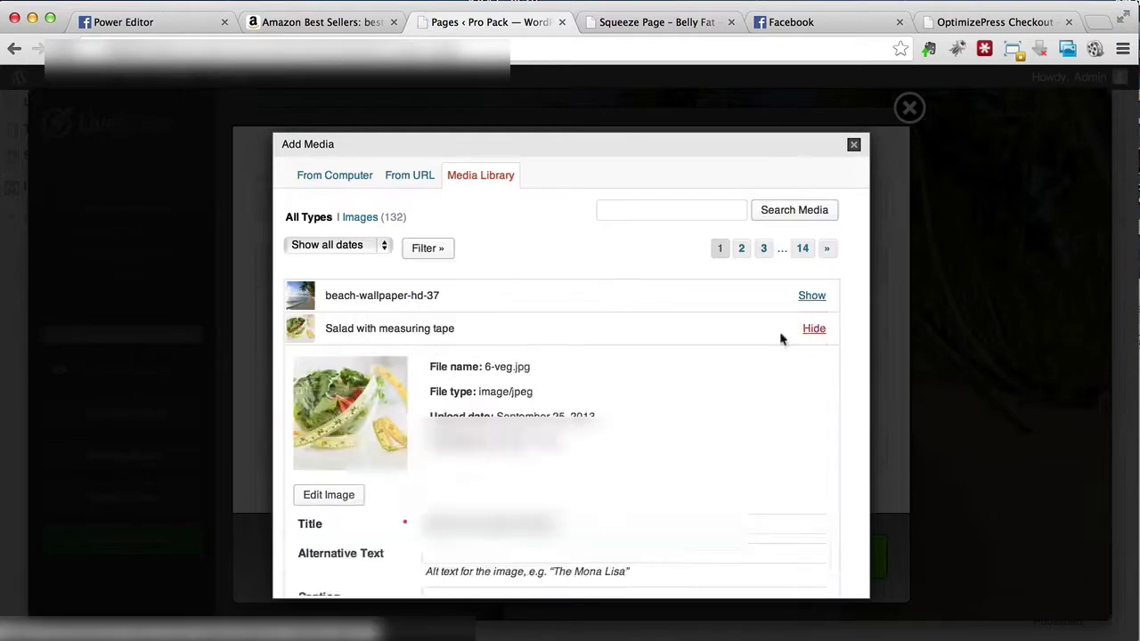
pyautogui.scroll(-4, 519, 546)
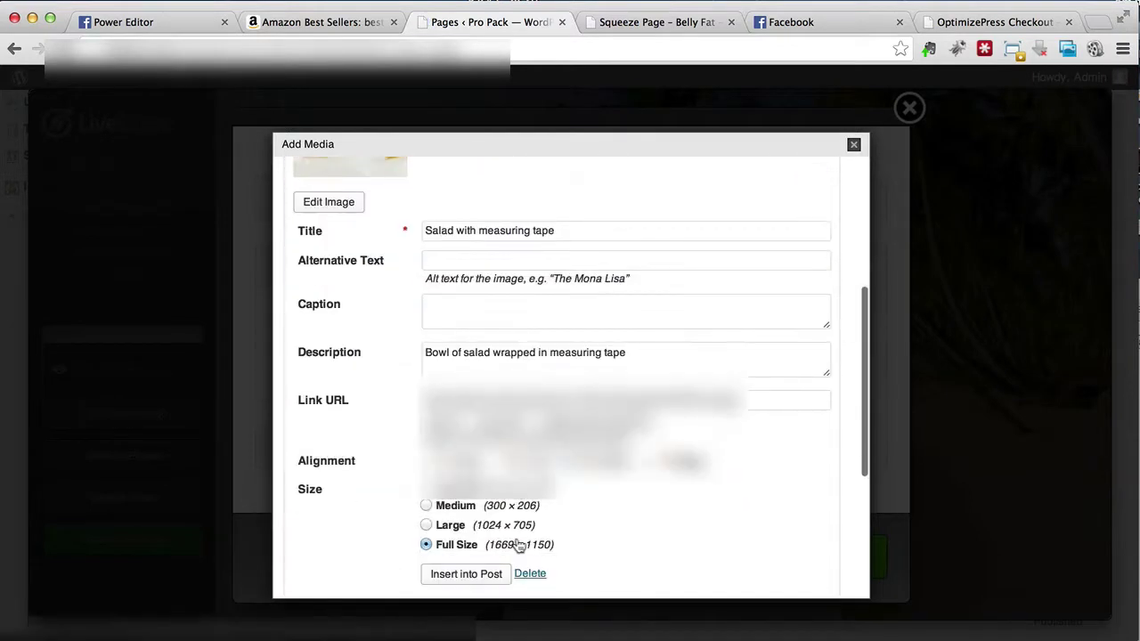
pyautogui.click(466, 574)
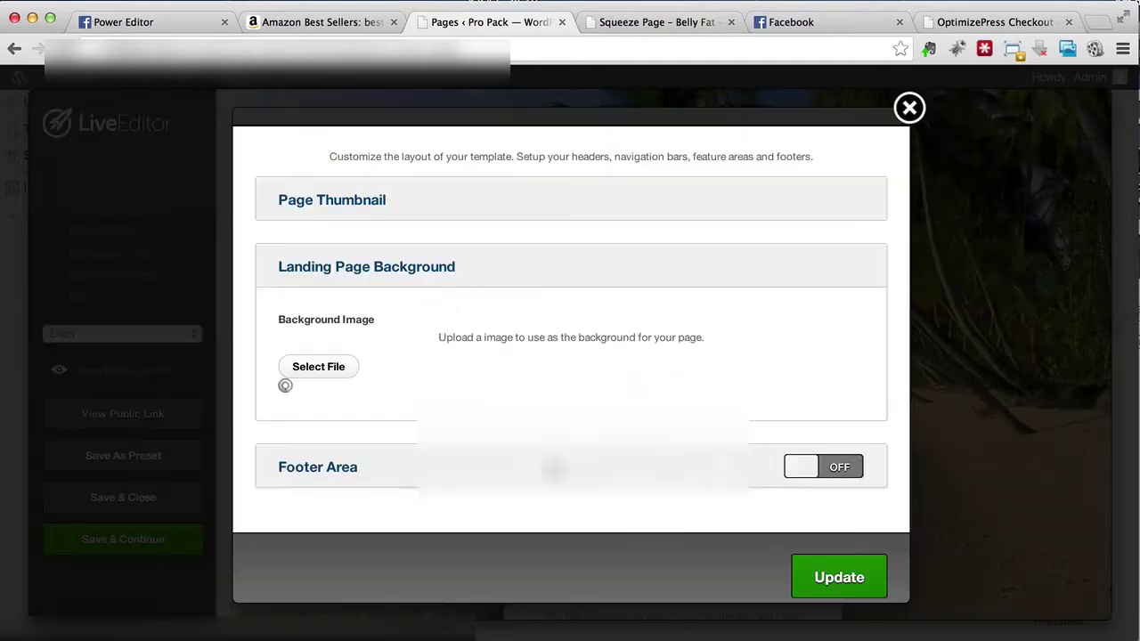
pyautogui.scroll(-3, 790, 489)
pyautogui.click(834, 566)
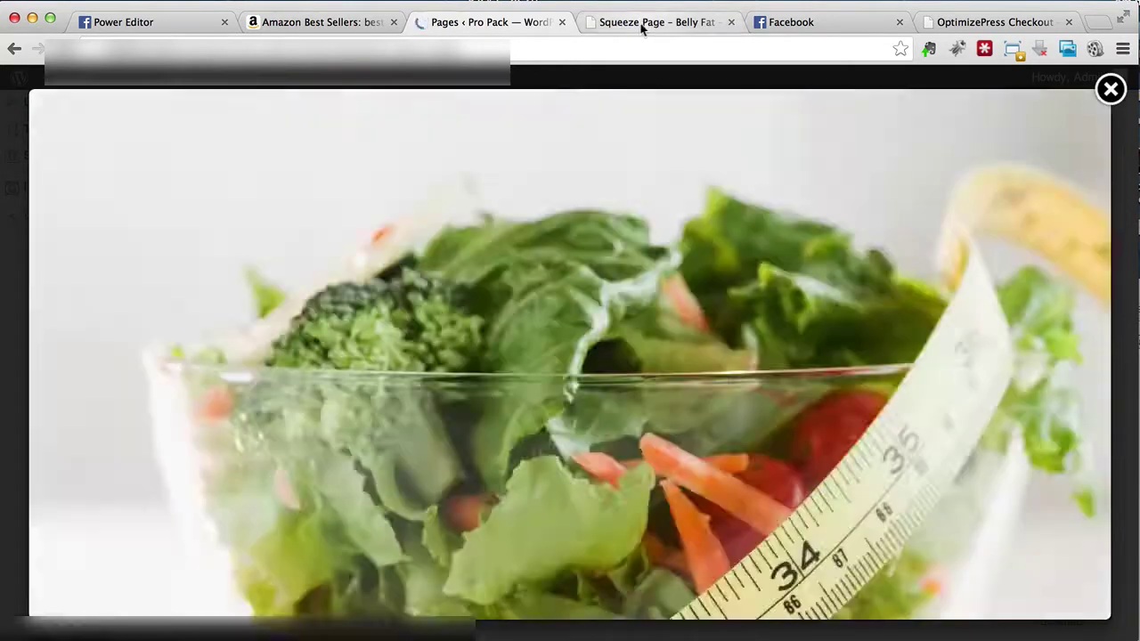
pyautogui.click(642, 24)
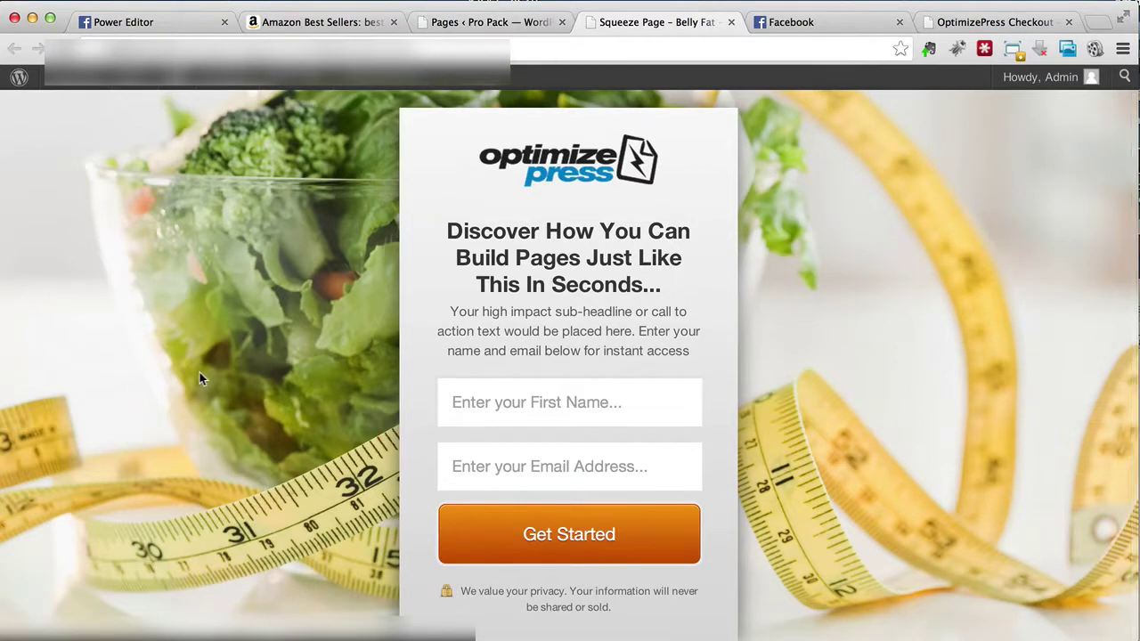
# Step: Delete the logo image in the Logo dialog and apply it with Update Feature
pyautogui.click(450, 21)
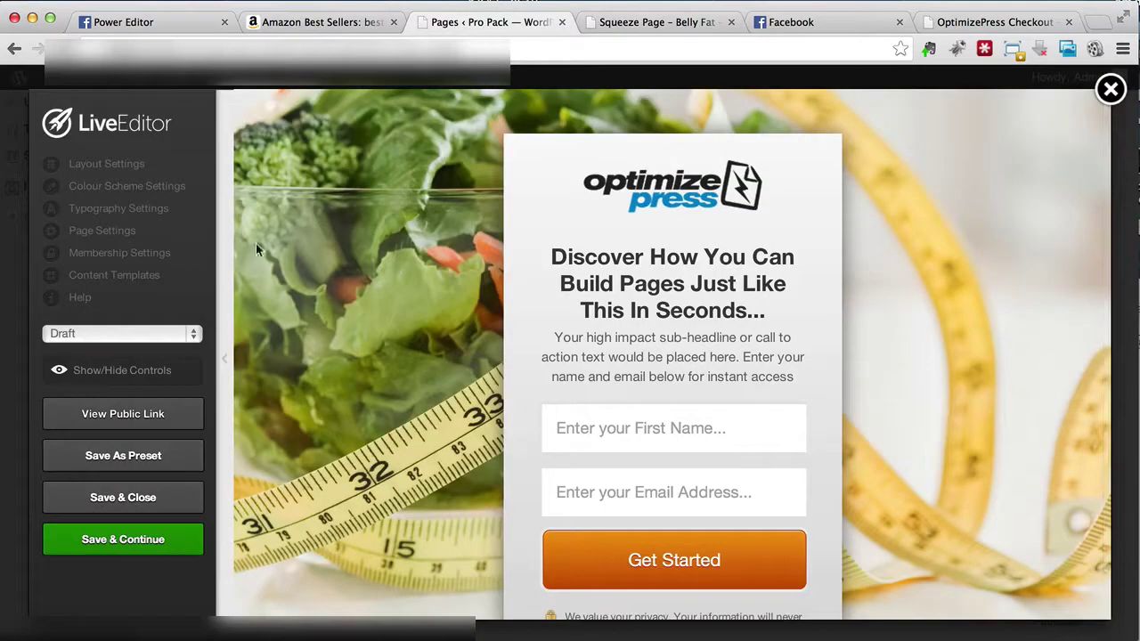
pyautogui.scroll(-2, 704, 267)
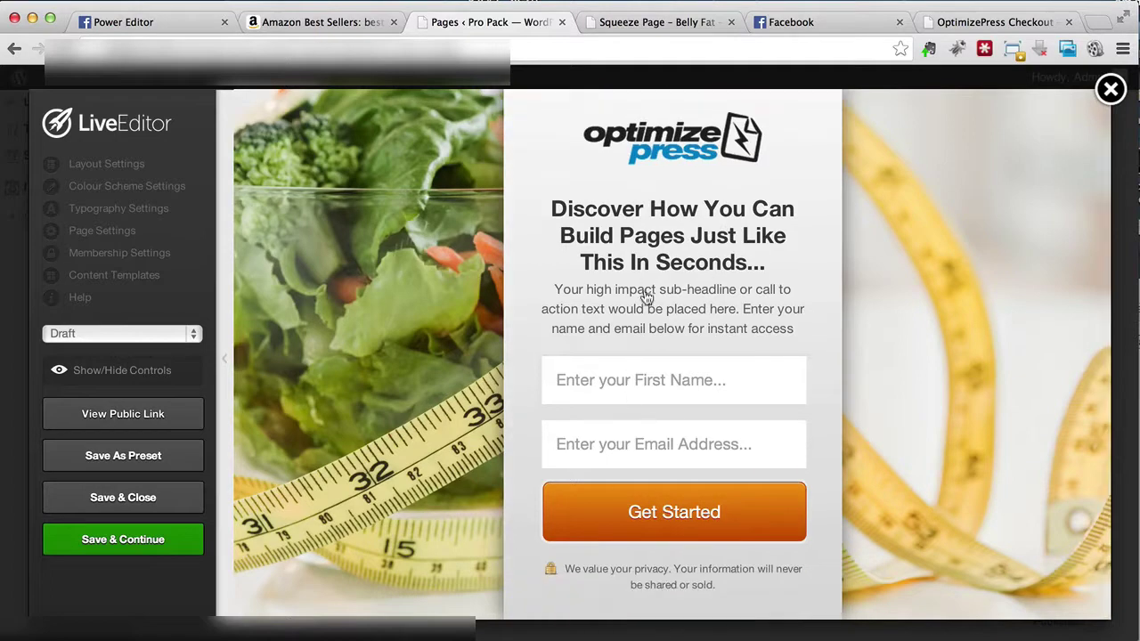
pyautogui.click(626, 220)
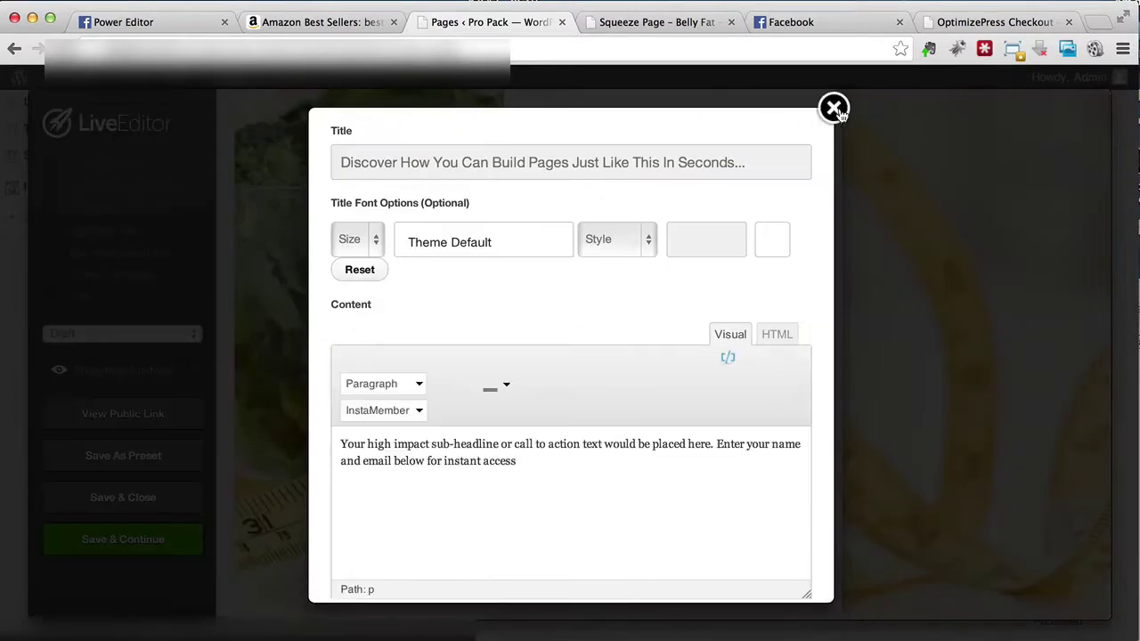
pyautogui.click(834, 108)
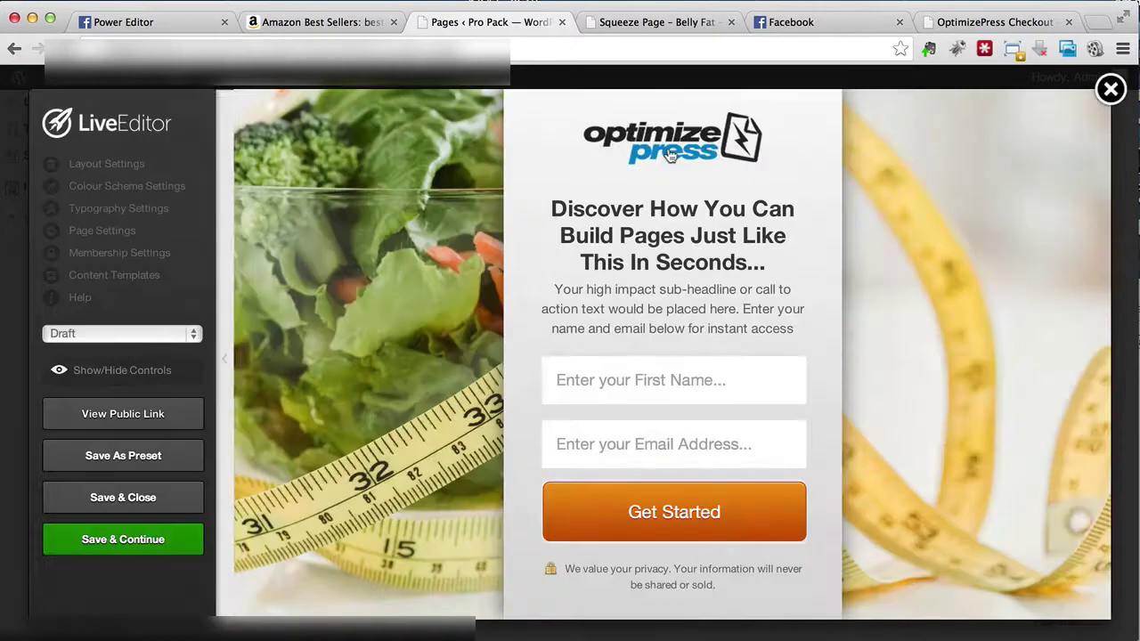
pyautogui.click(670, 150)
pyautogui.click(580, 323)
pyautogui.click(699, 448)
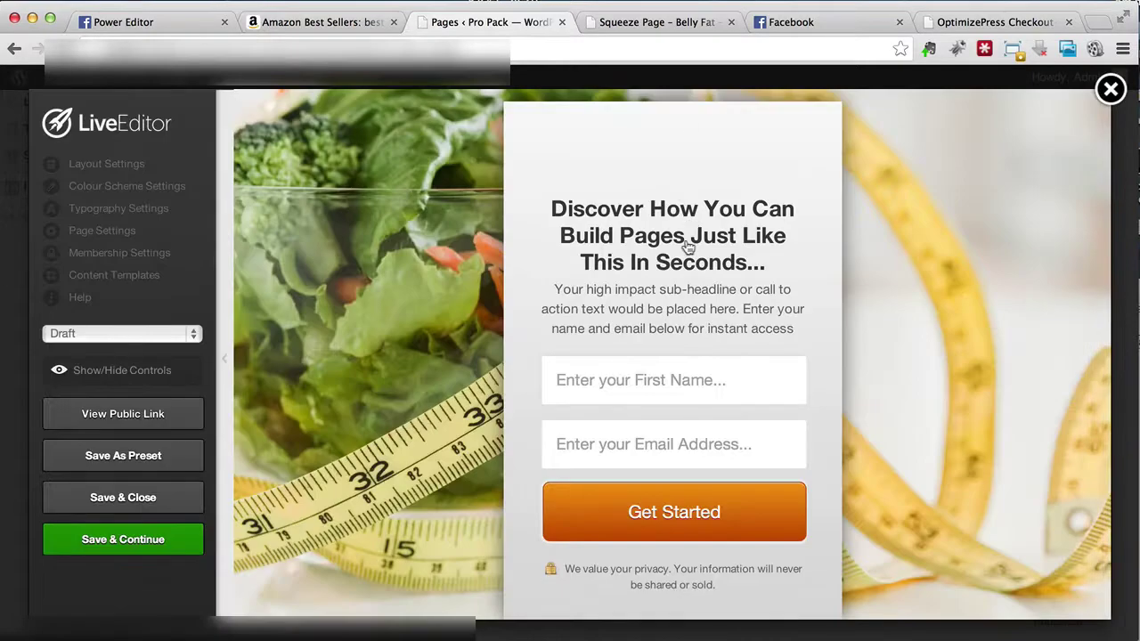
pyautogui.click(687, 249)
# Step: Change the headline to 'Discover How You Can Lose Your Belly Fat In 21 Days Or Less'
pyautogui.tripleClick(469, 164)
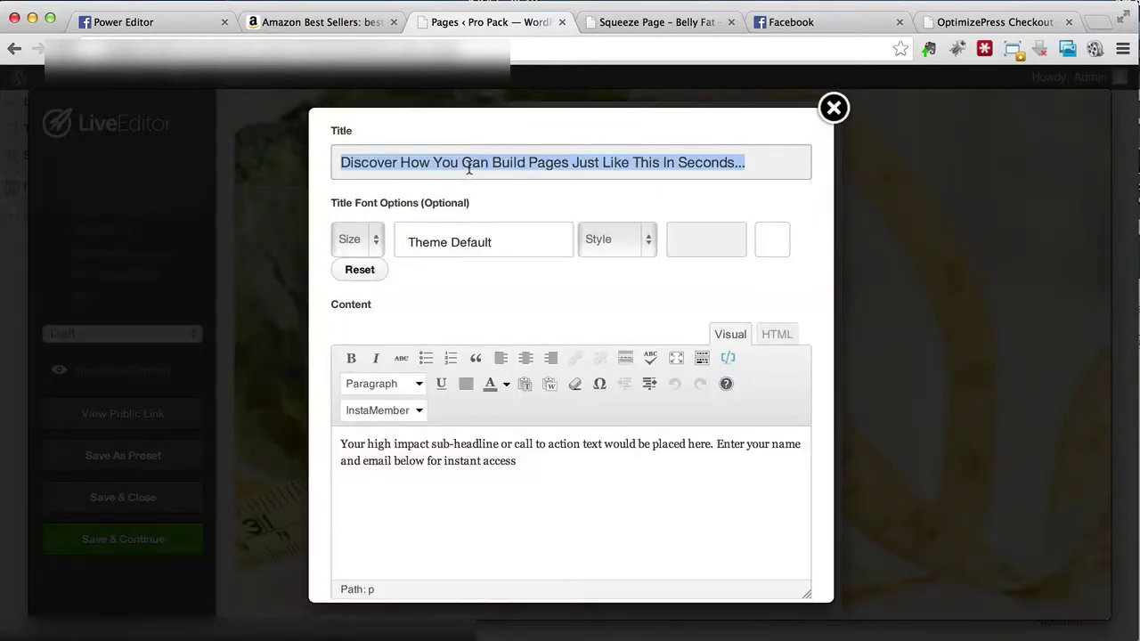
pyautogui.moveTo(747, 162); pyautogui.dragTo(492, 163)
pyautogui.write('L')
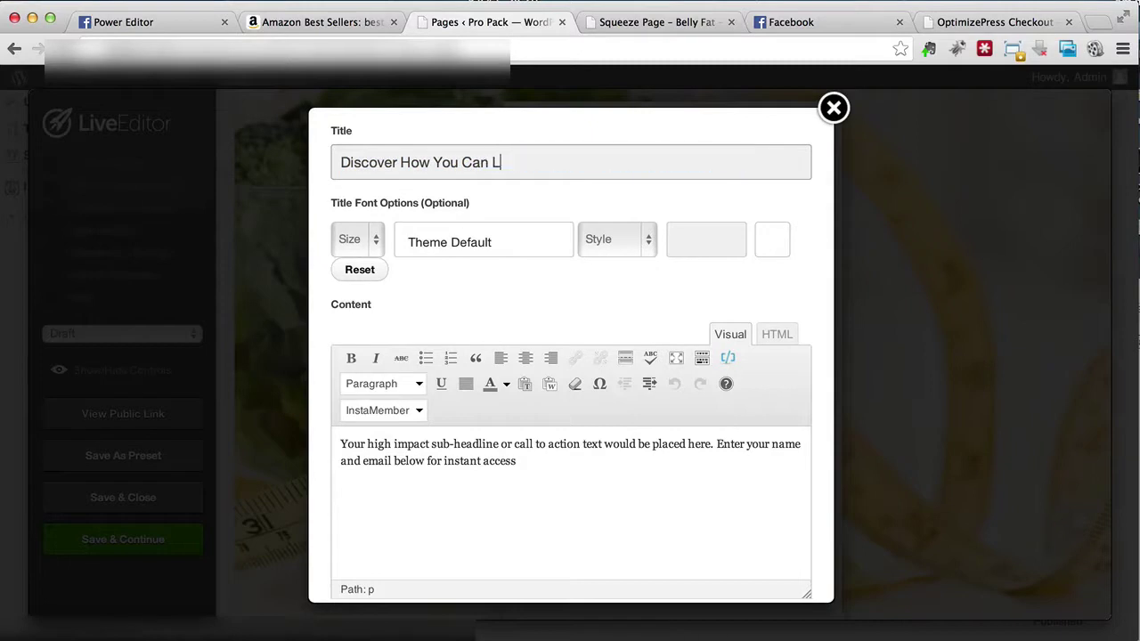
pyautogui.write('ose Your Belly Fat In 21 Days Or Less')
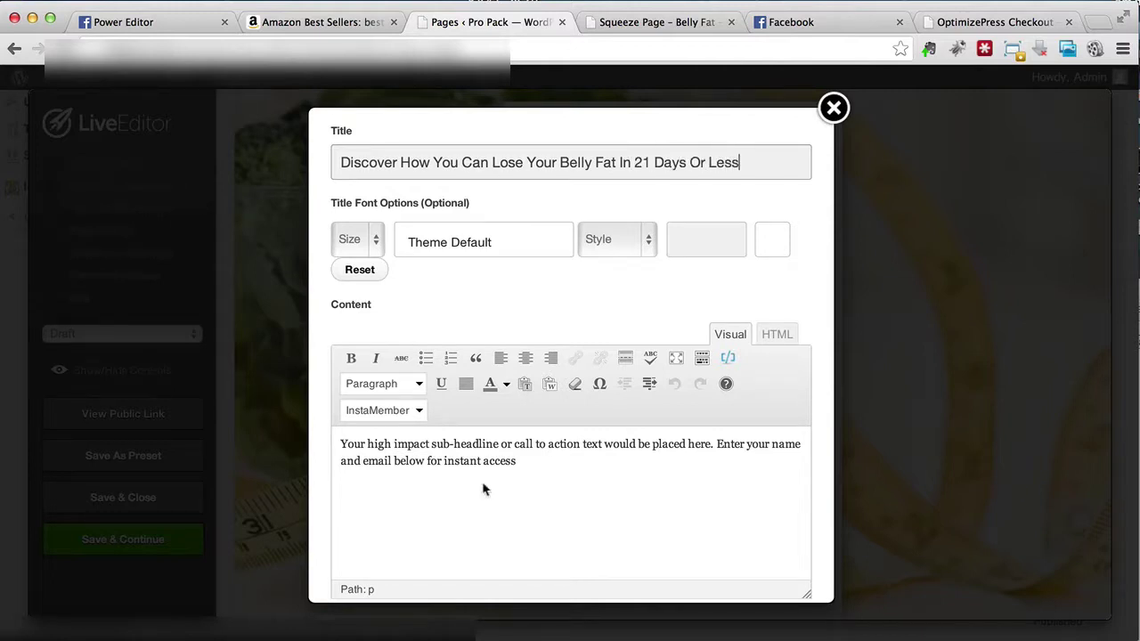
# Step: Replace the placeholder sub-headline with 'You can easily lose all the fat around your belly…5-step technique.'
pyautogui.click(551, 462)
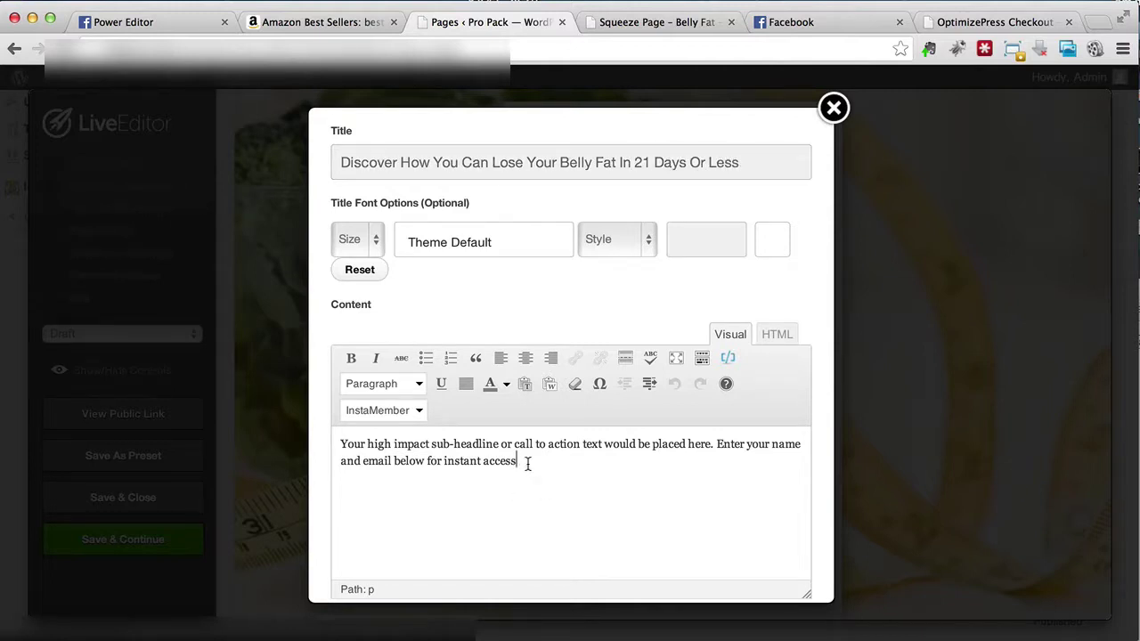
pyautogui.scroll(-1, 527, 462)
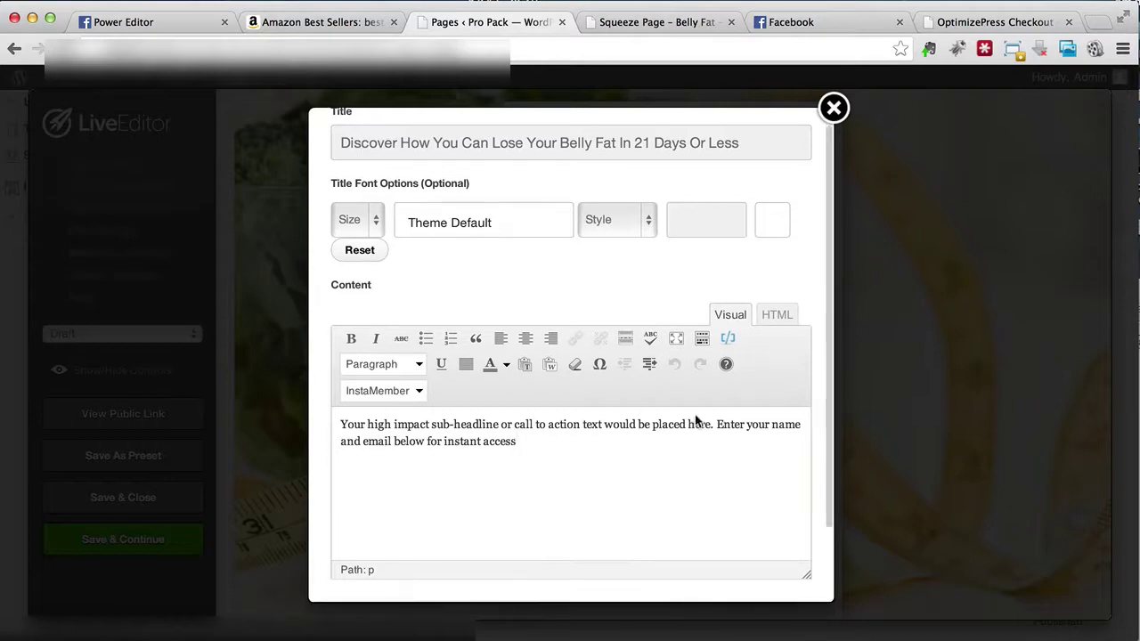
pyautogui.moveTo(711, 425); pyautogui.dragTo(335, 424)
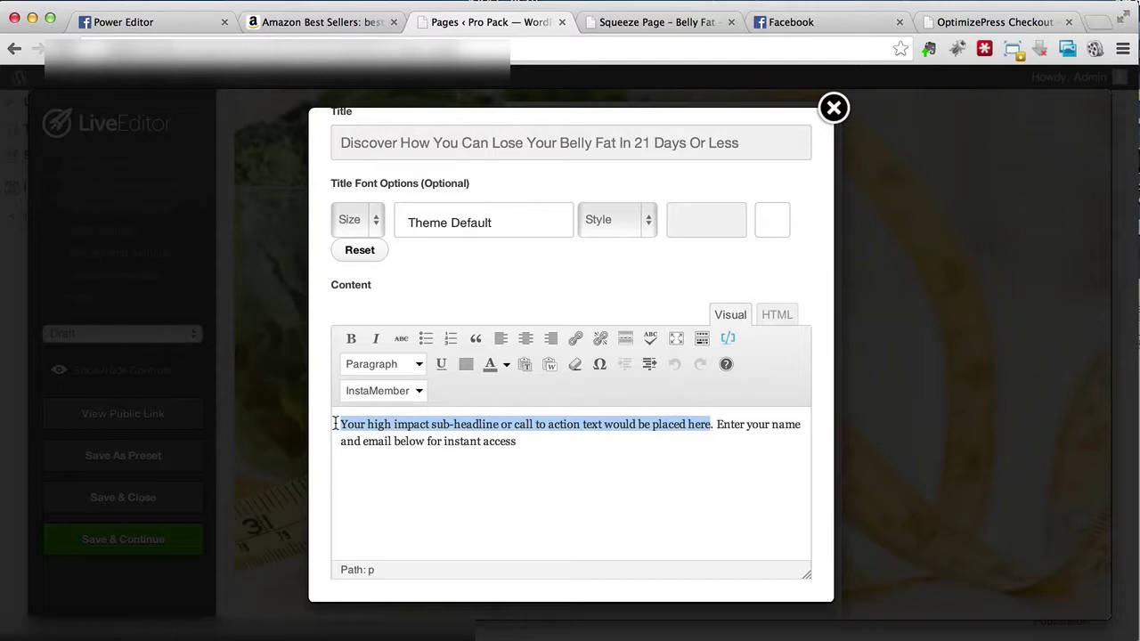
pyautogui.write('You can easily')
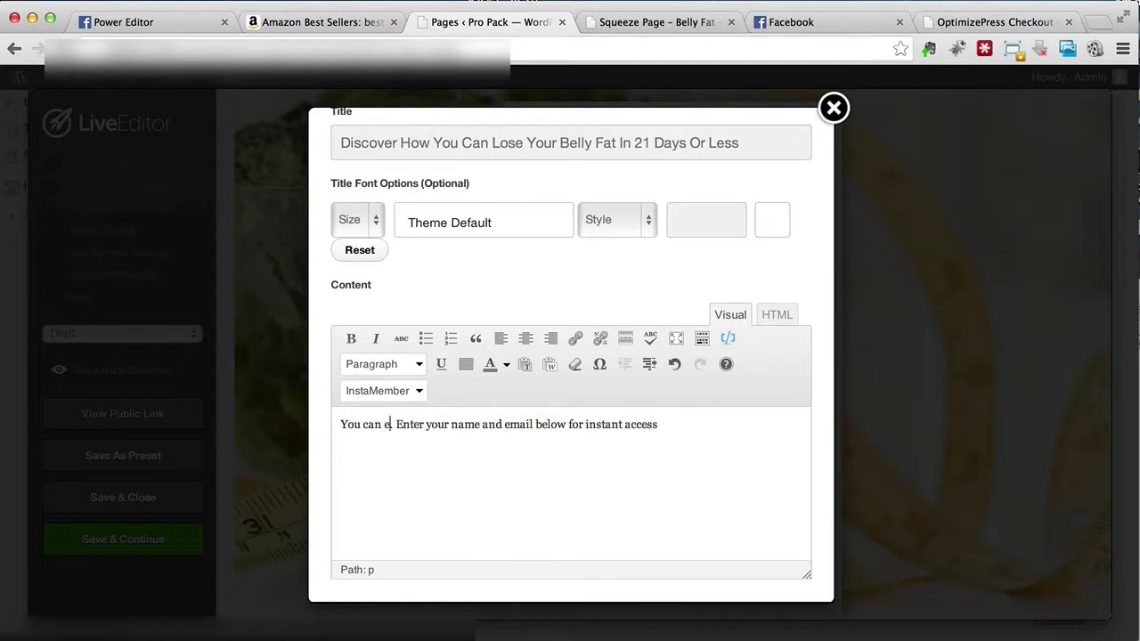
pyautogui.write(' lose')
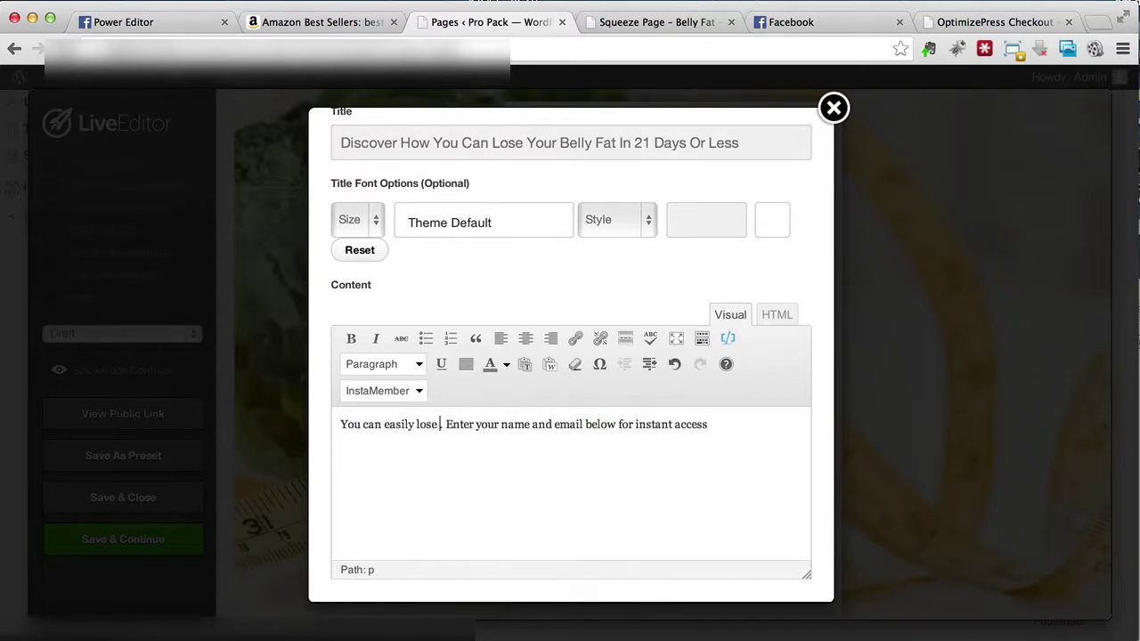
pyautogui.write(' all the fat around')
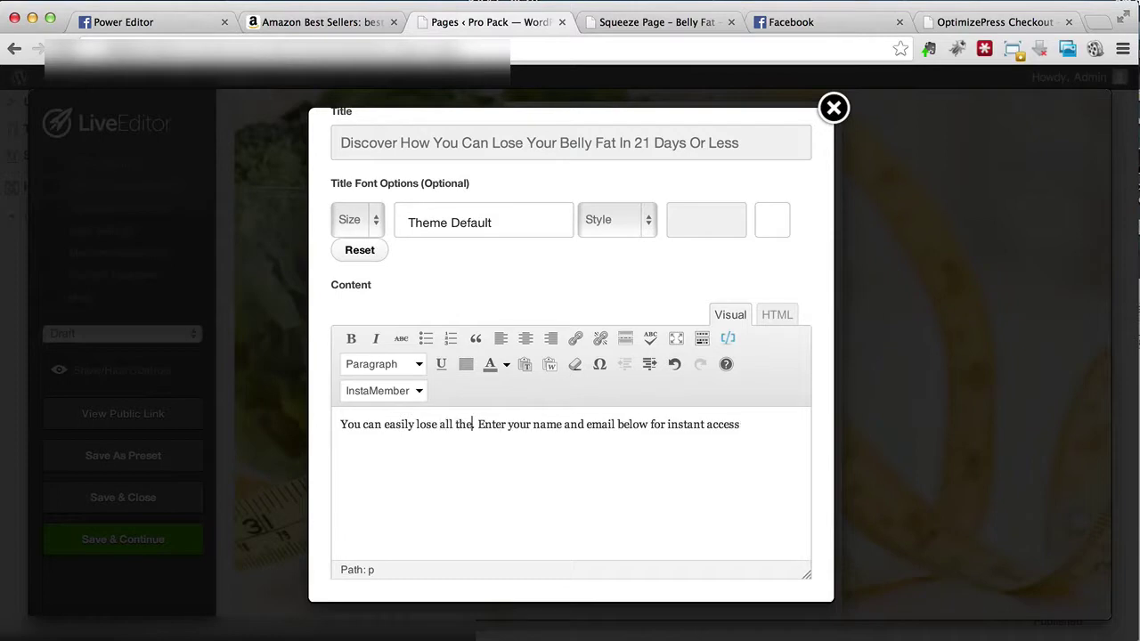
pyautogui.write(' your belly')
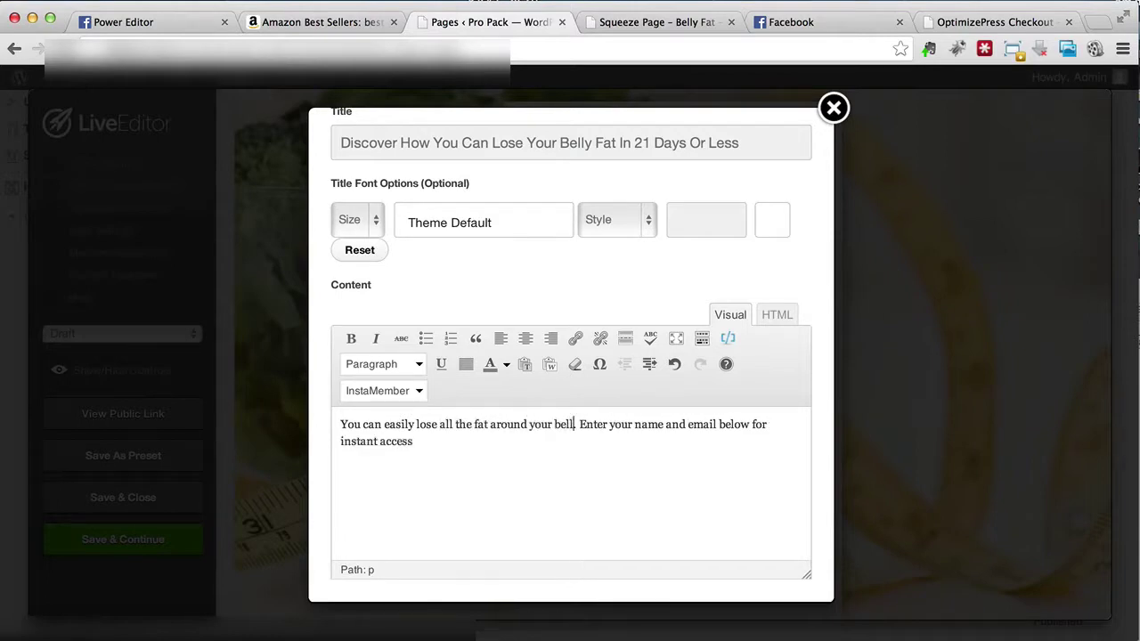
pyautogui.write(' by doing this simple')
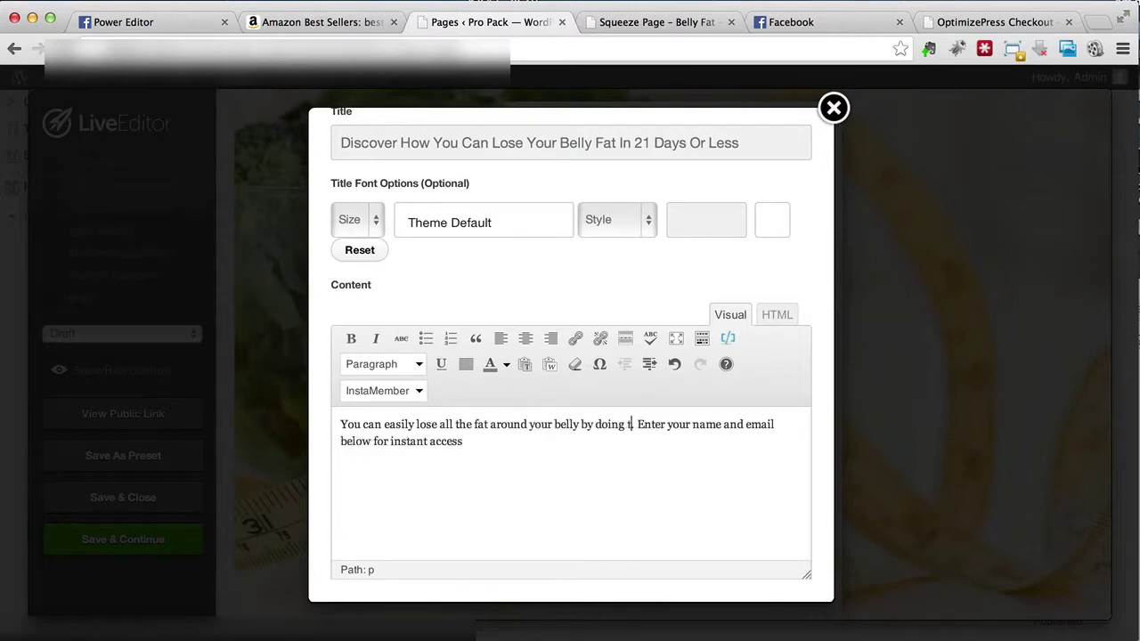
pyautogui.write(' 5-step te')
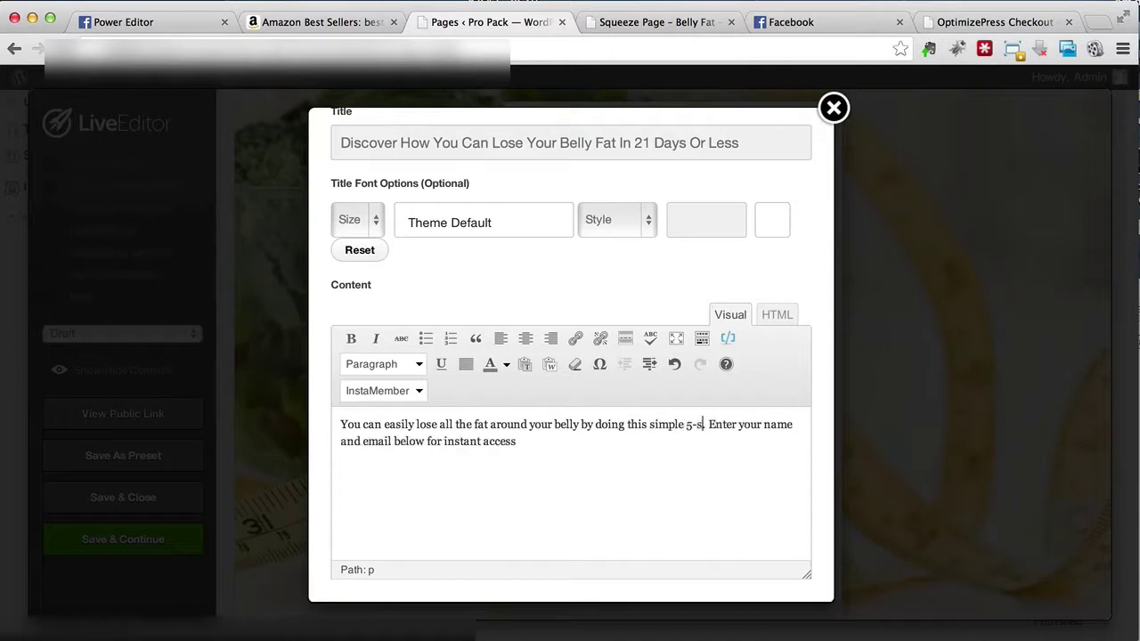
pyautogui.write('chniques that has he')
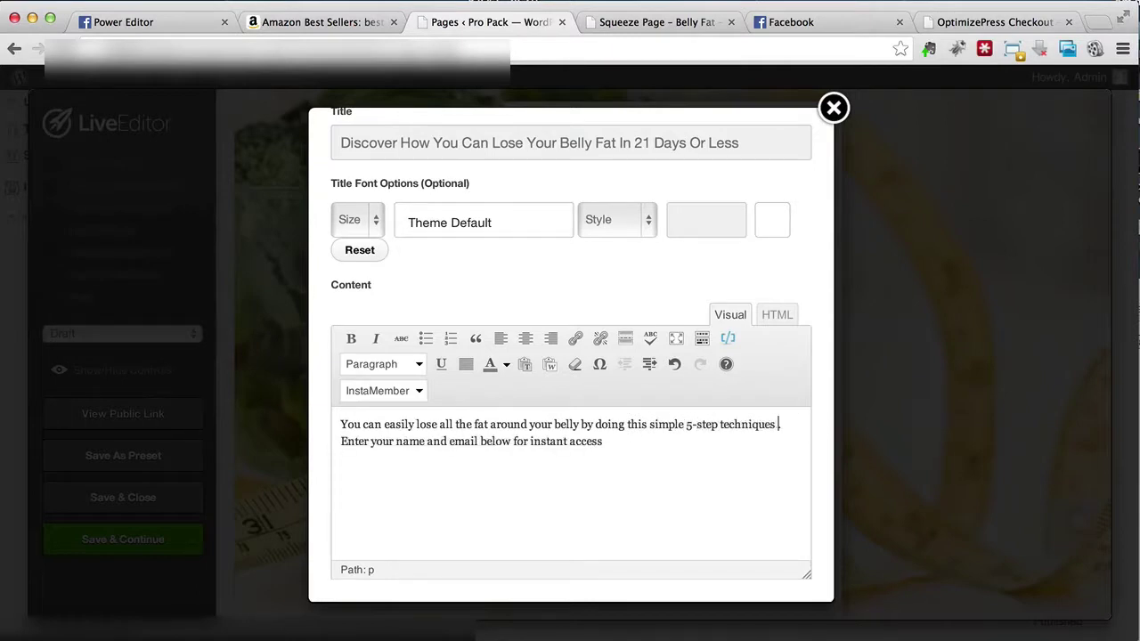
pyautogui.write('lped hundreds o')
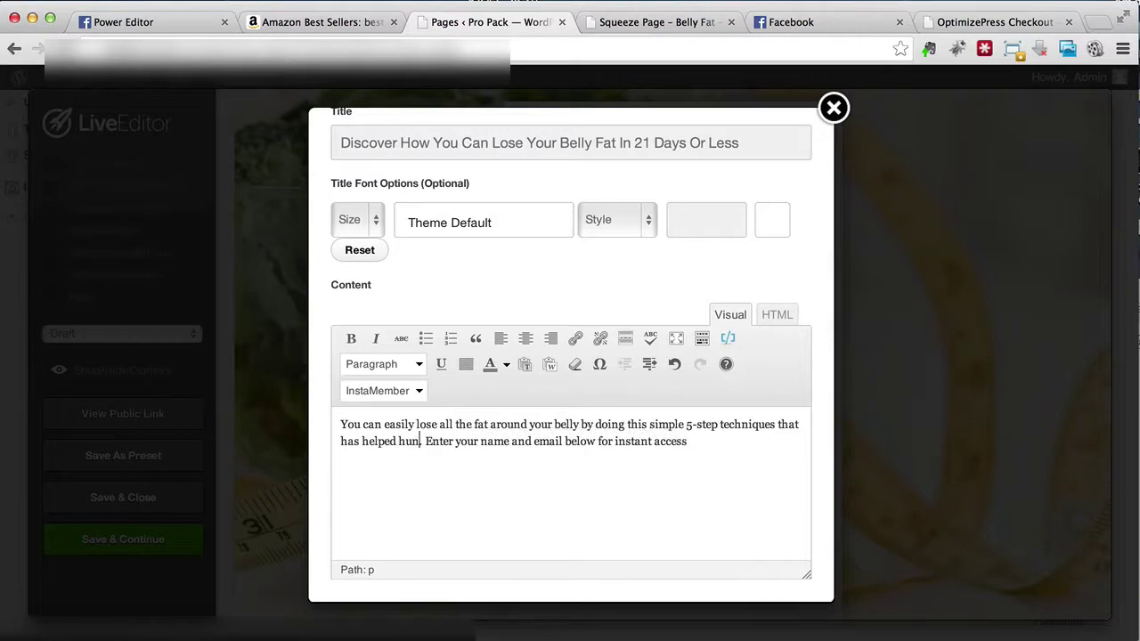
pyautogui.write('f people')
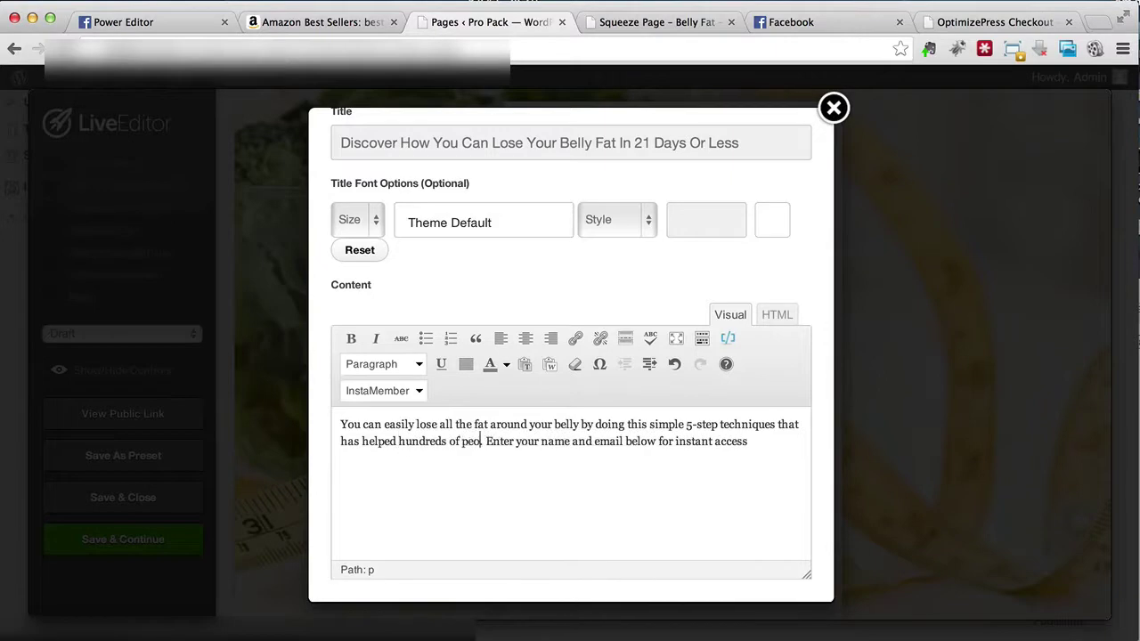
pyautogui.write(' so far')
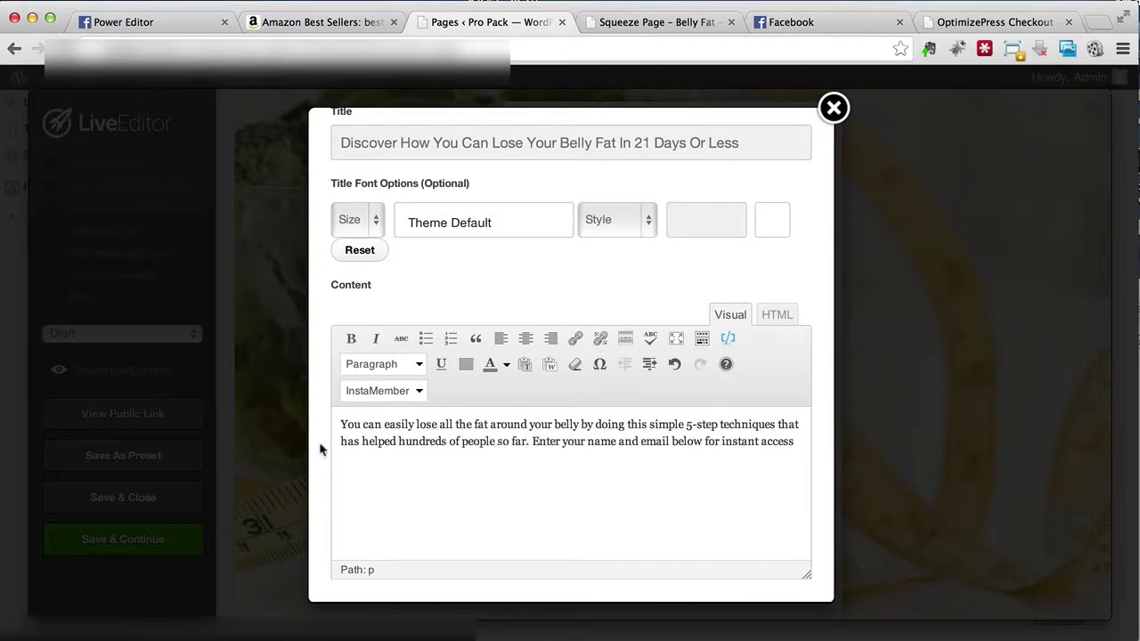
pyautogui.scroll(-1, 693, 525)
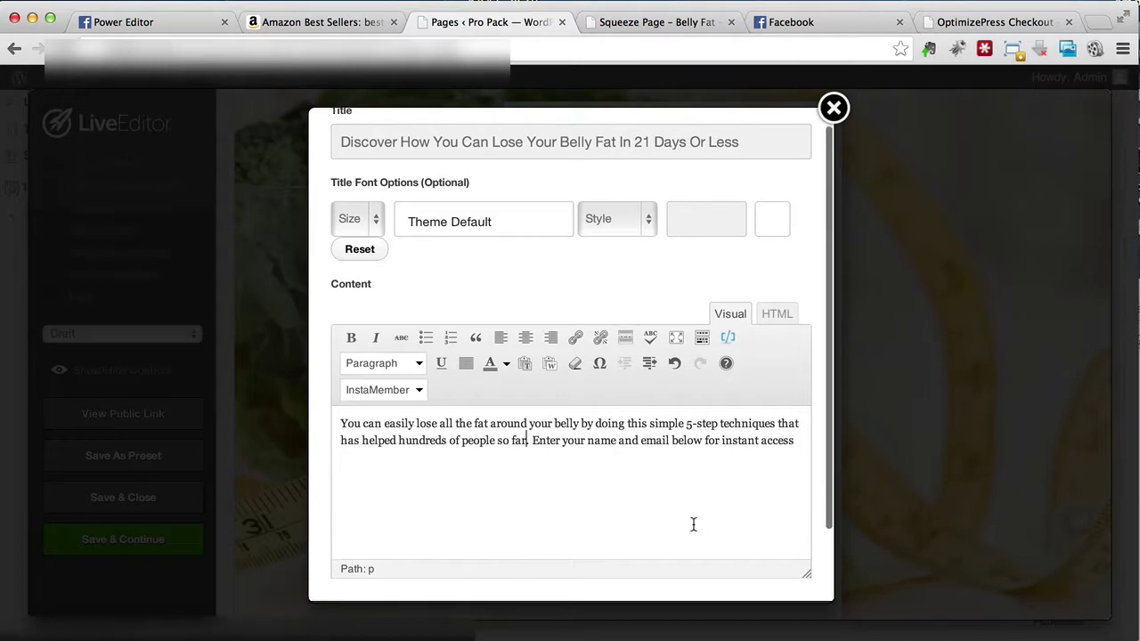
pyautogui.click(800, 435)
pyautogui.write('.')
# Step: Save the new headline and sub-headline, then bring up the opt-in form settings
pyautogui.scroll(-3, 799, 432)
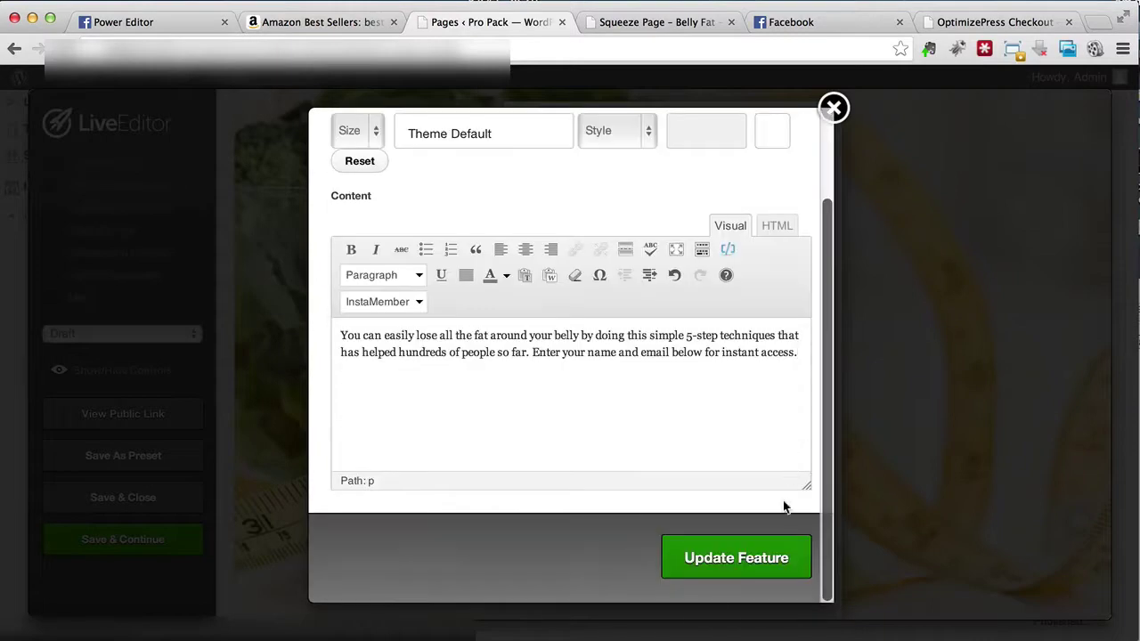
pyautogui.click(718, 564)
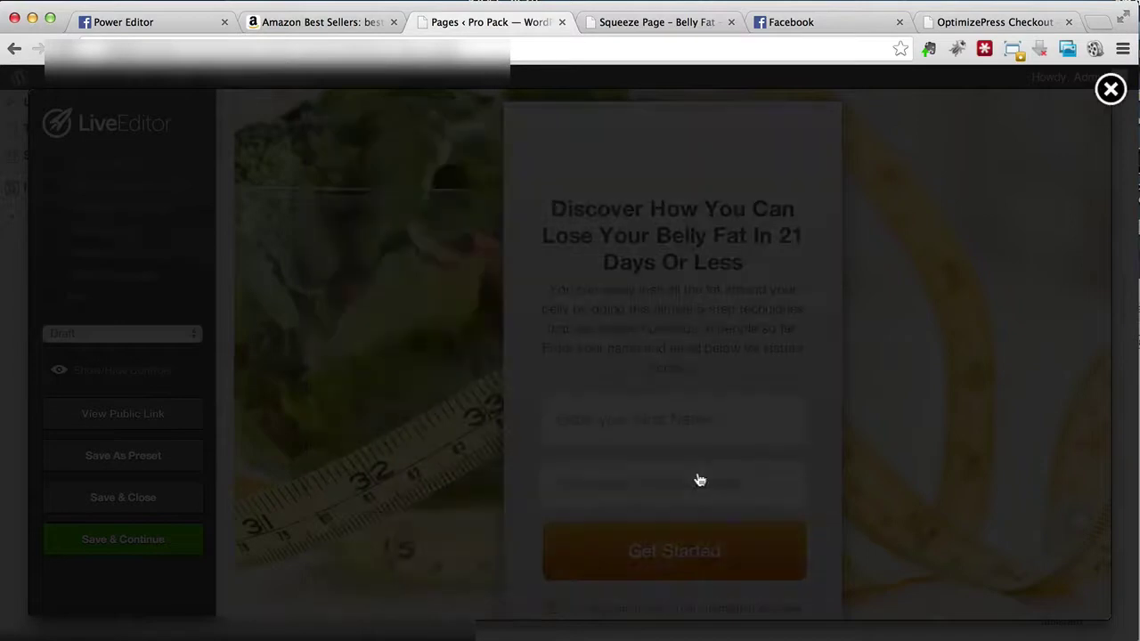
pyautogui.scroll(-1, 657, 352)
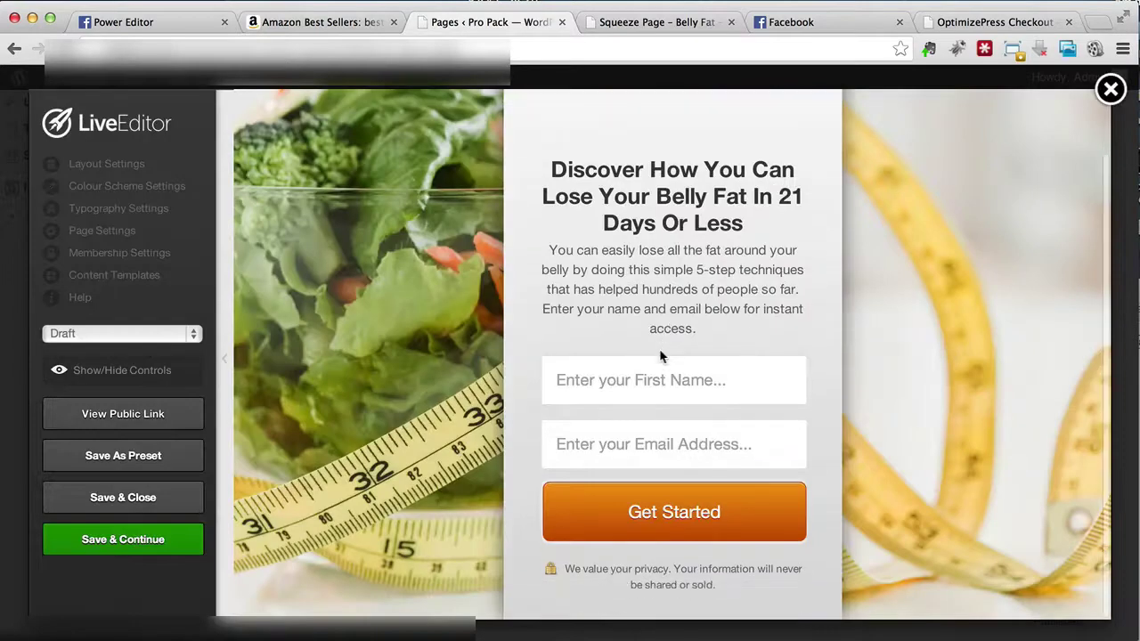
pyautogui.click(734, 367)
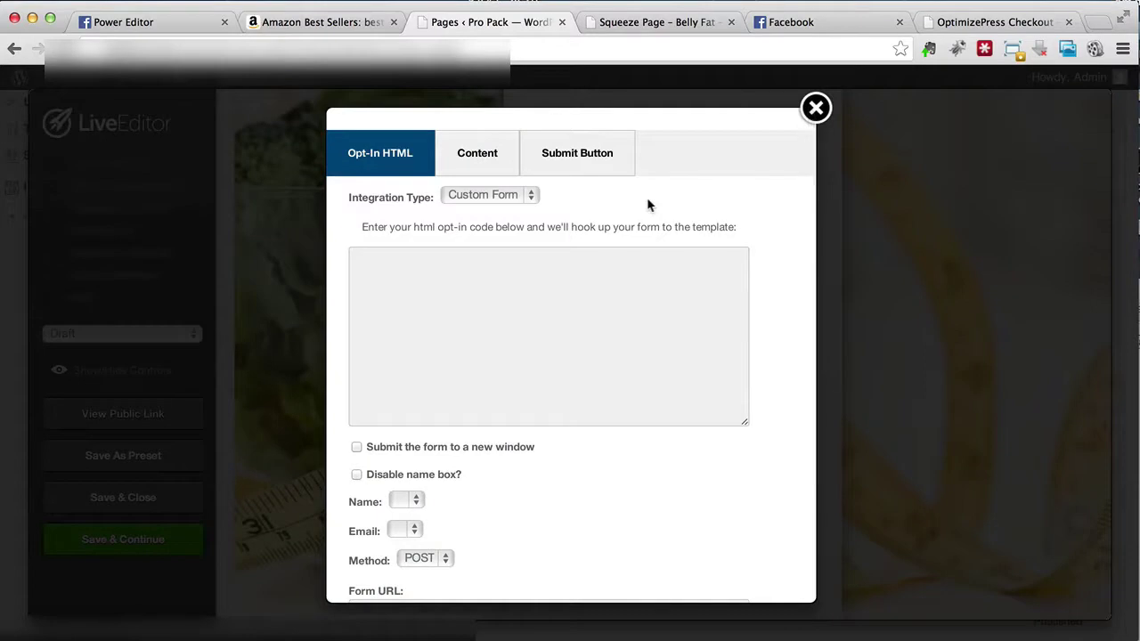
# Step: Keep Custom Form as the opt-in integration type and place the caret in its HTML code box
pyautogui.click(526, 199)
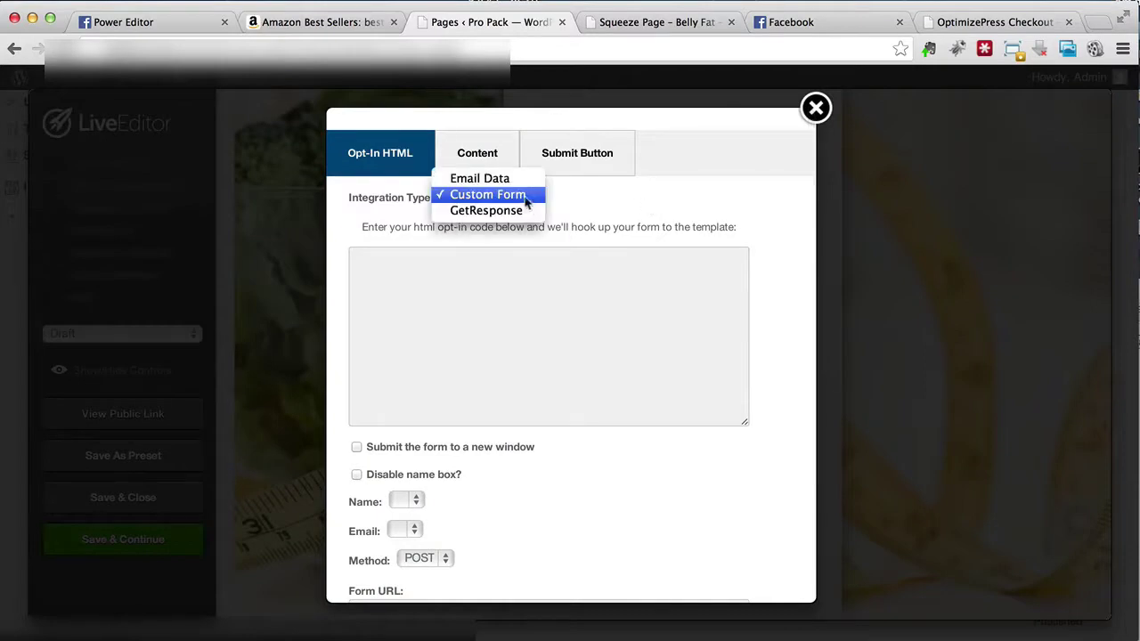
pyautogui.click(517, 198)
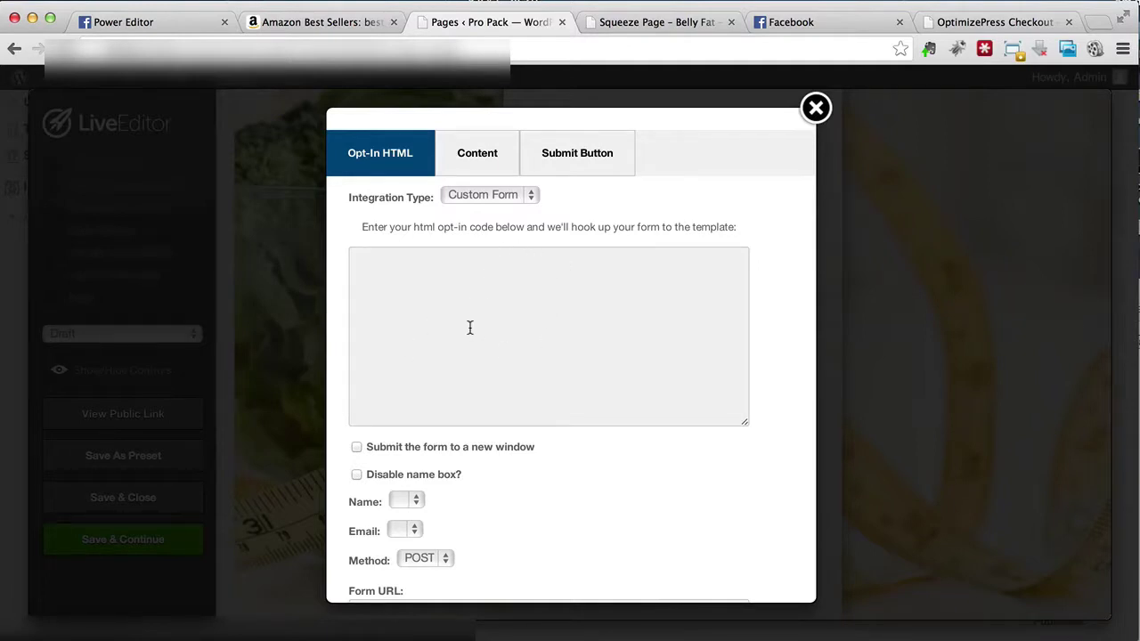
pyautogui.scroll(-3, 471, 328)
pyautogui.scroll(-2, 470, 328)
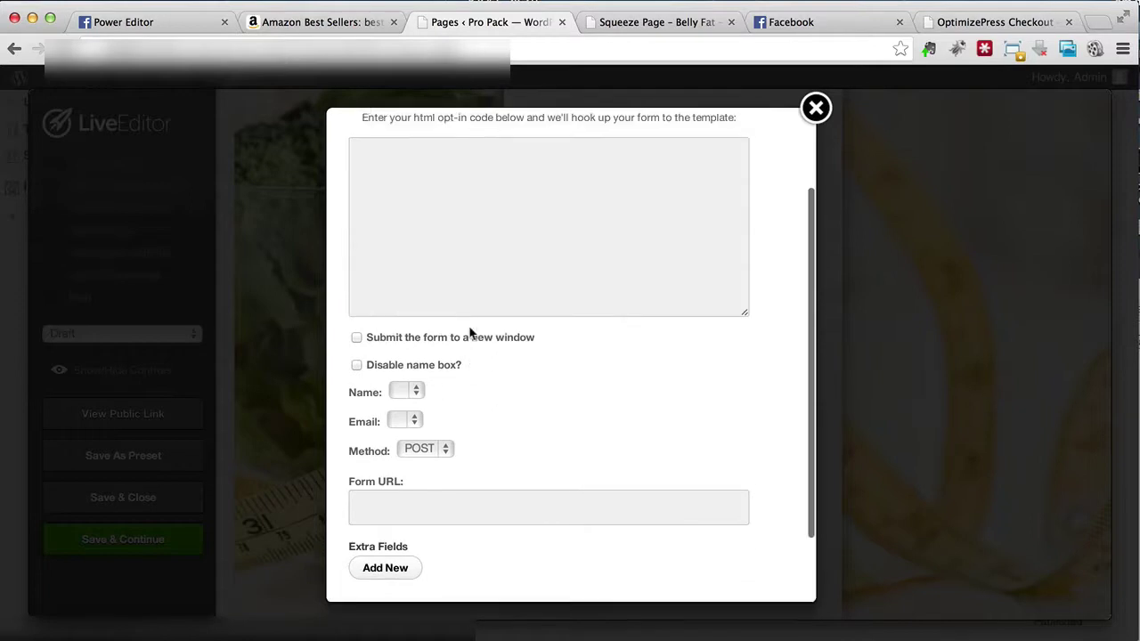
pyautogui.scroll(3, 470, 330)
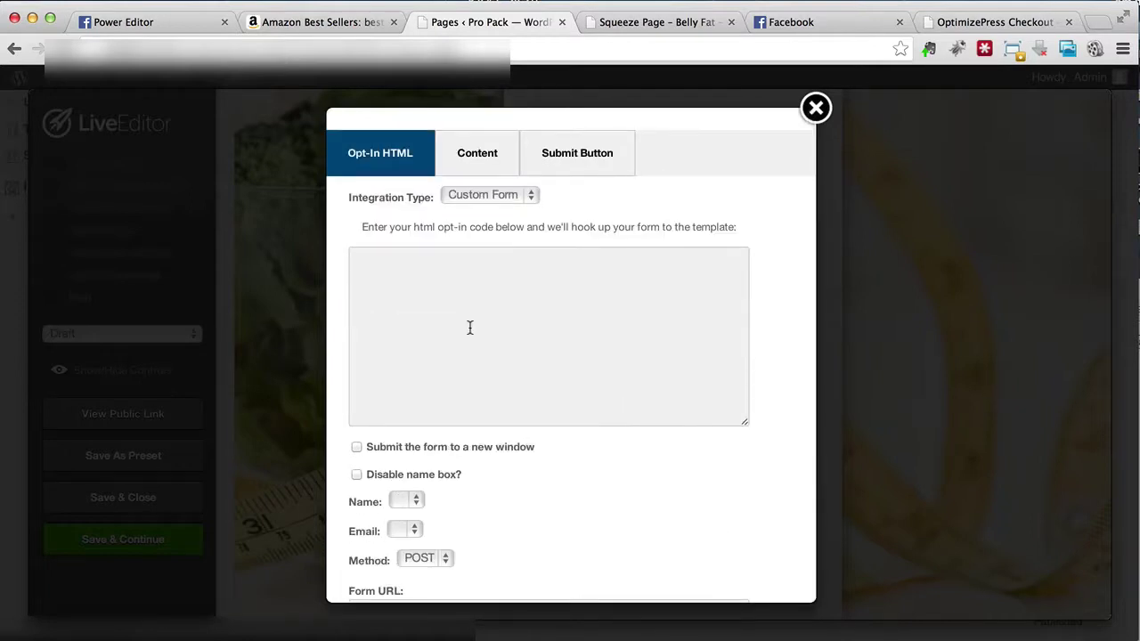
pyautogui.click(484, 324)
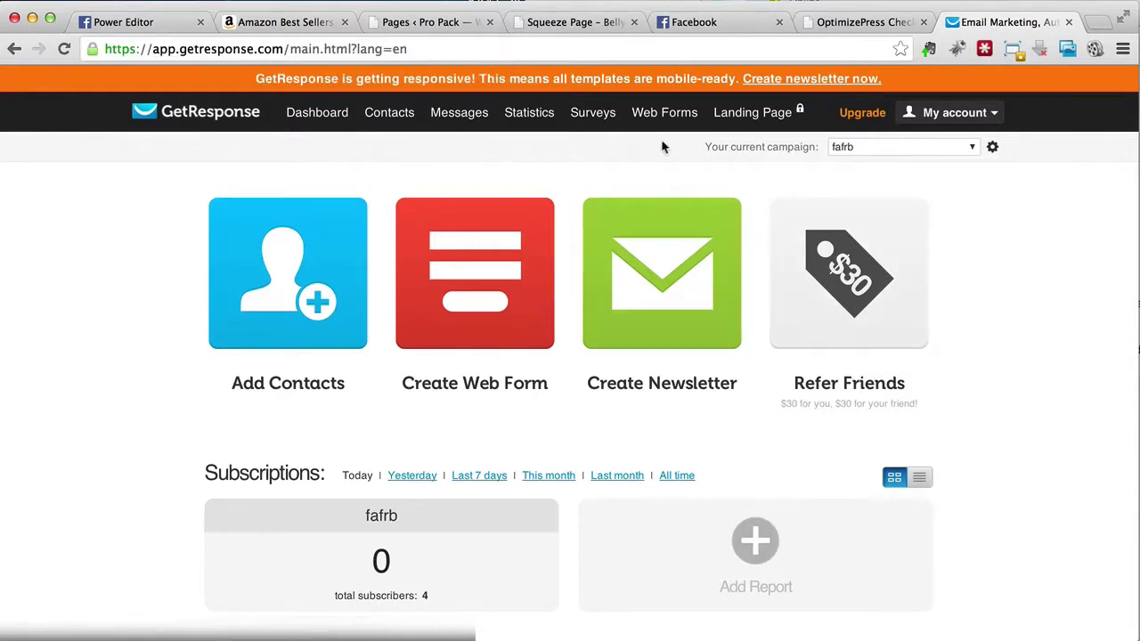
# Step: Start a new GetResponse web form, apply the Plain template, and continue to the settings step
pyautogui.moveTo(664, 127)
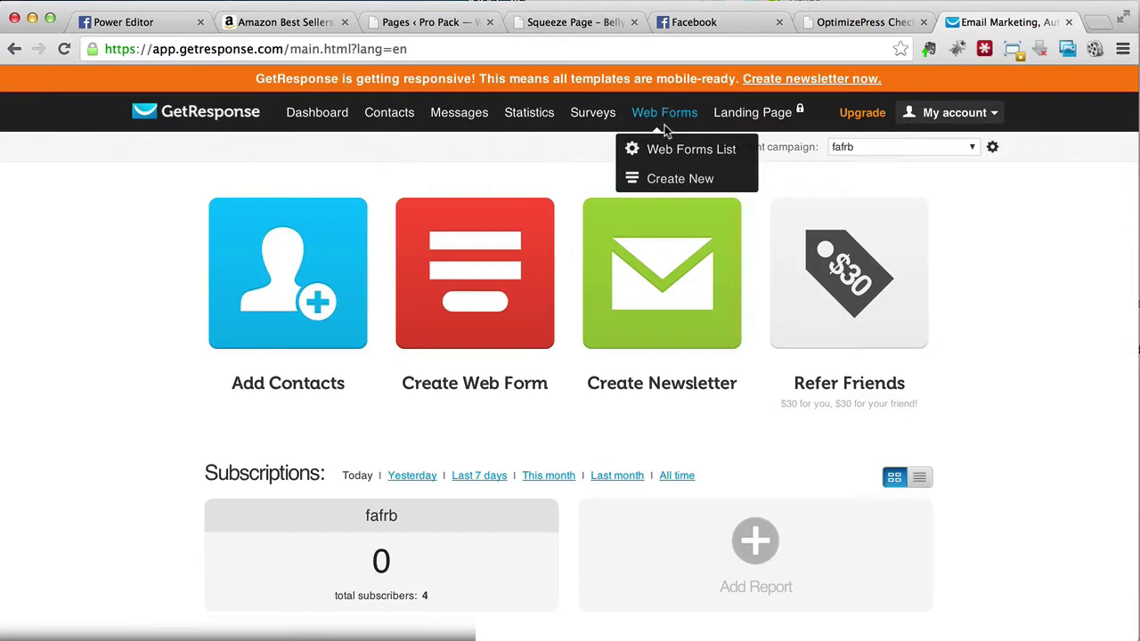
pyautogui.click(671, 178)
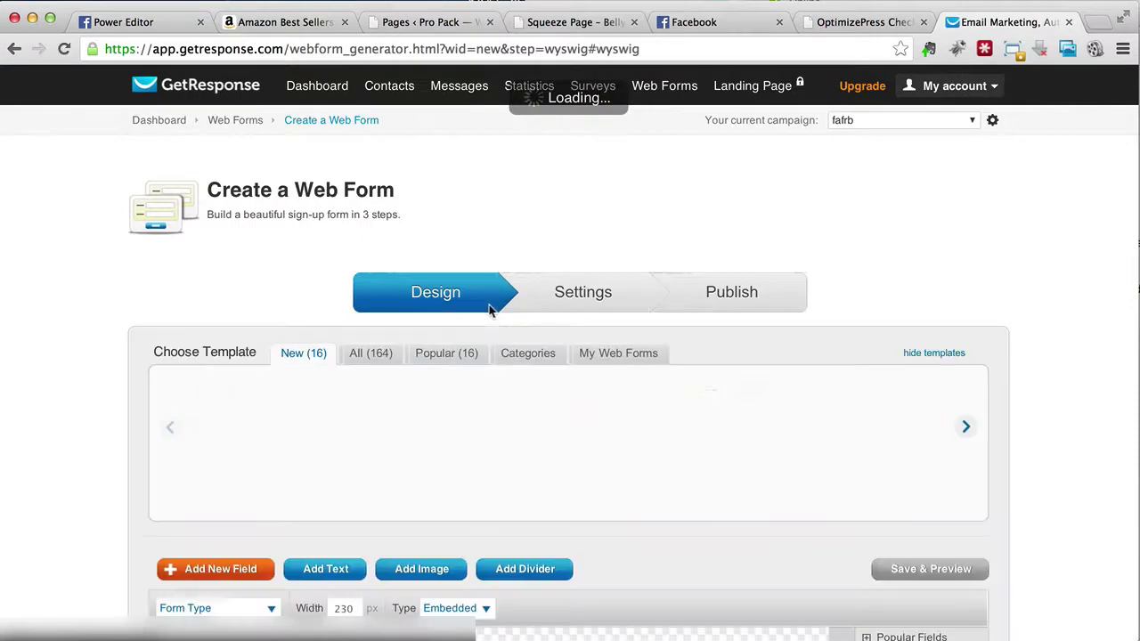
pyautogui.click(314, 426)
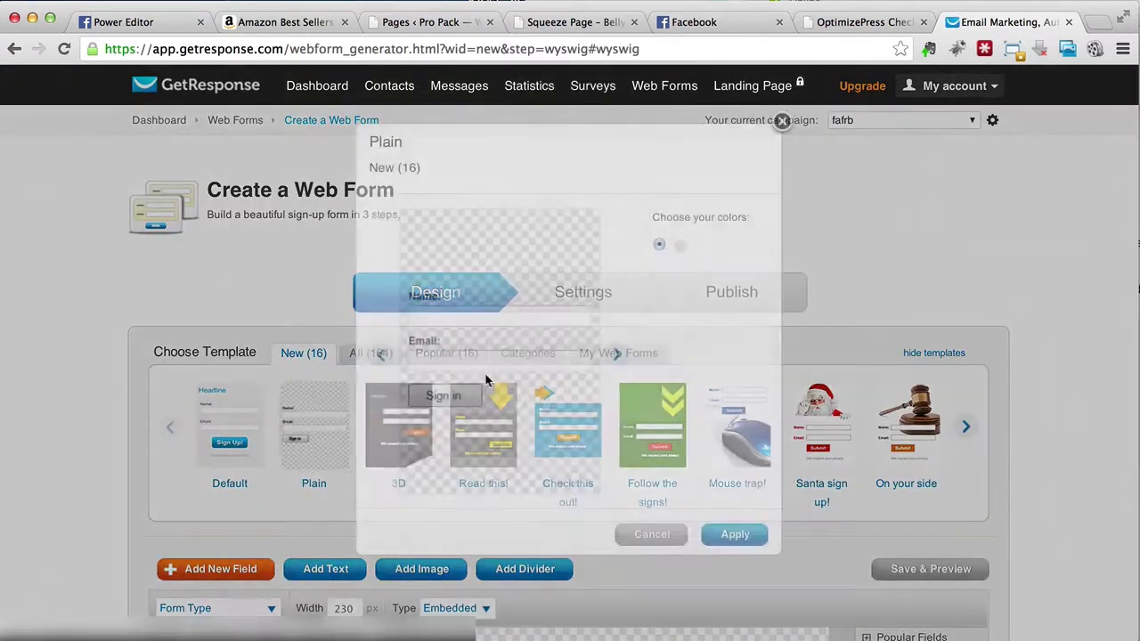
pyautogui.click(735, 540)
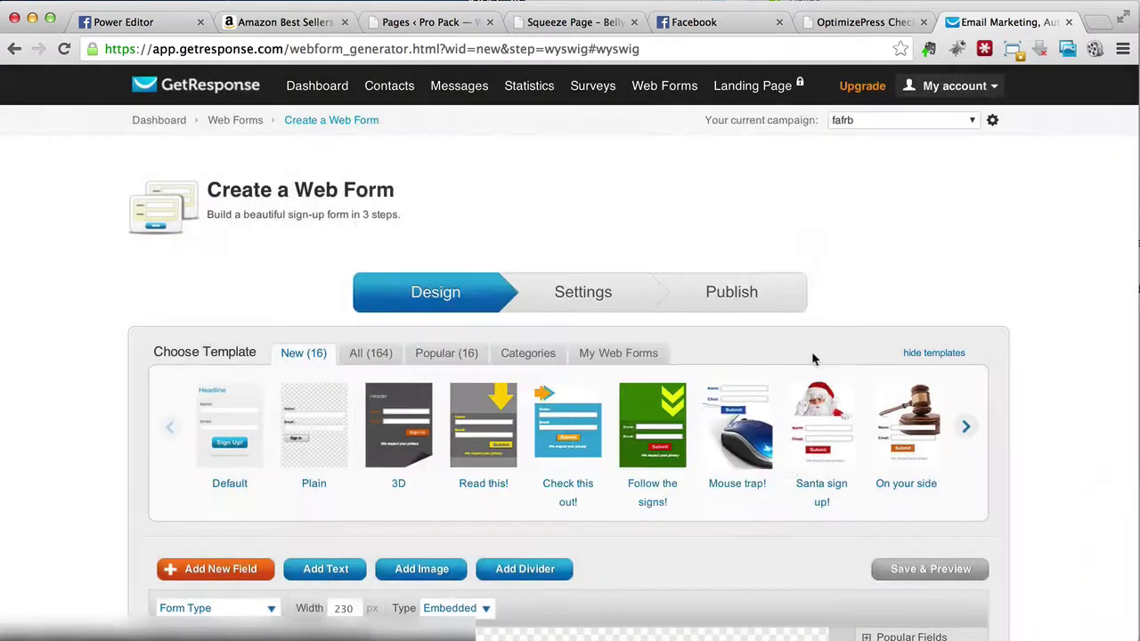
pyautogui.scroll(-3, 806, 372)
pyautogui.scroll(-3, 616, 409)
pyautogui.scroll(-5, 615, 408)
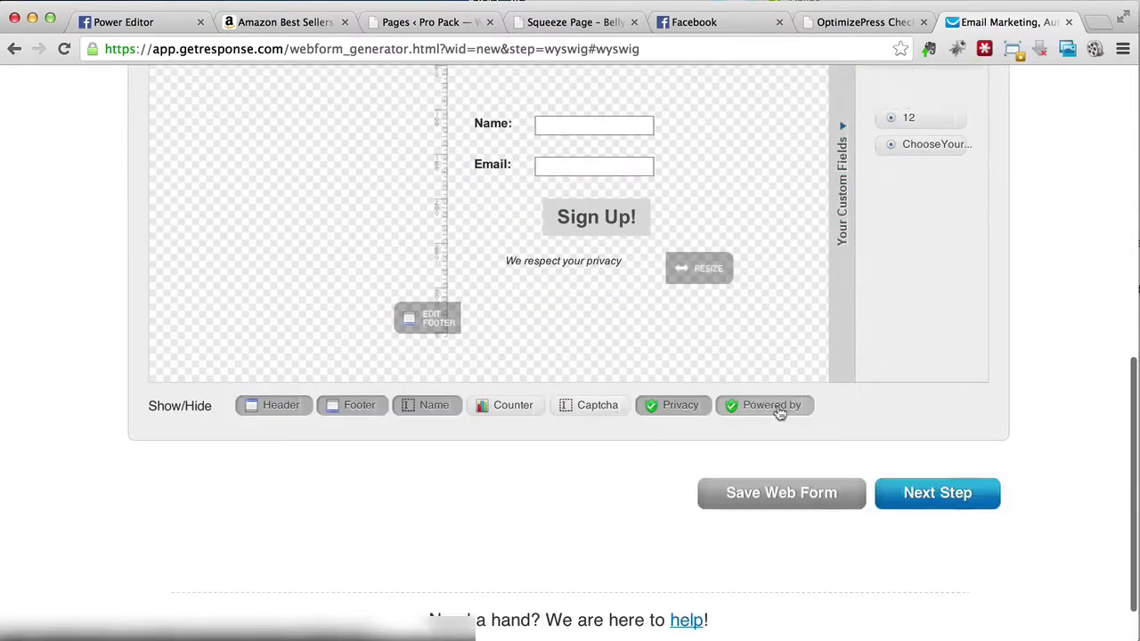
pyautogui.click(946, 514)
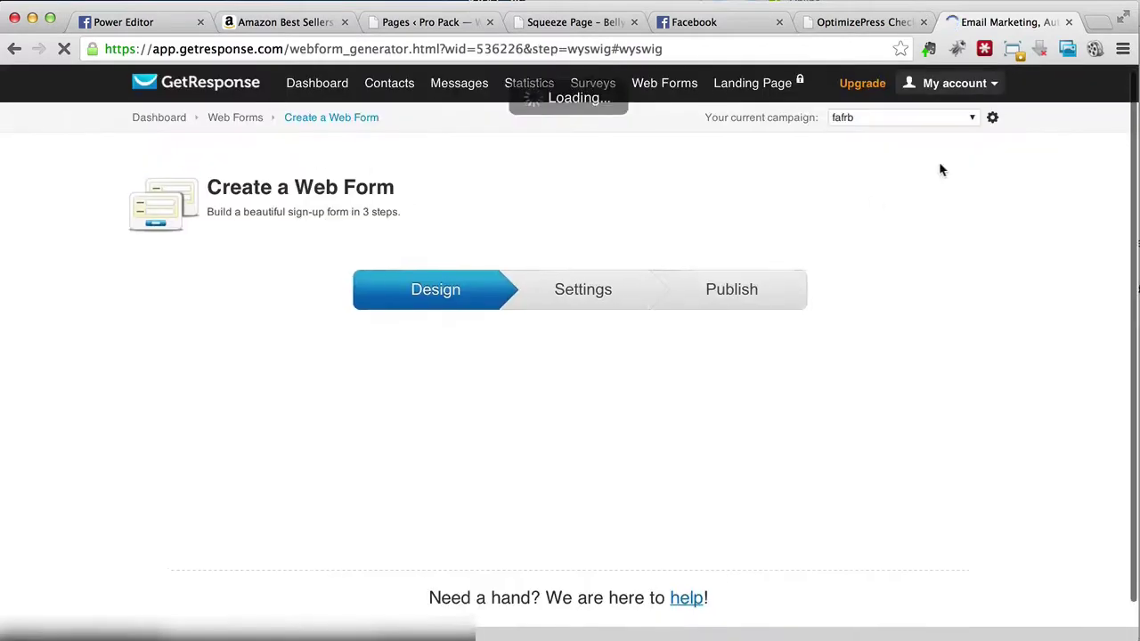
# Step: Select the Custom Thank-you page option so subscribers go to a custom URL
pyautogui.scroll(-5, 872, 355)
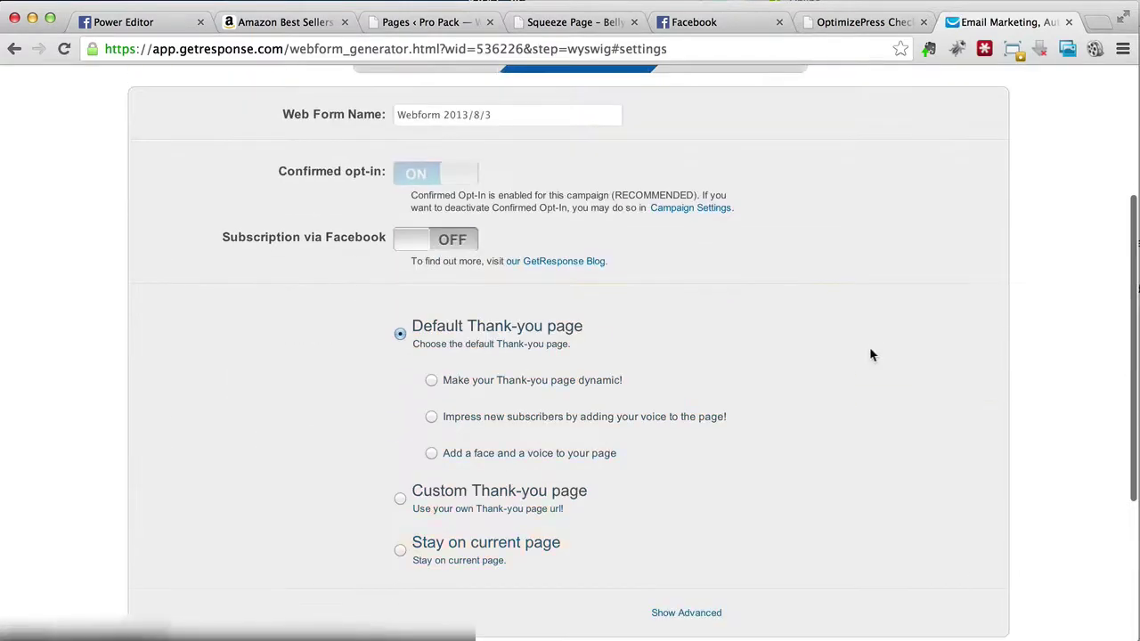
pyautogui.scroll(-3, 638, 240)
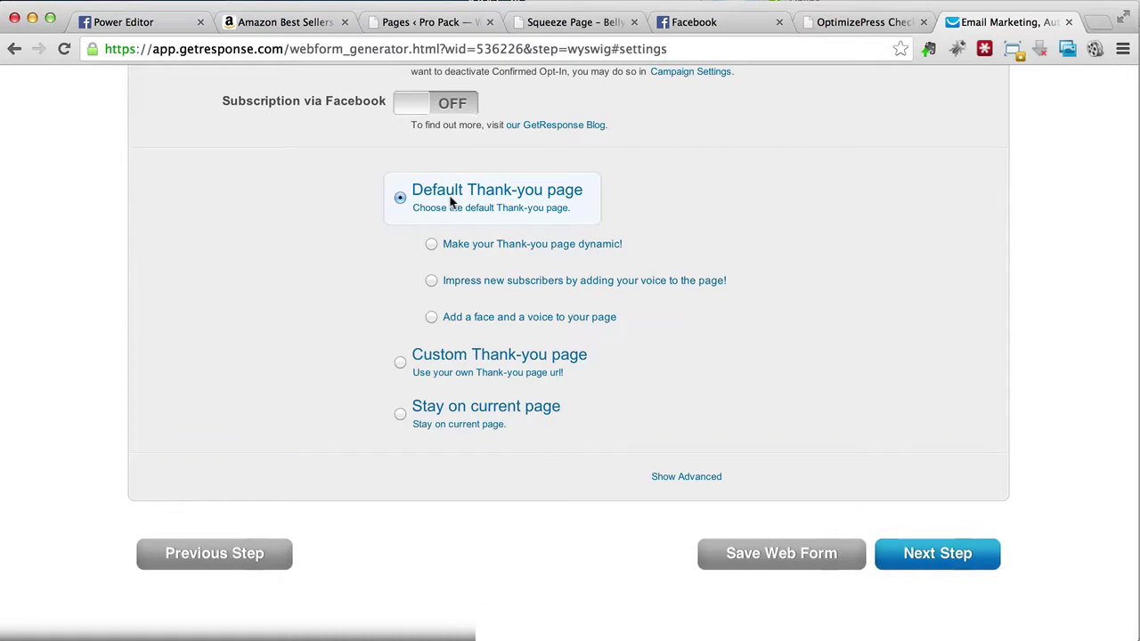
pyautogui.click(401, 362)
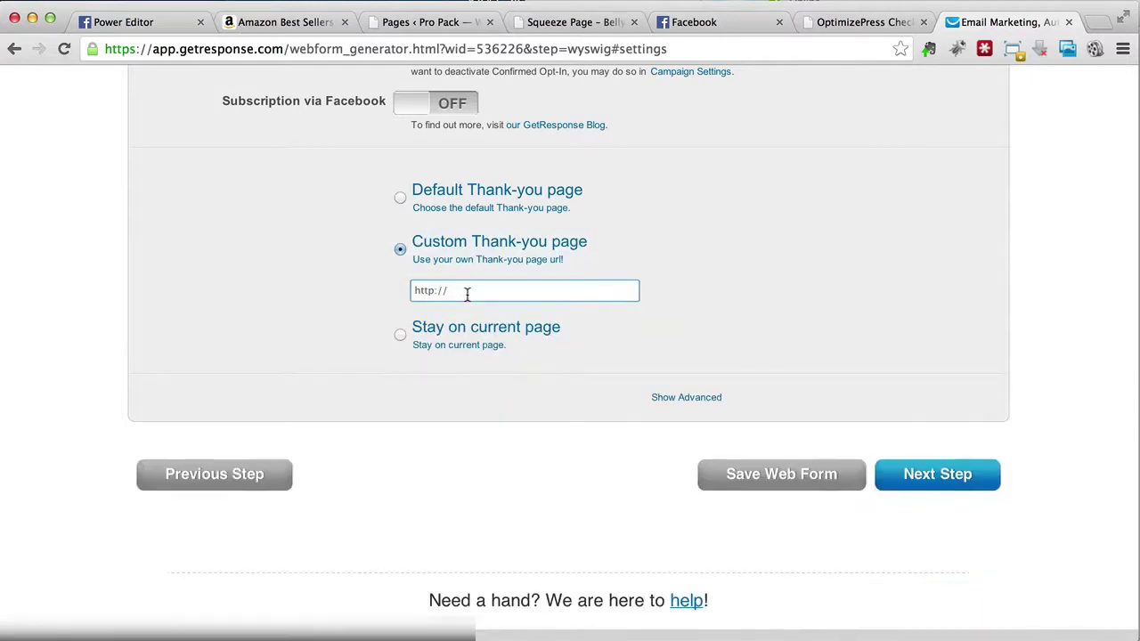
pyautogui.click(454, 204)
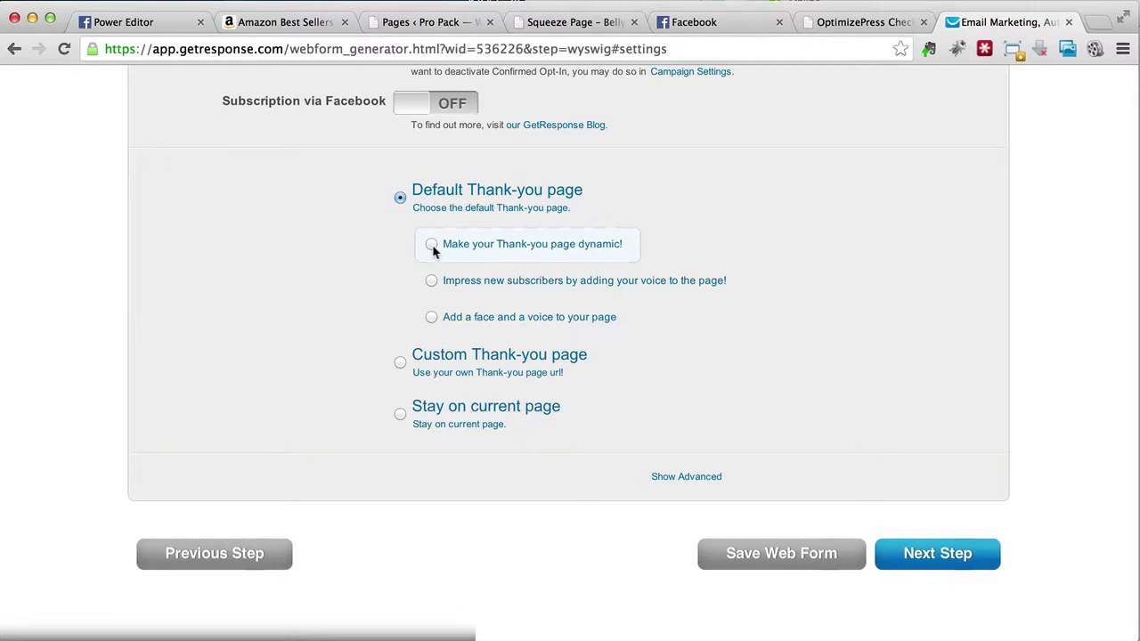
pyautogui.click(455, 361)
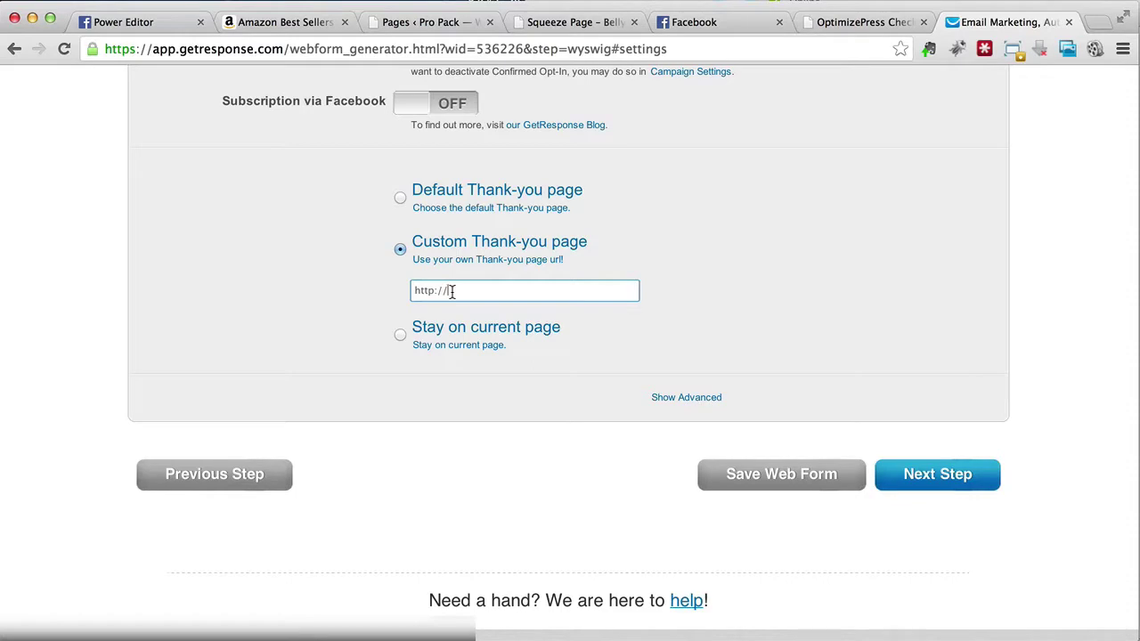
pyautogui.write('google.com/')
pyautogui.click(833, 489)
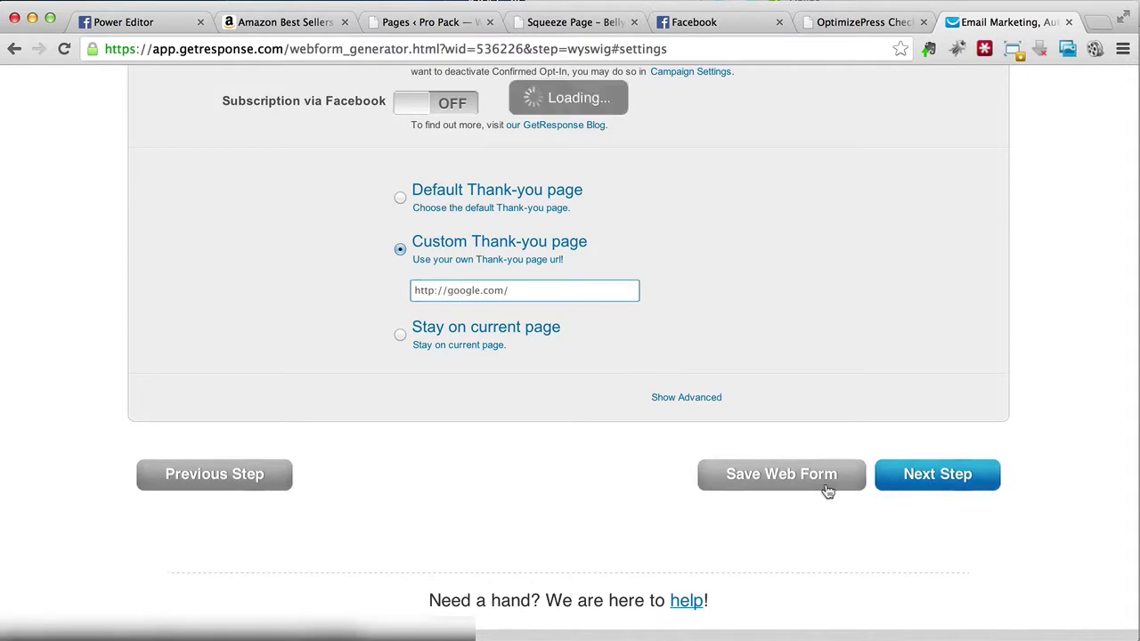
# Step: Reveal the web form's full HTML code on the publishing step and copy it to the clipboard
pyautogui.click(901, 477)
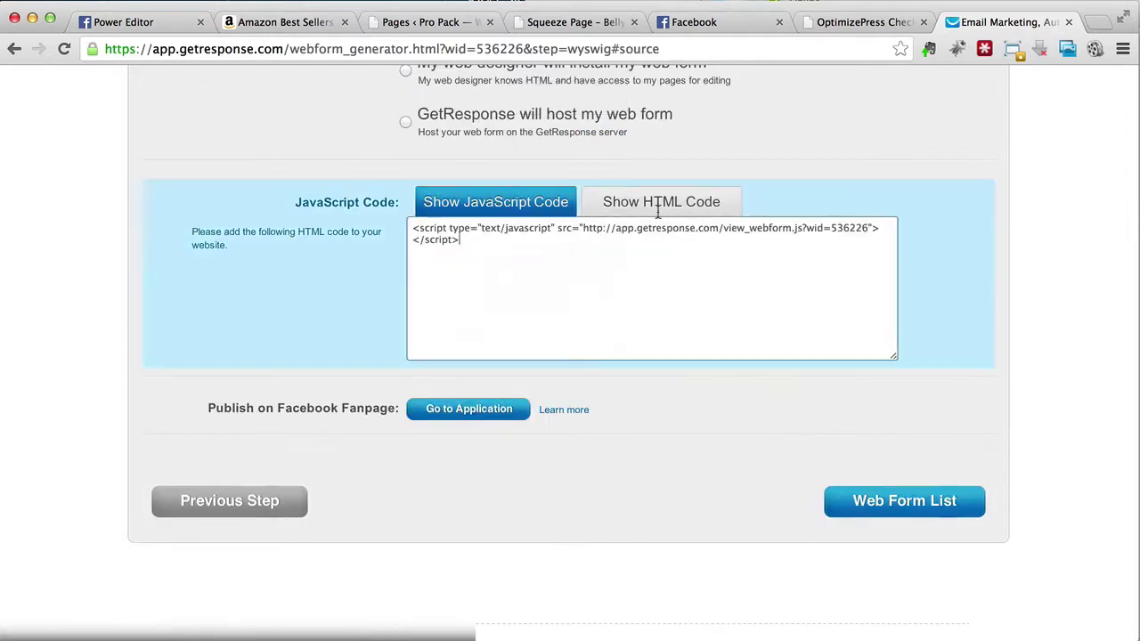
pyautogui.click(661, 210)
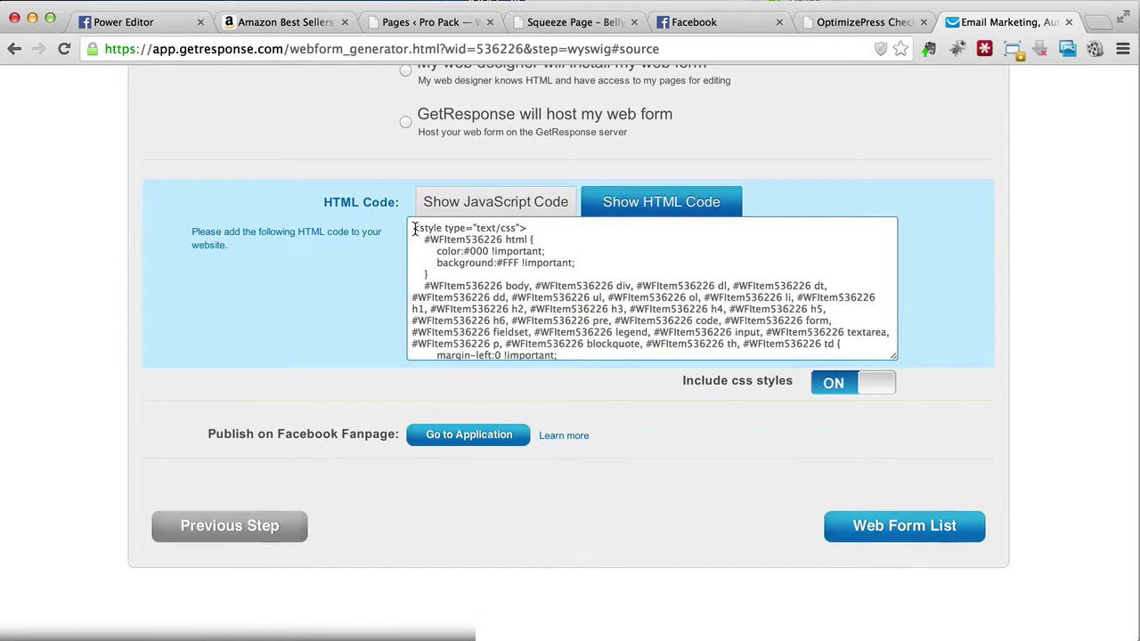
pyautogui.moveTo(412, 230); pyautogui.dragTo(616, 564)
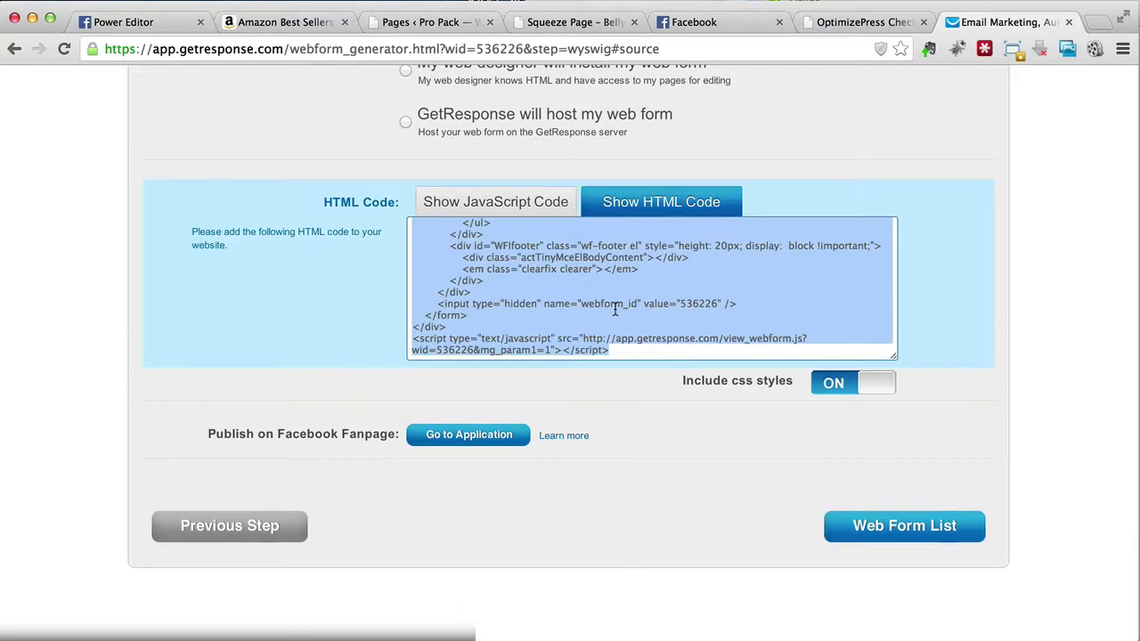
pyautogui.rightClick(615, 309)
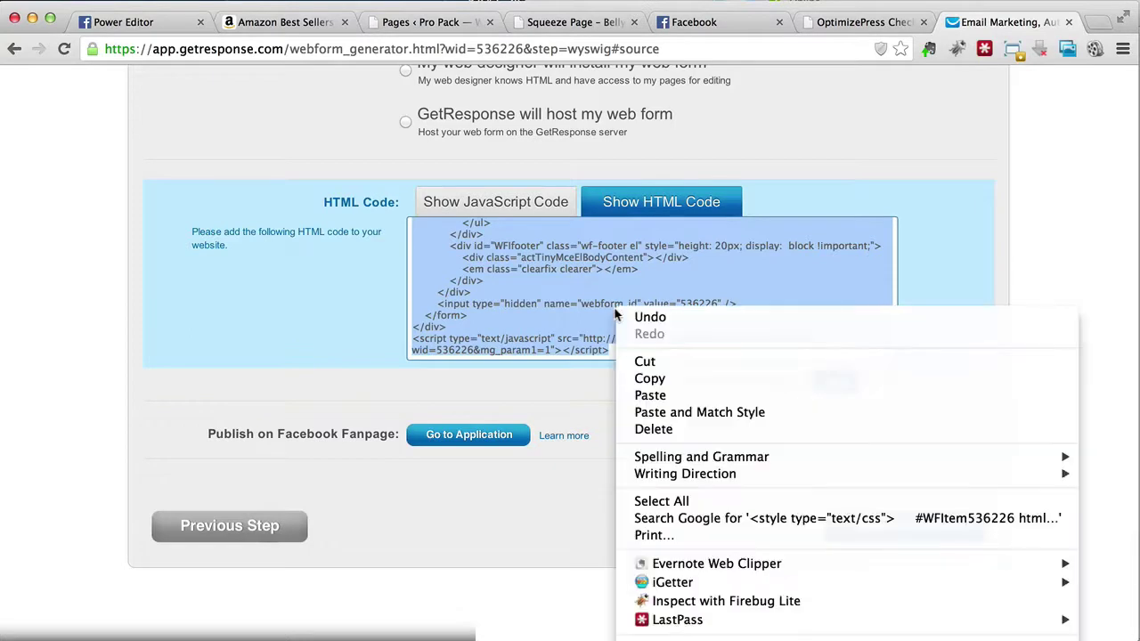
pyautogui.click(664, 379)
pyautogui.click(855, 22)
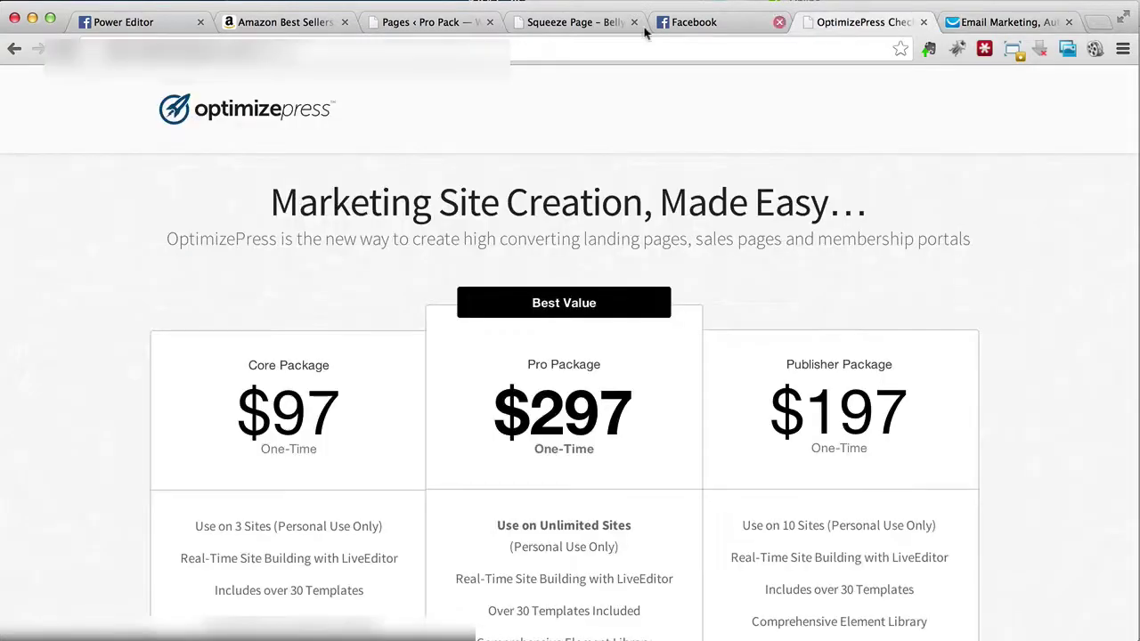
# Step: Glance at the live squeeze page, then settle the opt-in integration type on Custom Form
pyautogui.click(576, 25)
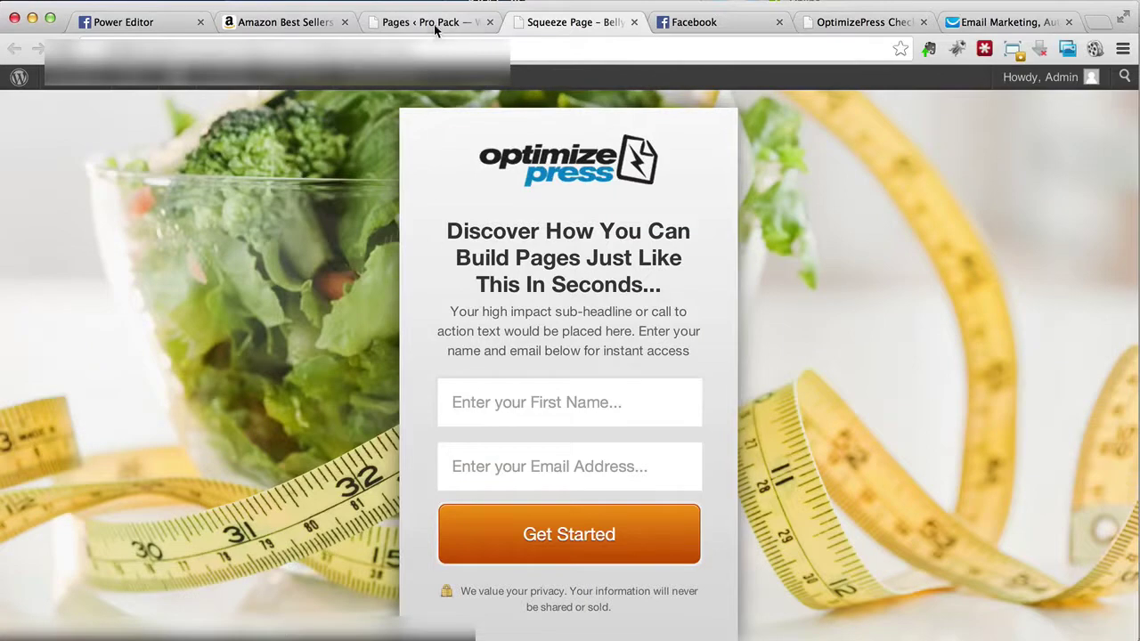
pyautogui.click(434, 23)
pyautogui.rightClick(481, 285)
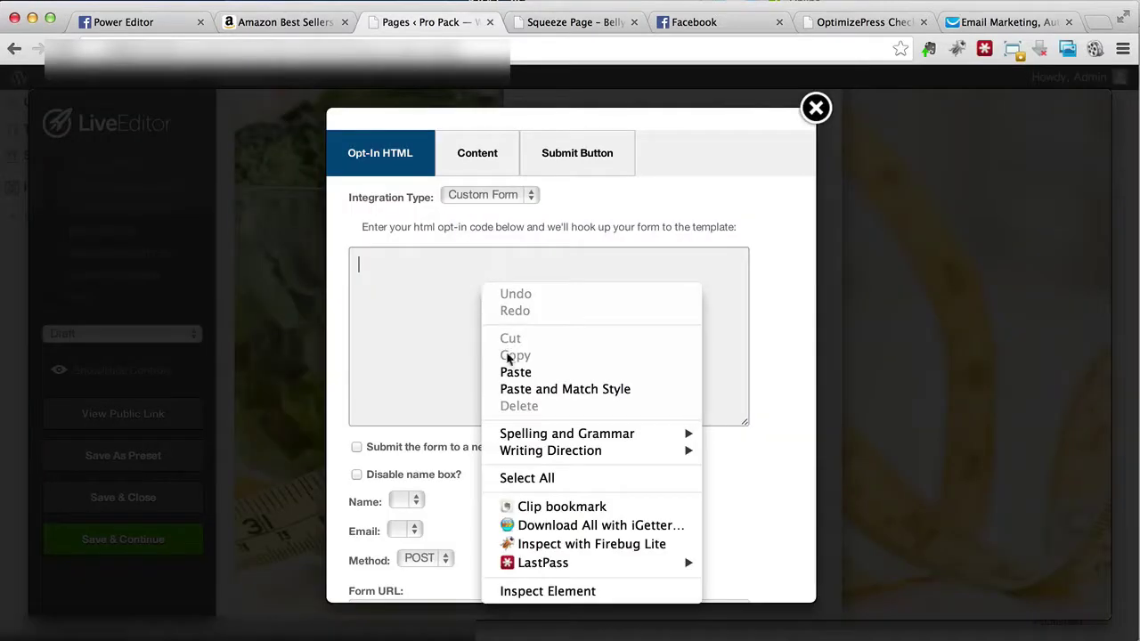
pyautogui.click(477, 201)
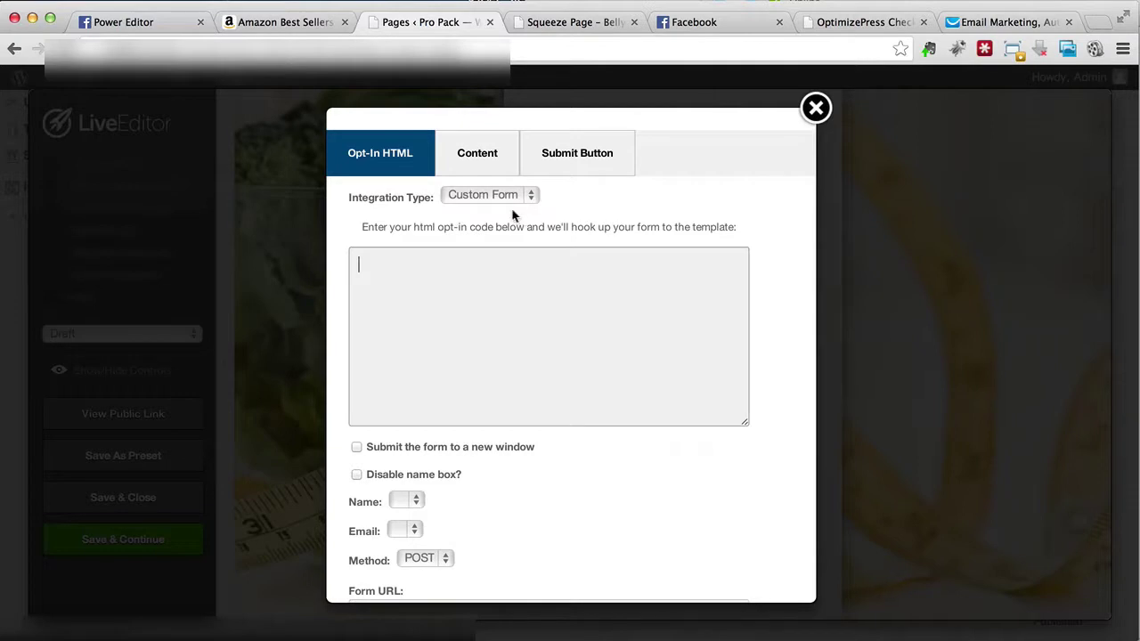
pyautogui.click(515, 198)
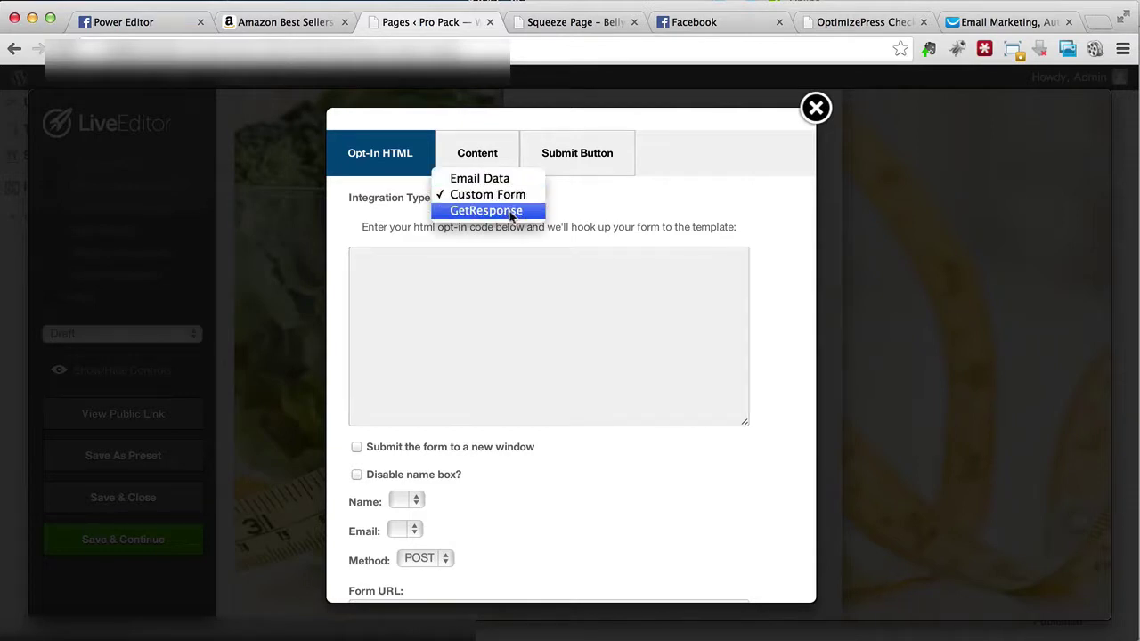
pyautogui.click(497, 210)
pyautogui.click(492, 217)
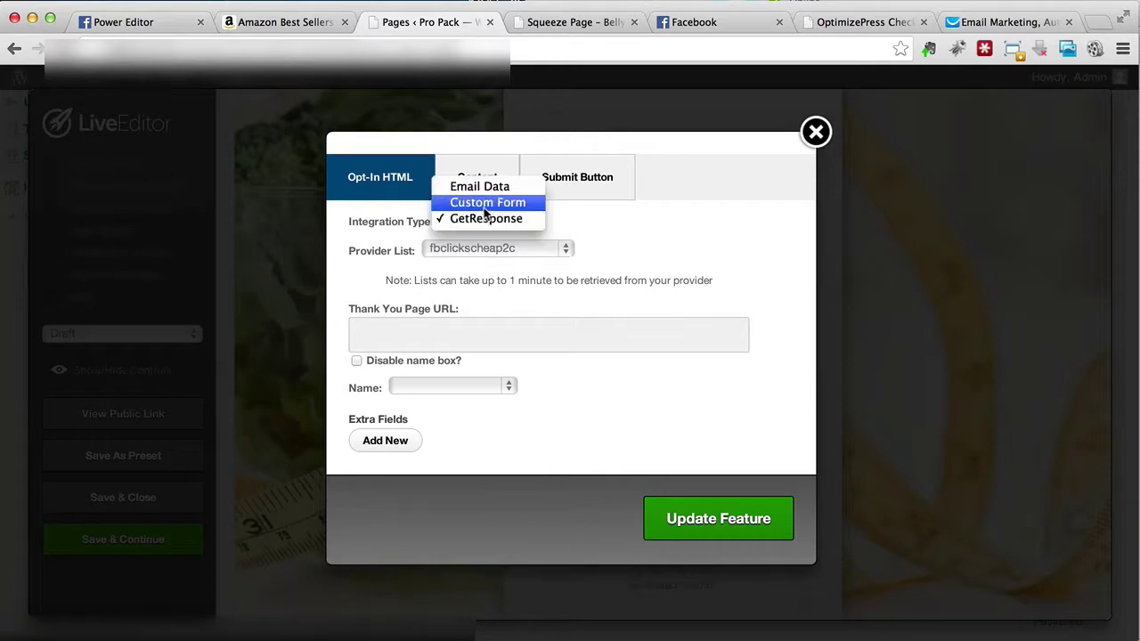
pyautogui.click(486, 205)
# Step: Paste the GetResponse form code into the opt-in box and enable submitting to a new window
pyautogui.click(473, 365)
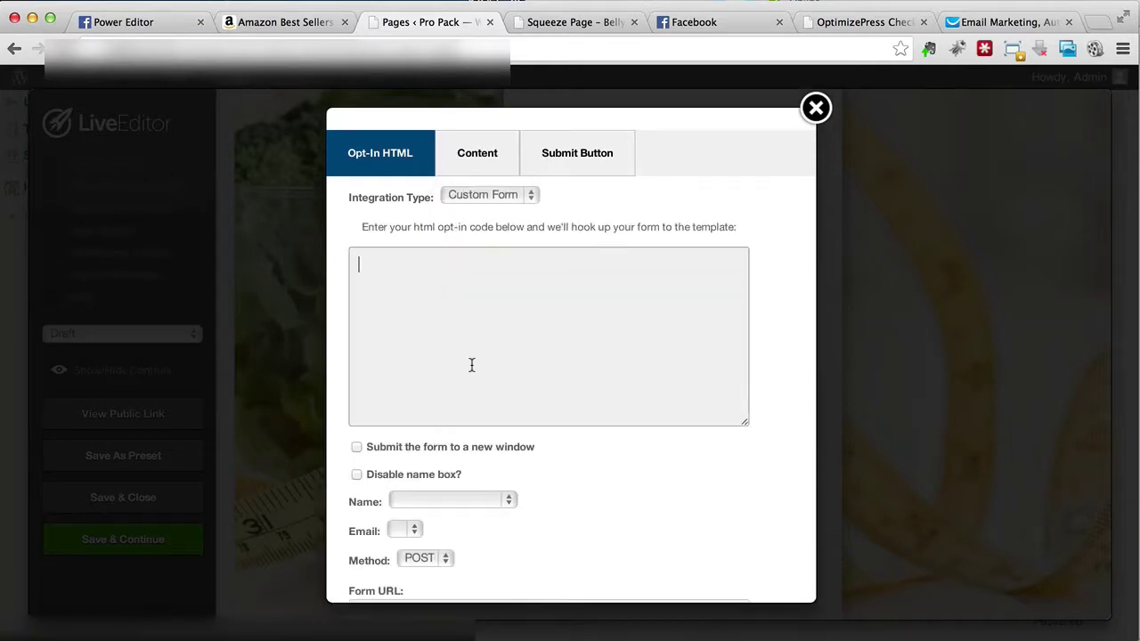
pyautogui.rightClick(473, 365)
pyautogui.click(499, 452)
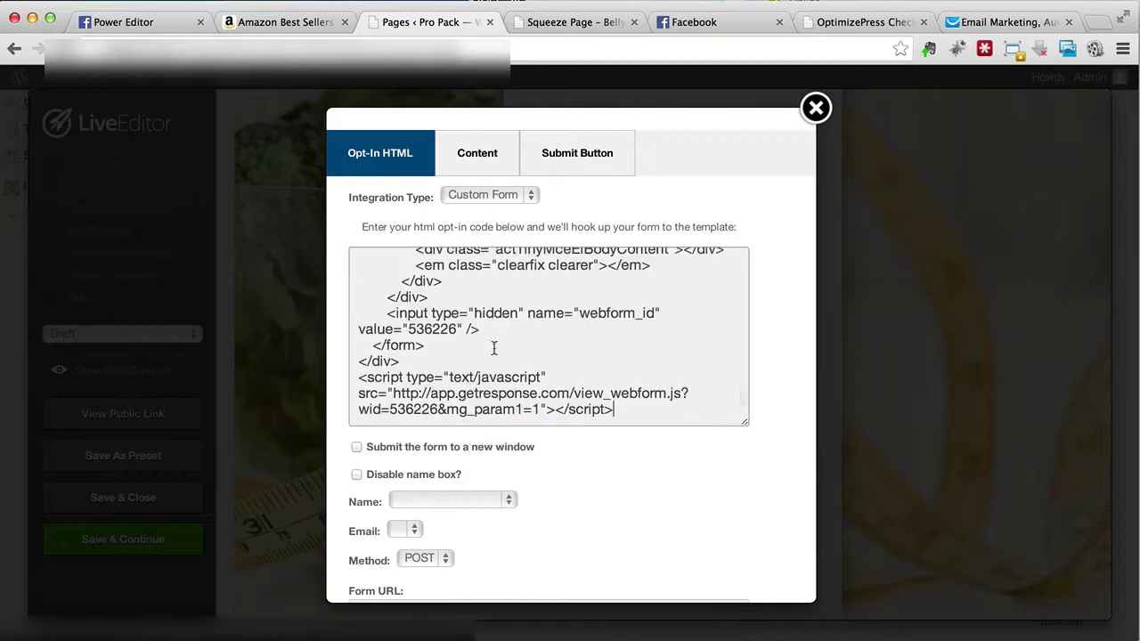
pyautogui.scroll(-3, 492, 326)
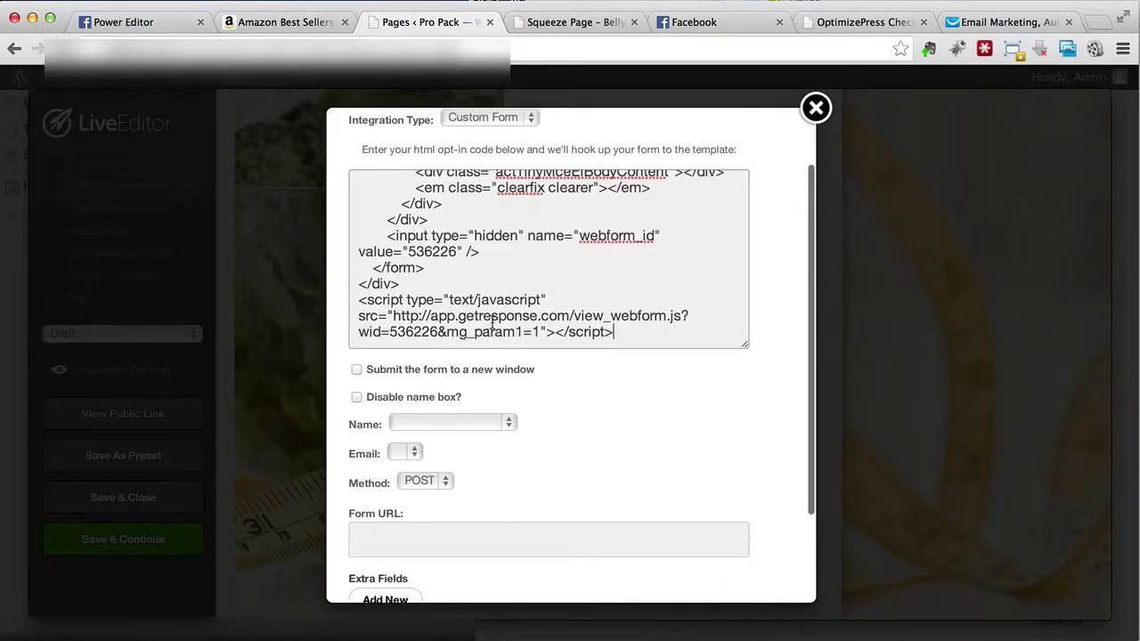
pyautogui.click(408, 360)
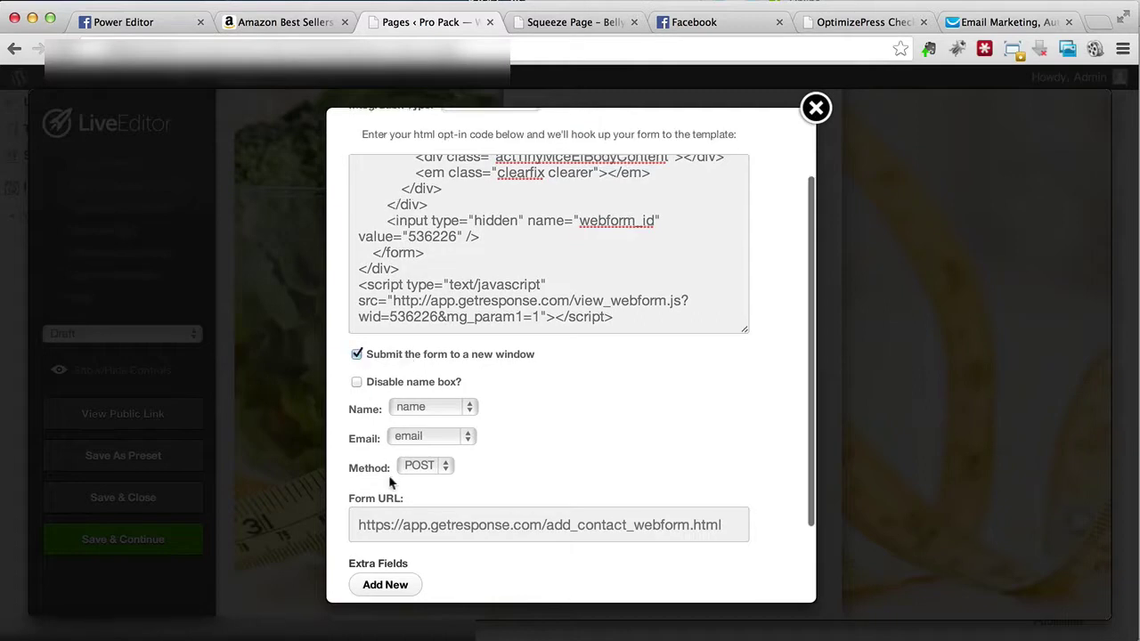
pyautogui.scroll(-3, 389, 481)
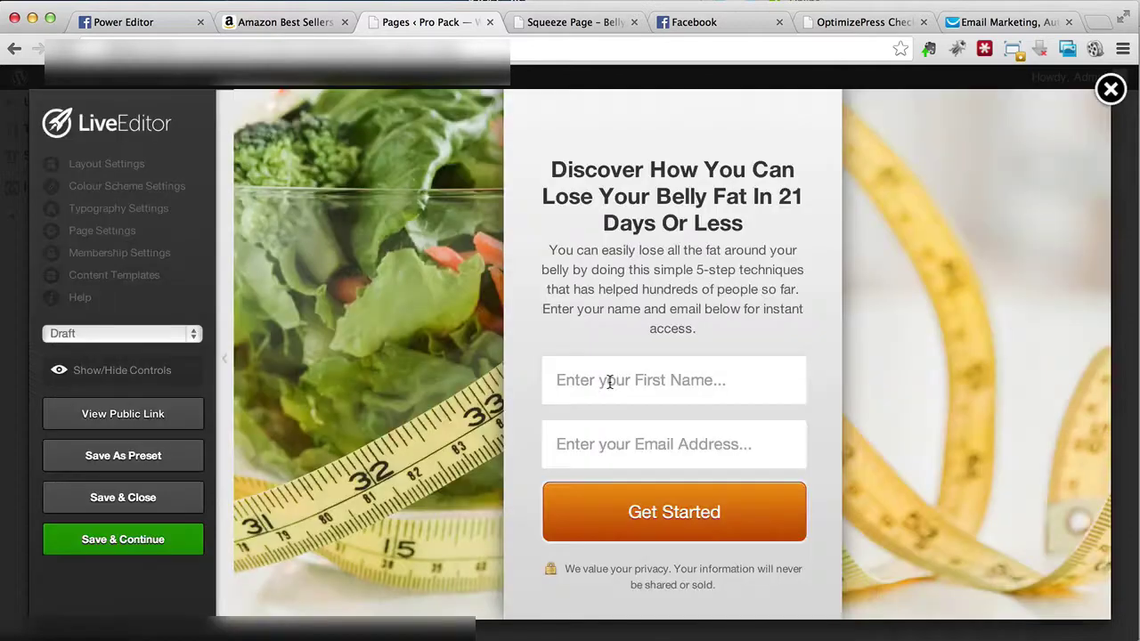
# Step: Save the squeeze page changes and check the live page
pyautogui.click(123, 545)
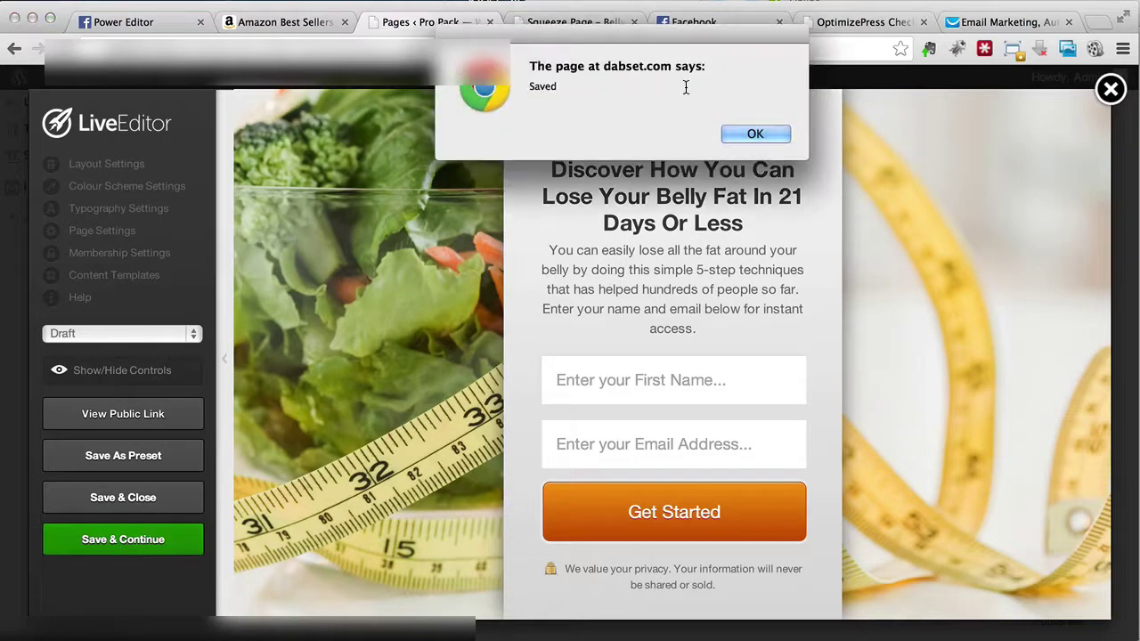
pyautogui.click(740, 132)
pyautogui.click(570, 34)
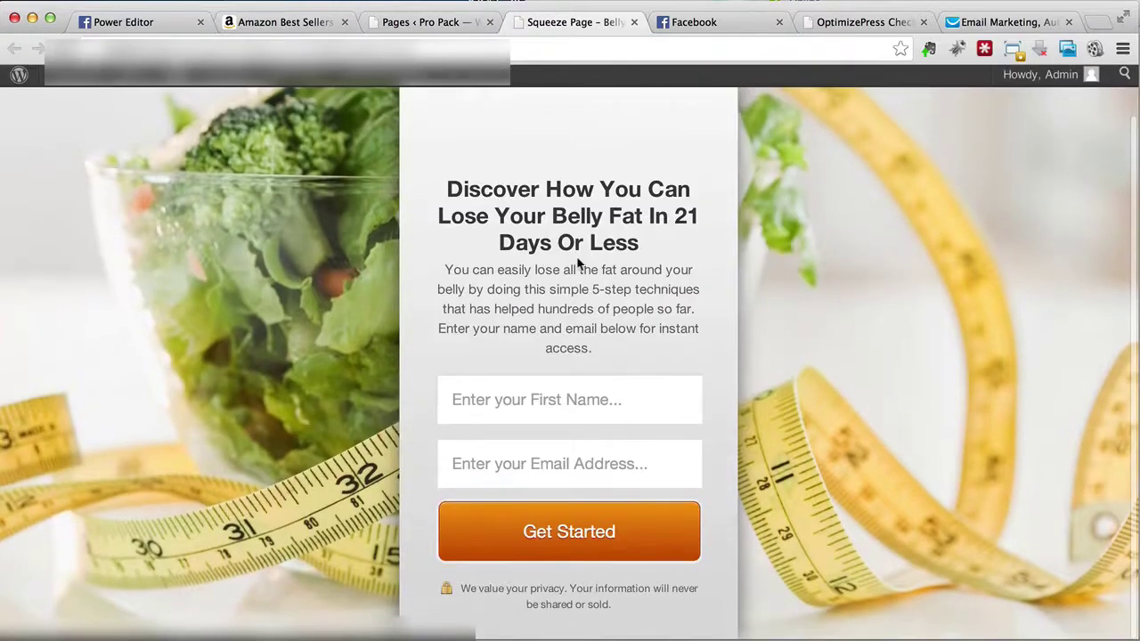
pyautogui.scroll(2, 580, 255)
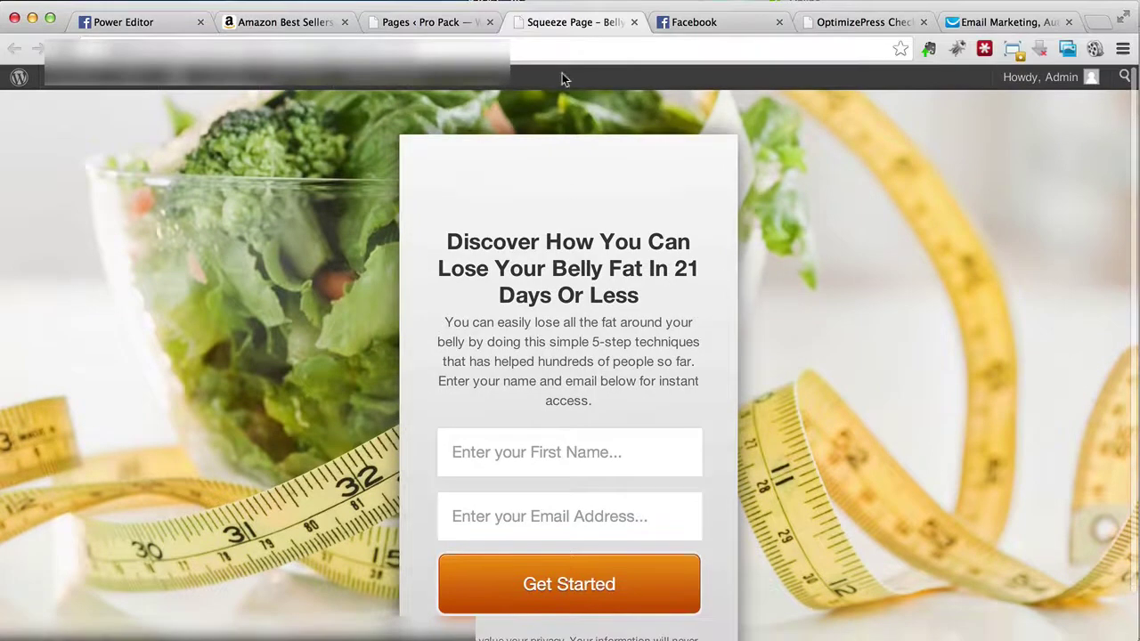
pyautogui.click(449, 22)
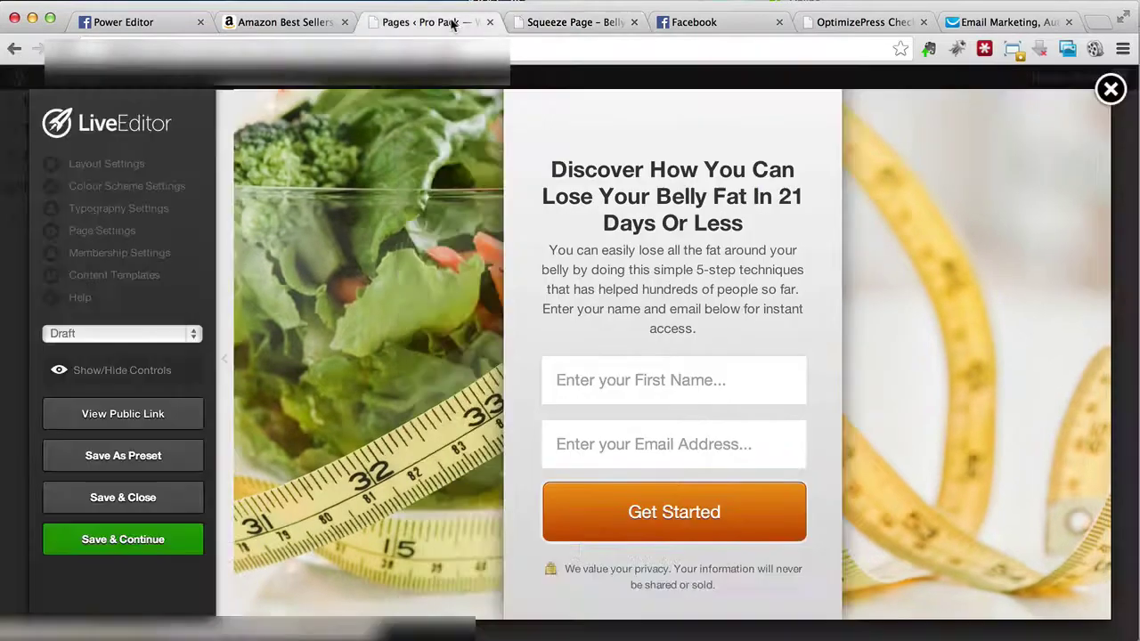
# Step: Set the page status to Publish and save the page again
pyautogui.click(174, 336)
pyautogui.click(155, 349)
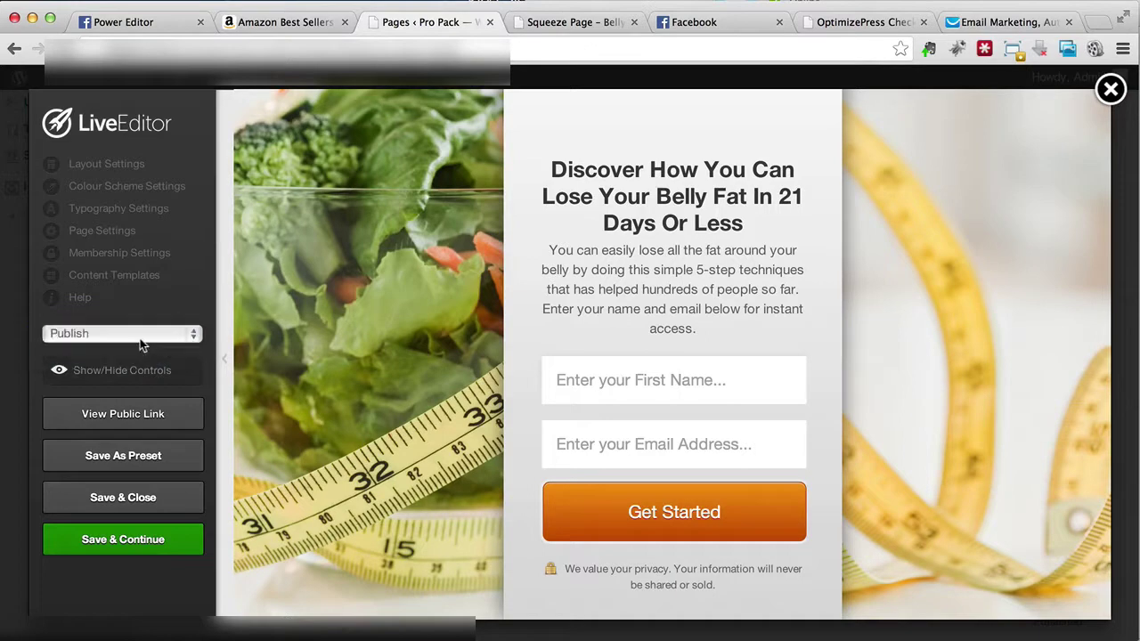
pyautogui.click(87, 543)
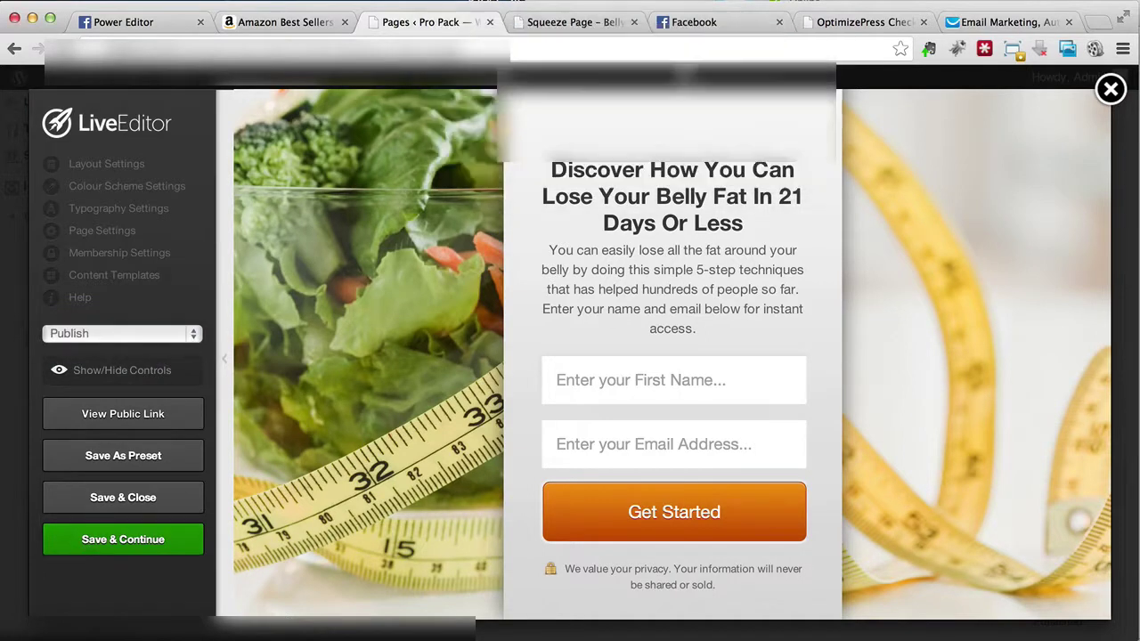
pyautogui.click(634, 22)
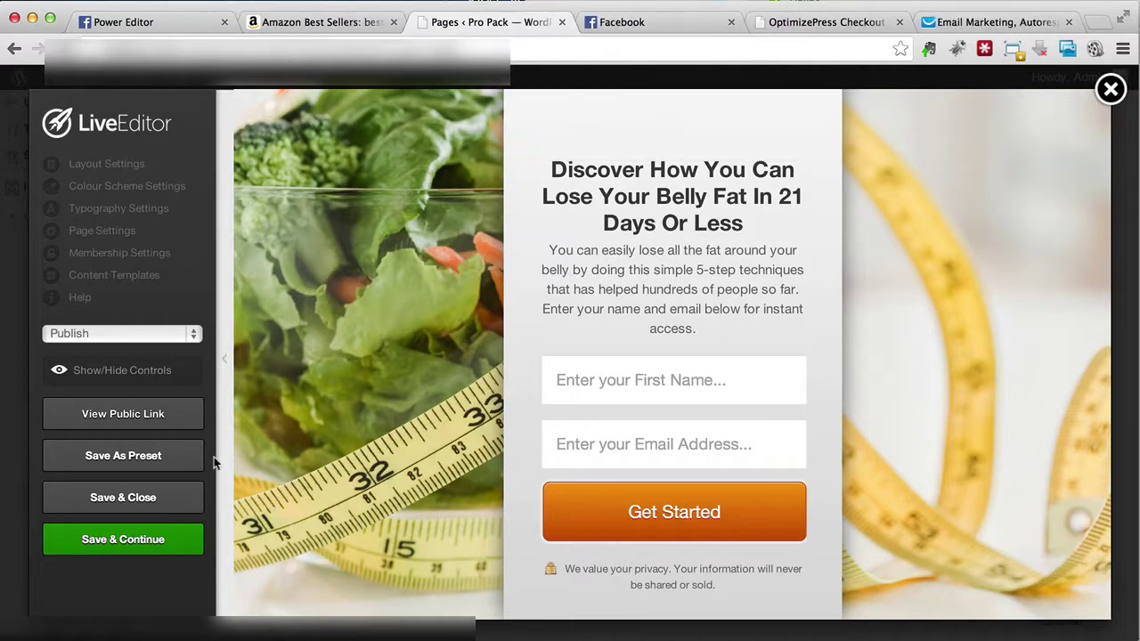
# Step: Open the public page link in a new tab, then exit the LiveEditor to the pages list
pyautogui.rightClick(153, 418)
pyautogui.click(178, 419)
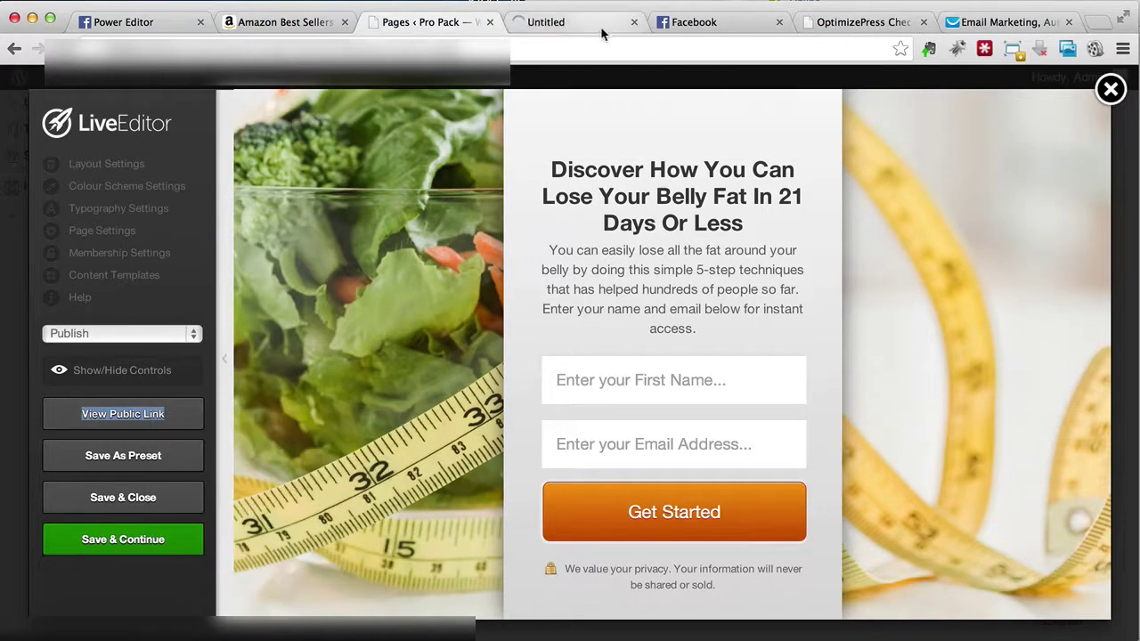
pyautogui.click(602, 29)
pyautogui.click(439, 23)
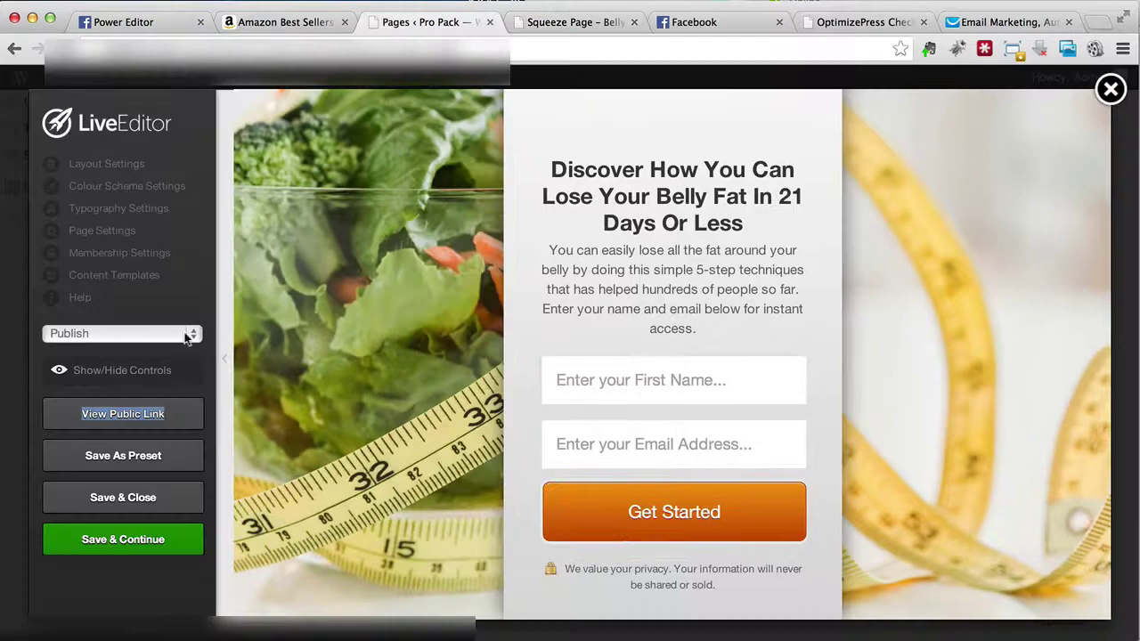
pyautogui.click(60, 49)
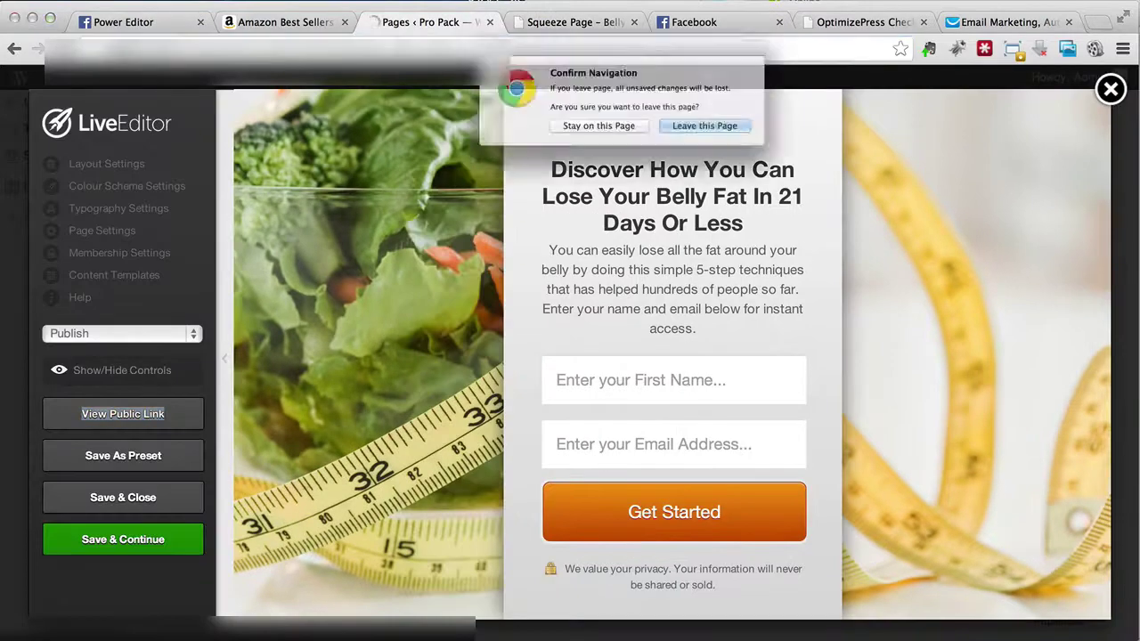
pyautogui.click(686, 144)
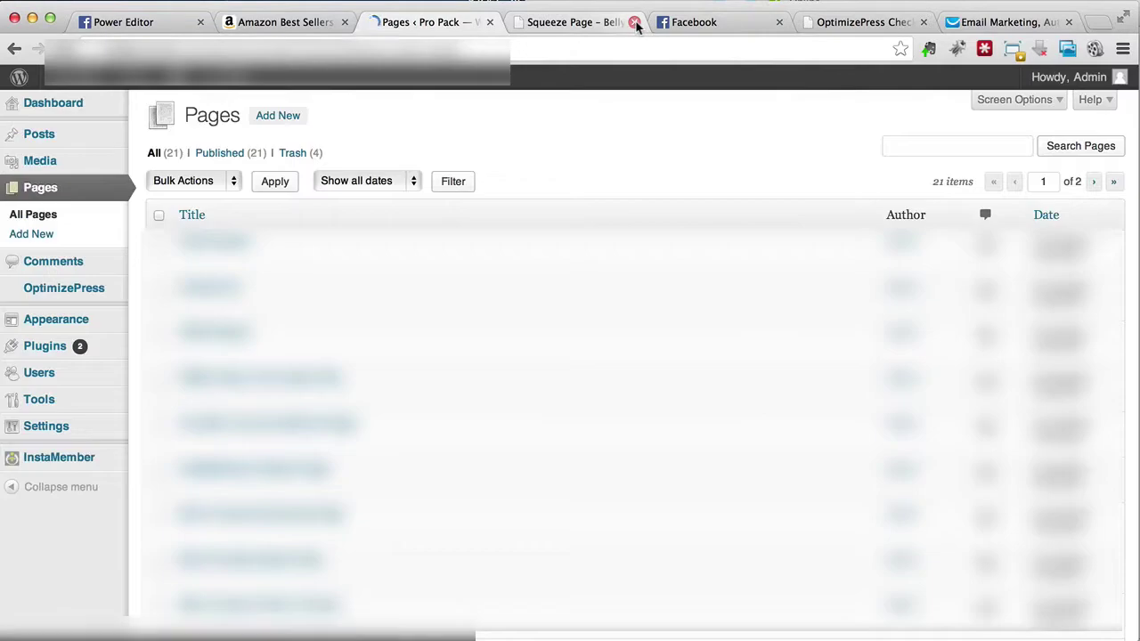
pyautogui.click(633, 23)
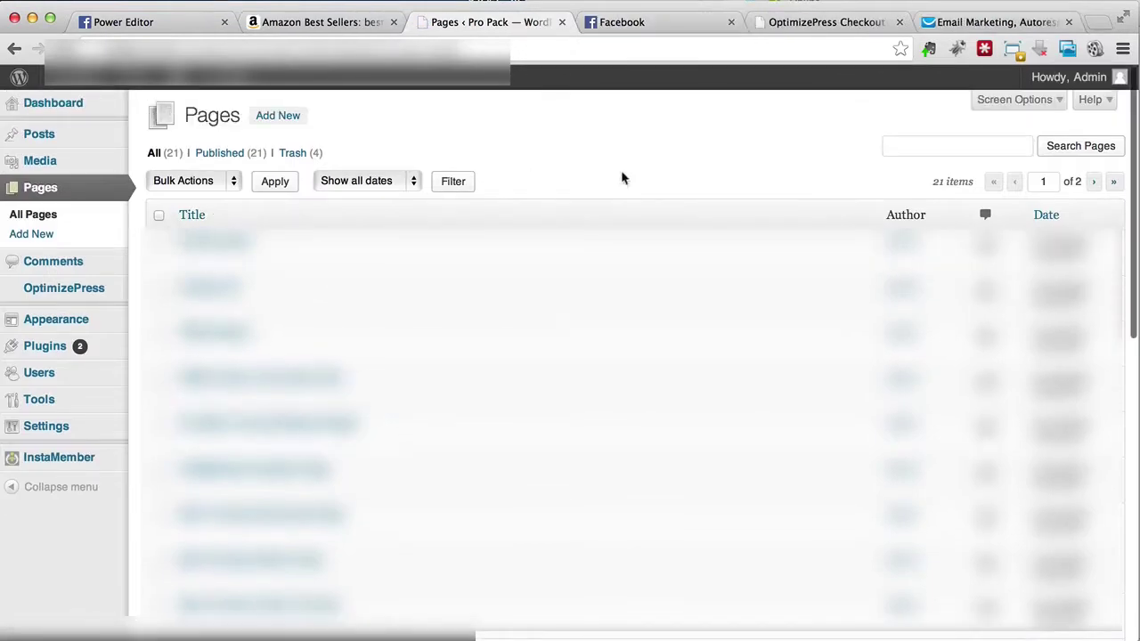
# Step: Search pages for 'be', view the Squeeze Page – Belly Fat live, and copy its URL
pyautogui.click(959, 145)
pyautogui.write('belly fat')
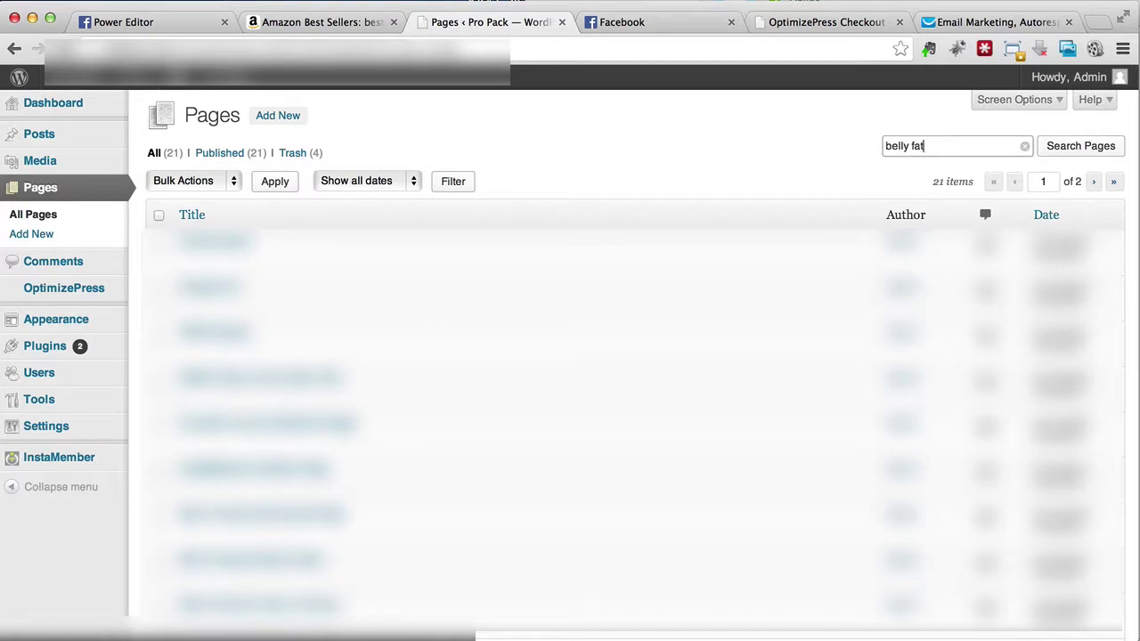
pyautogui.click(1046, 148)
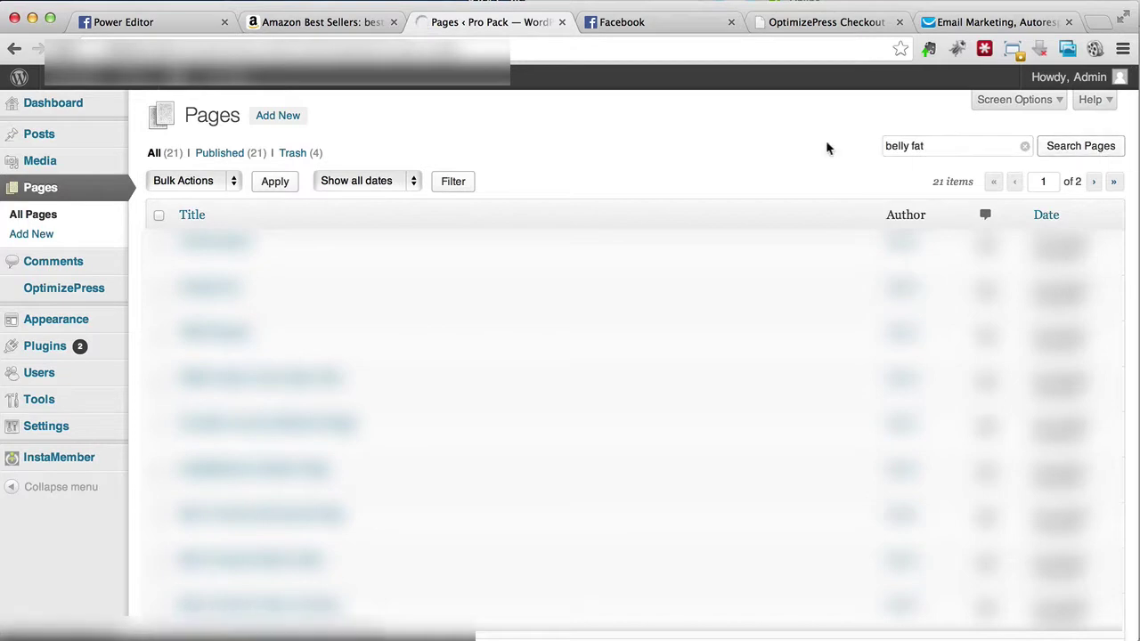
pyautogui.click(311, 260)
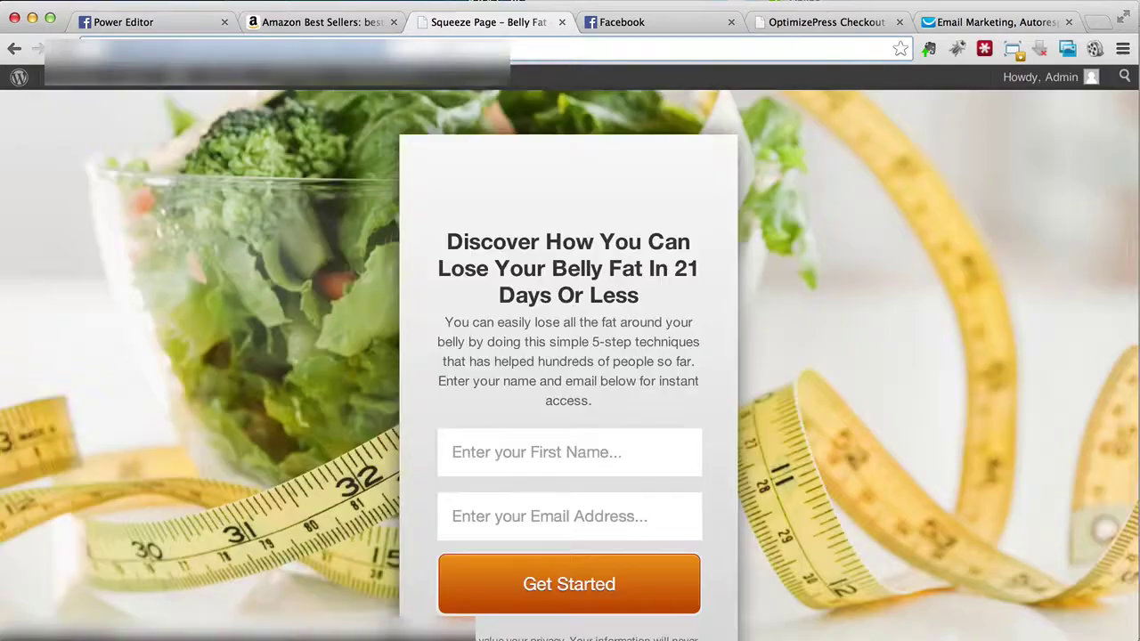
pyautogui.rightClick(445, 51)
pyautogui.click(499, 86)
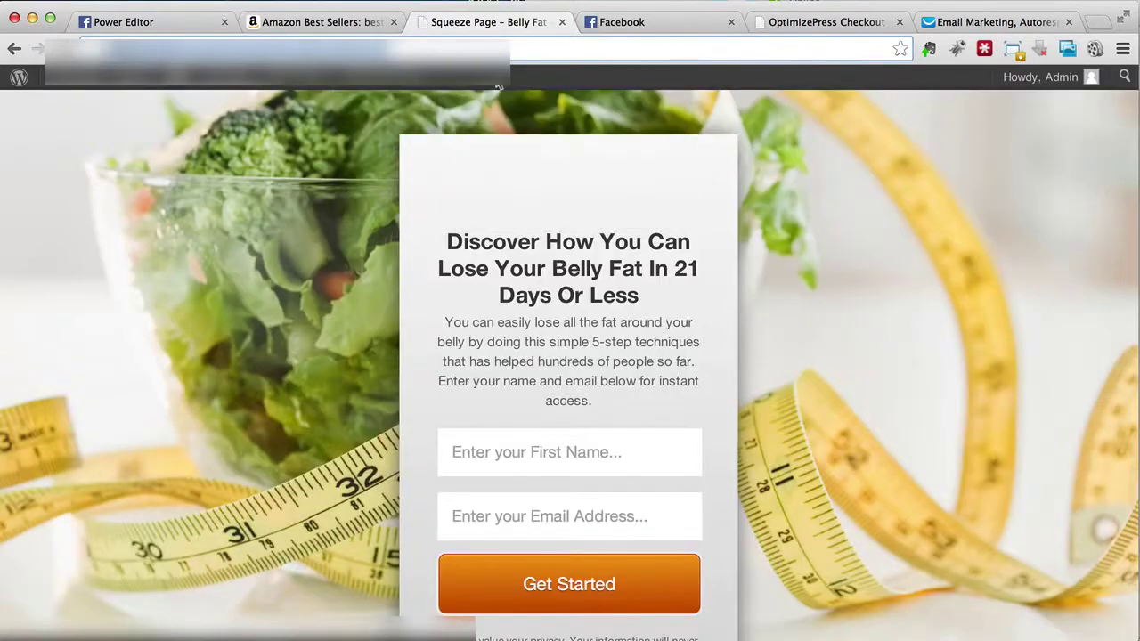
pyautogui.click(617, 26)
# Step: Search Facebook for 'iframe' and begin adding the Static HTML: iframe tabs app to a page
pyautogui.click(477, 84)
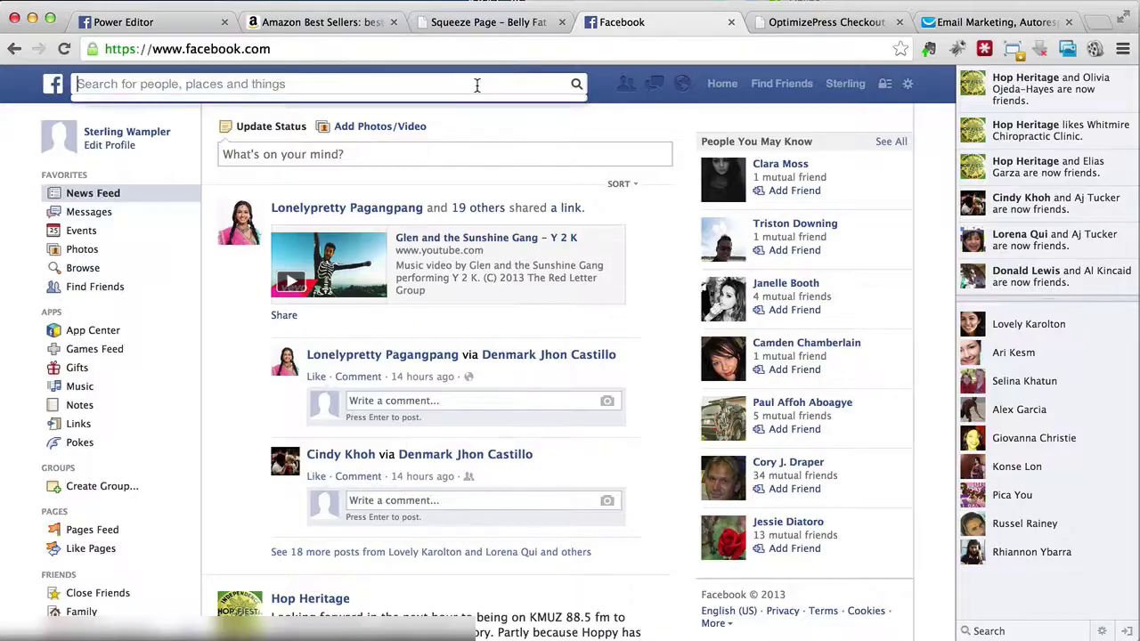
pyautogui.write('iframe')
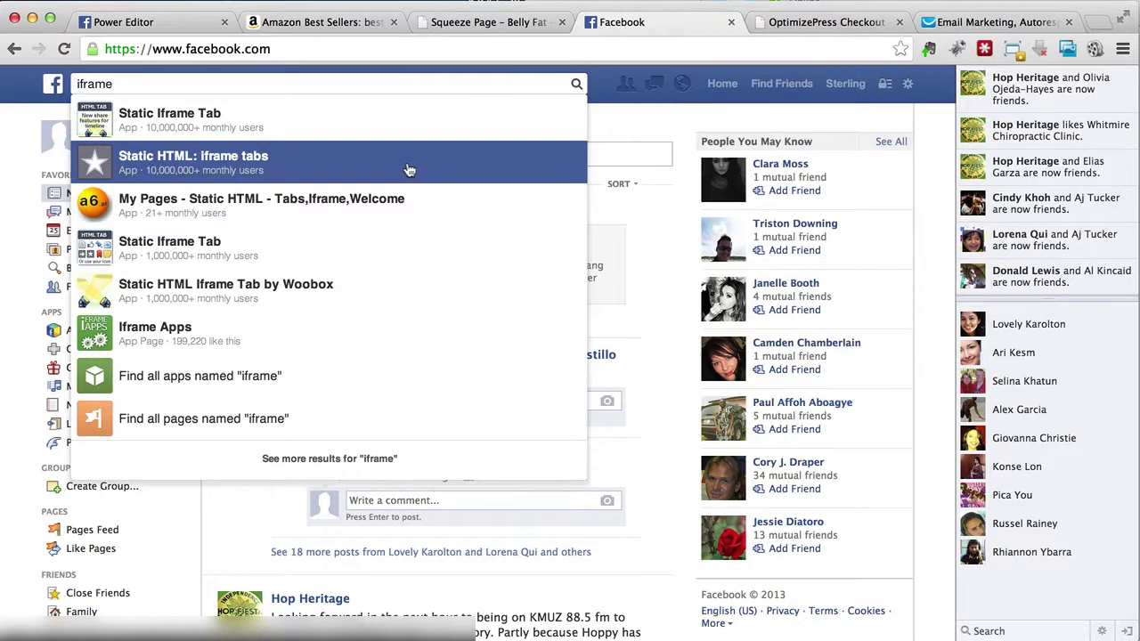
pyautogui.click(408, 170)
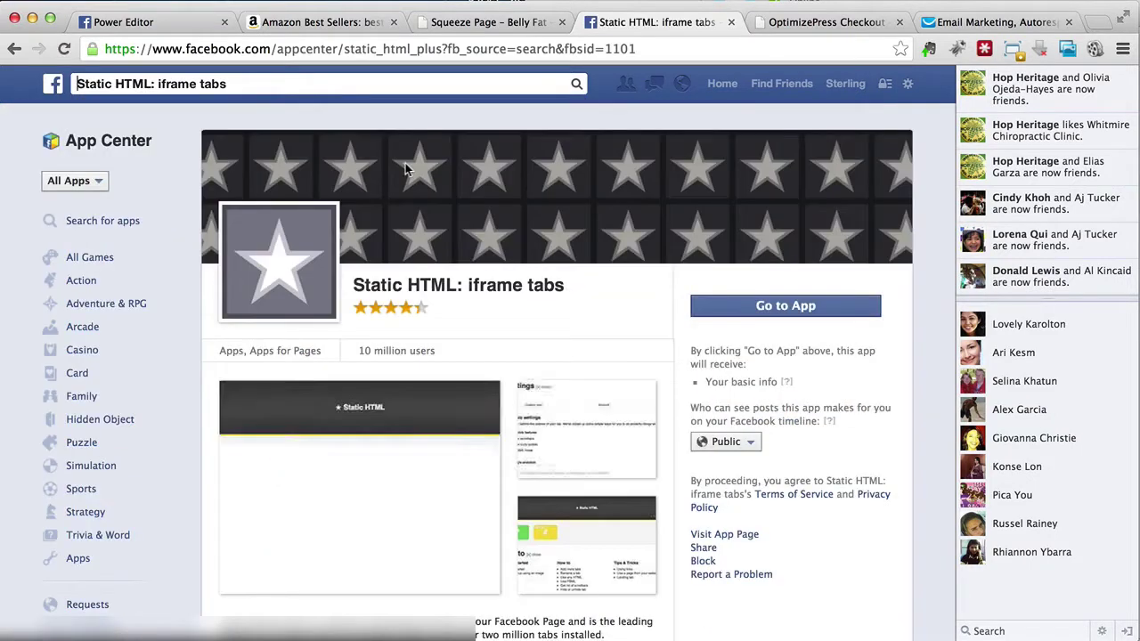
pyautogui.click(757, 305)
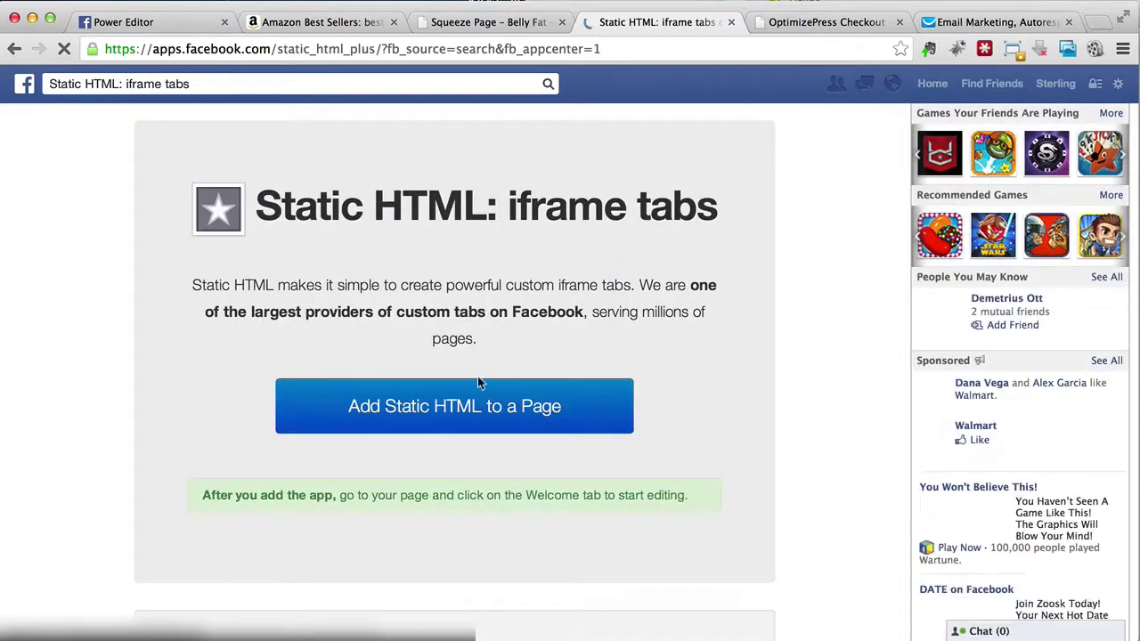
pyautogui.click(452, 422)
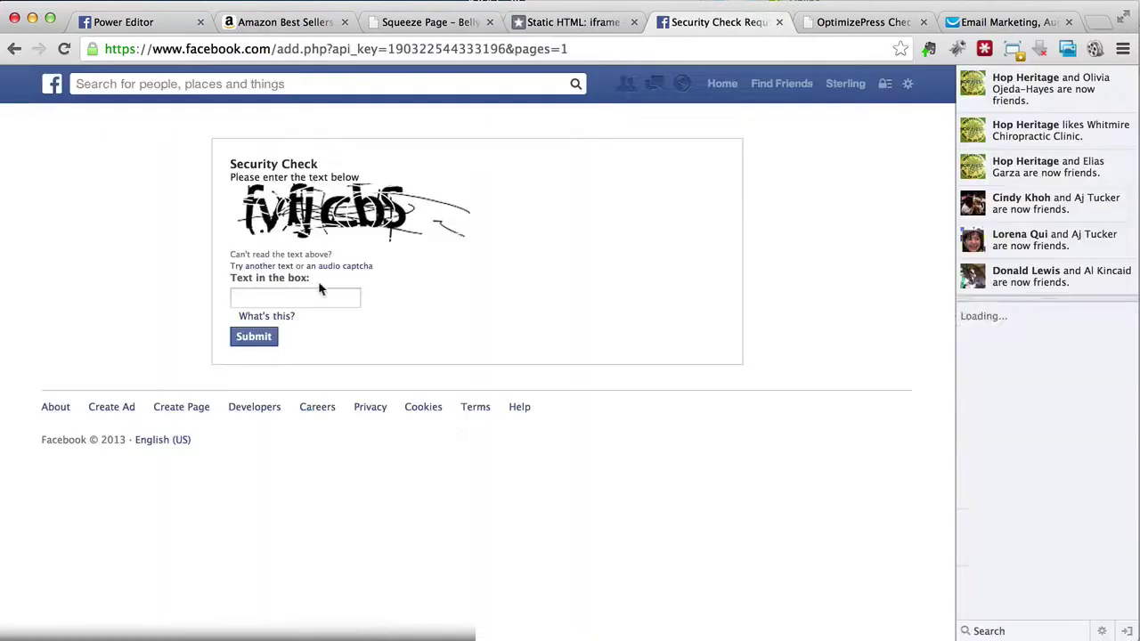
# Step: Enter the security check text and submit it to add the app to the page
pyautogui.click(319, 292)
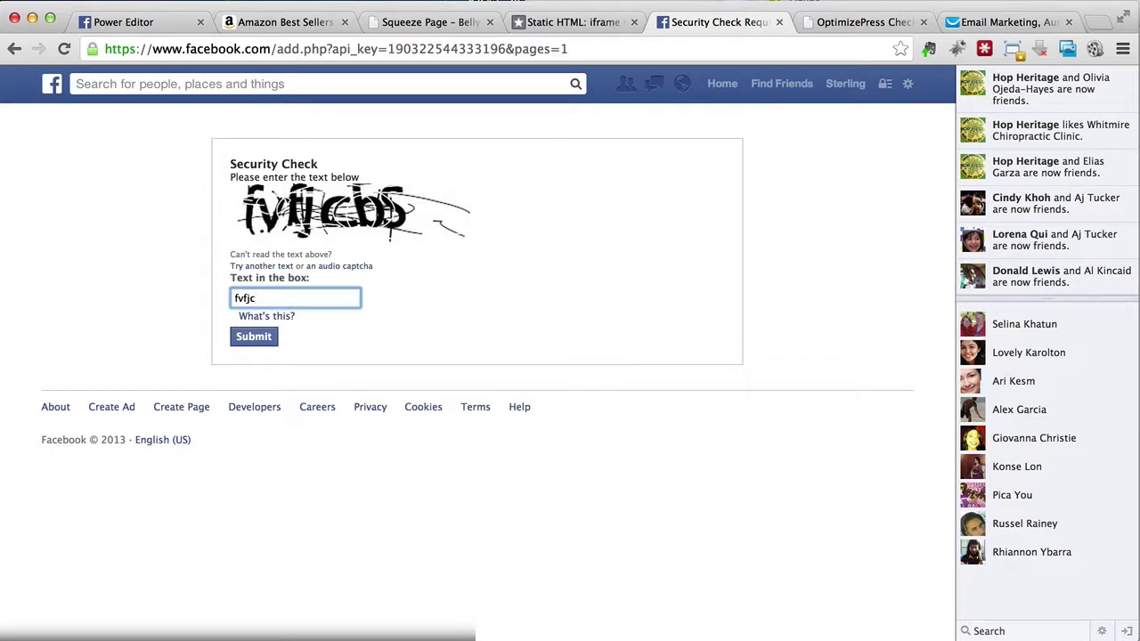
pyautogui.write('fvfjcbs')
pyautogui.click(275, 342)
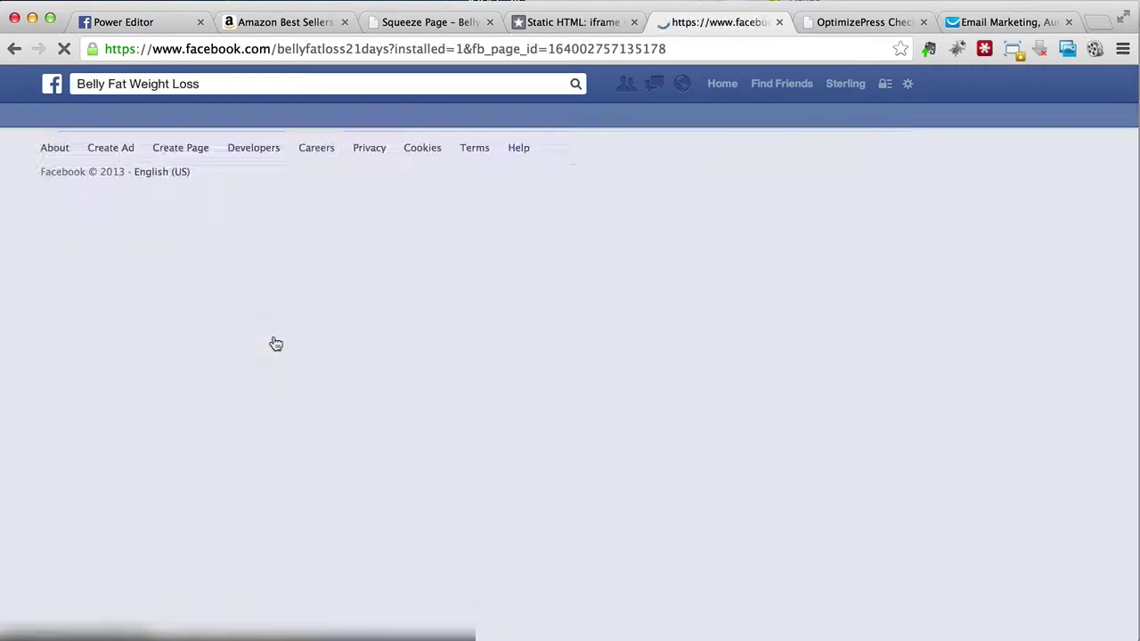
# Step: Skip the profile picture prompt and open the Belly Fat Weight Loss page's Welcome tab
pyautogui.scroll(-3, 454, 285)
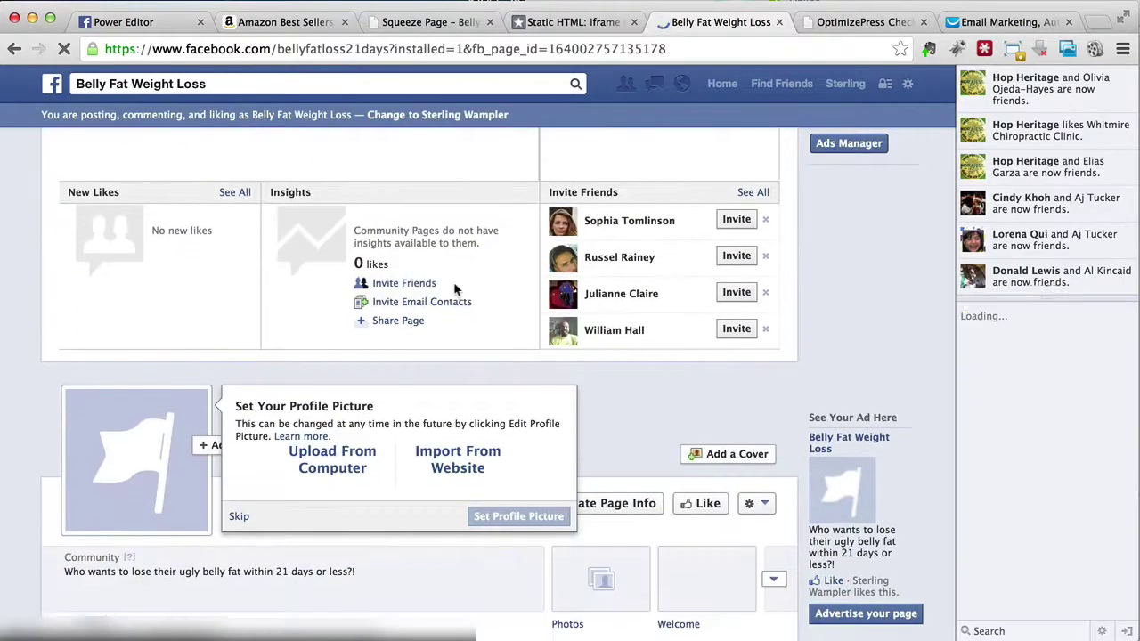
pyautogui.click(238, 516)
pyautogui.scroll(-1, 482, 486)
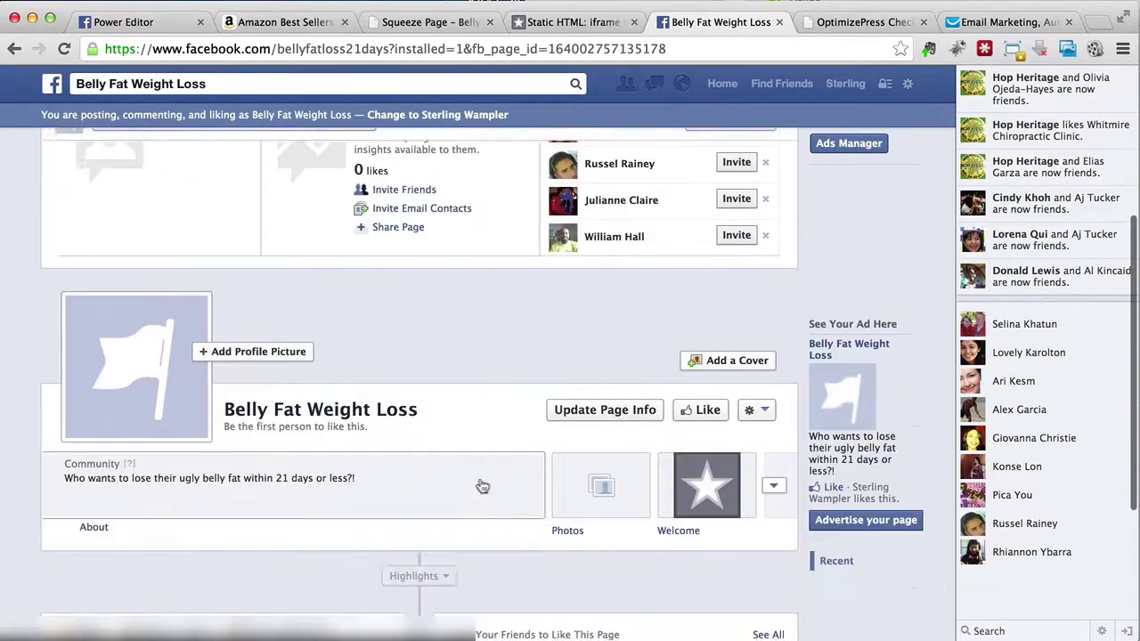
pyautogui.click(708, 486)
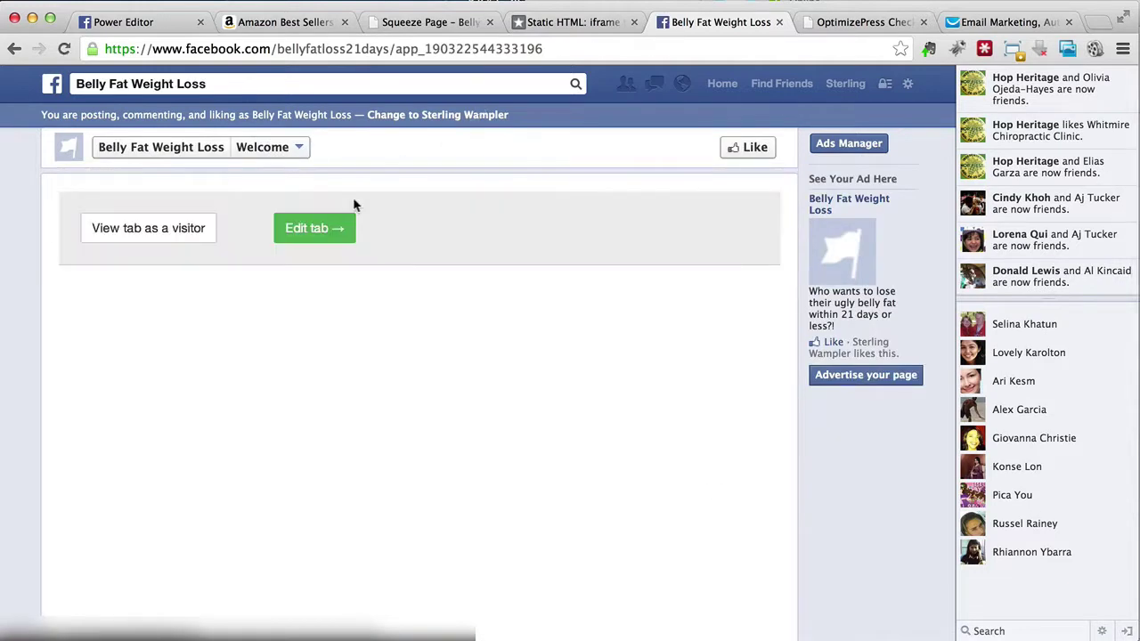
# Step: Switch the Welcome tab's content to the free Website app and focus the 'Url of external page' field
pyautogui.click(303, 228)
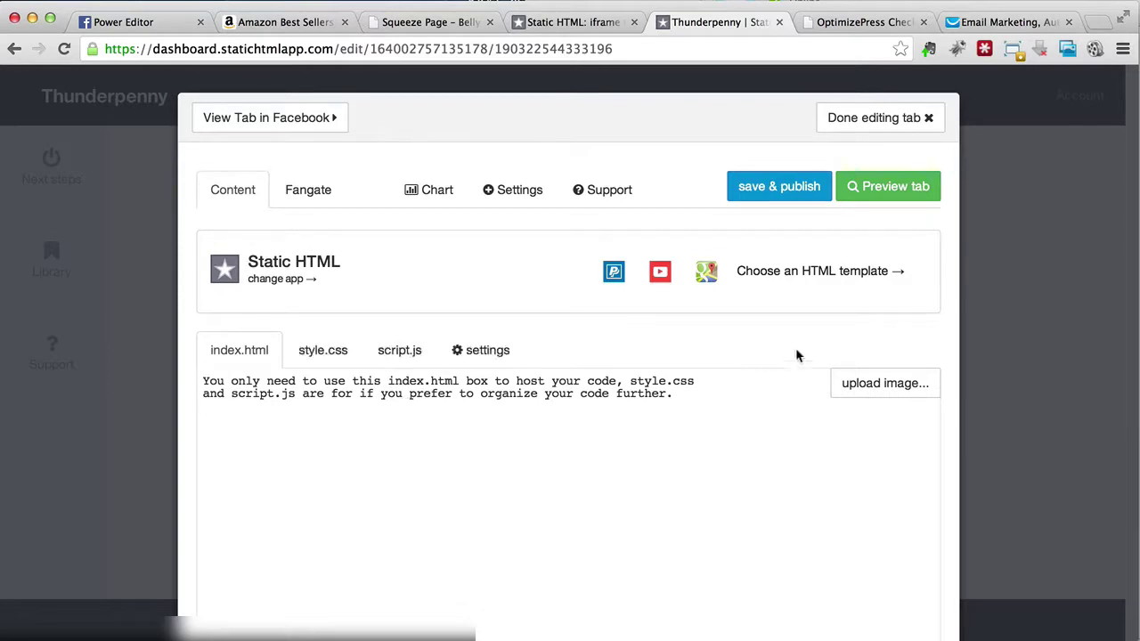
pyautogui.click(827, 285)
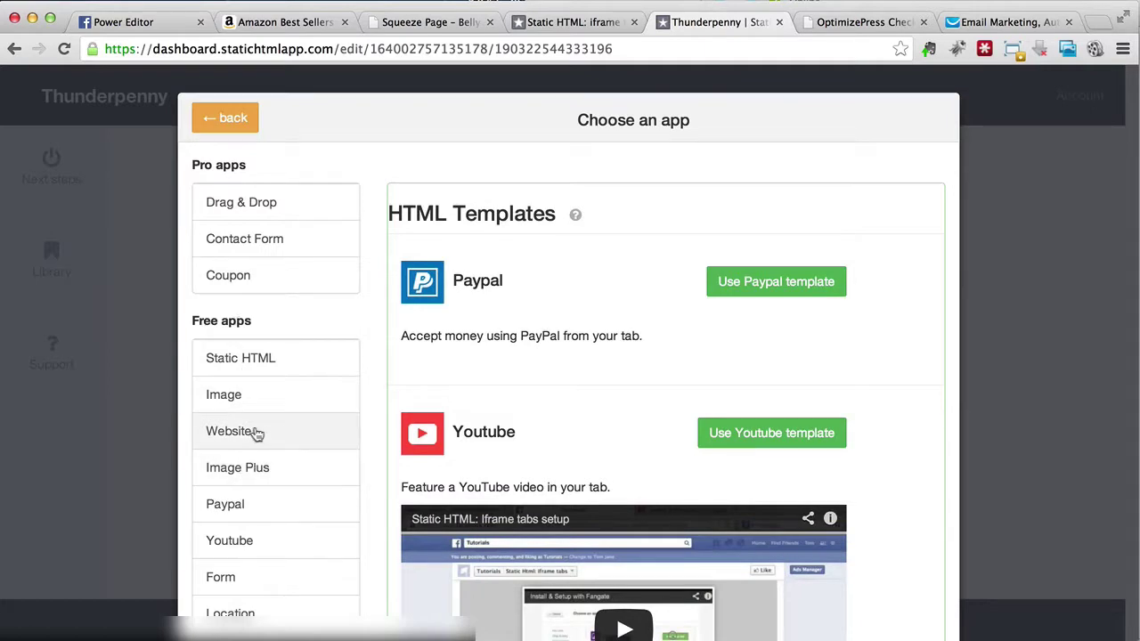
pyautogui.click(256, 433)
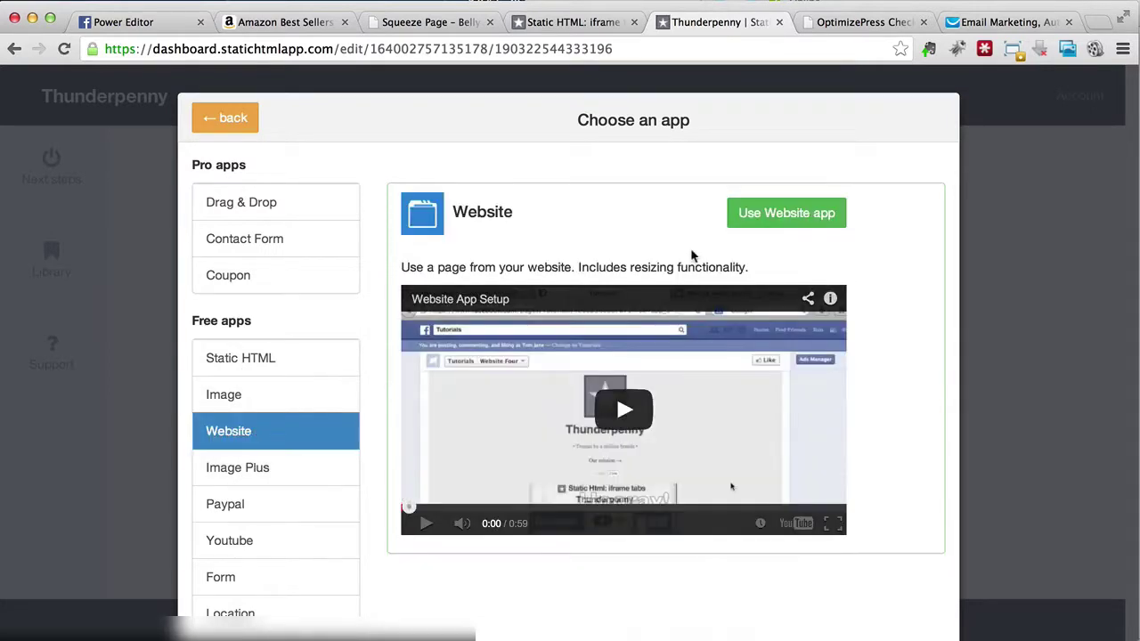
pyautogui.click(754, 223)
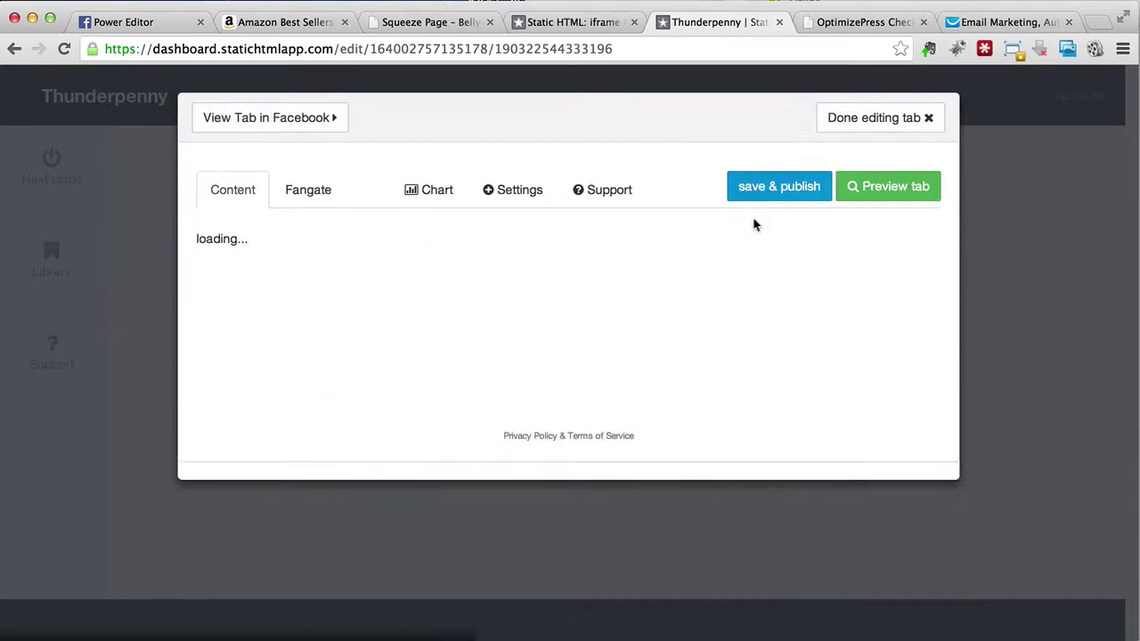
pyautogui.click(447, 340)
# Step: Copy the squeeze page URL and paste it into 'Url of external page' to load it
pyautogui.click(421, 23)
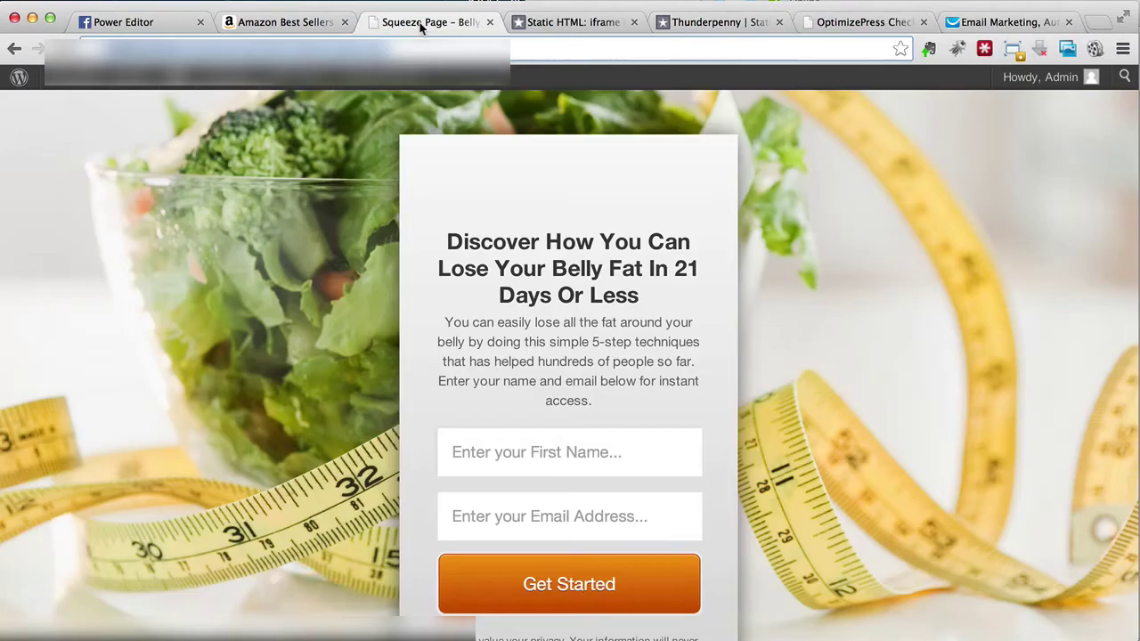
pyautogui.rightClick(389, 50)
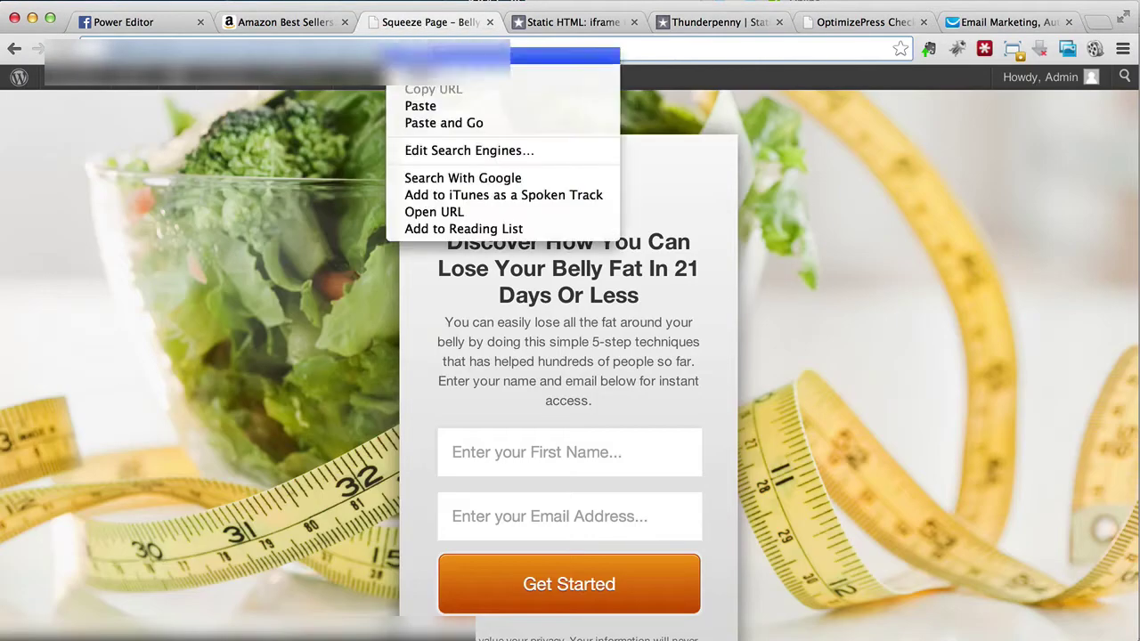
pyautogui.click(419, 73)
pyautogui.click(707, 24)
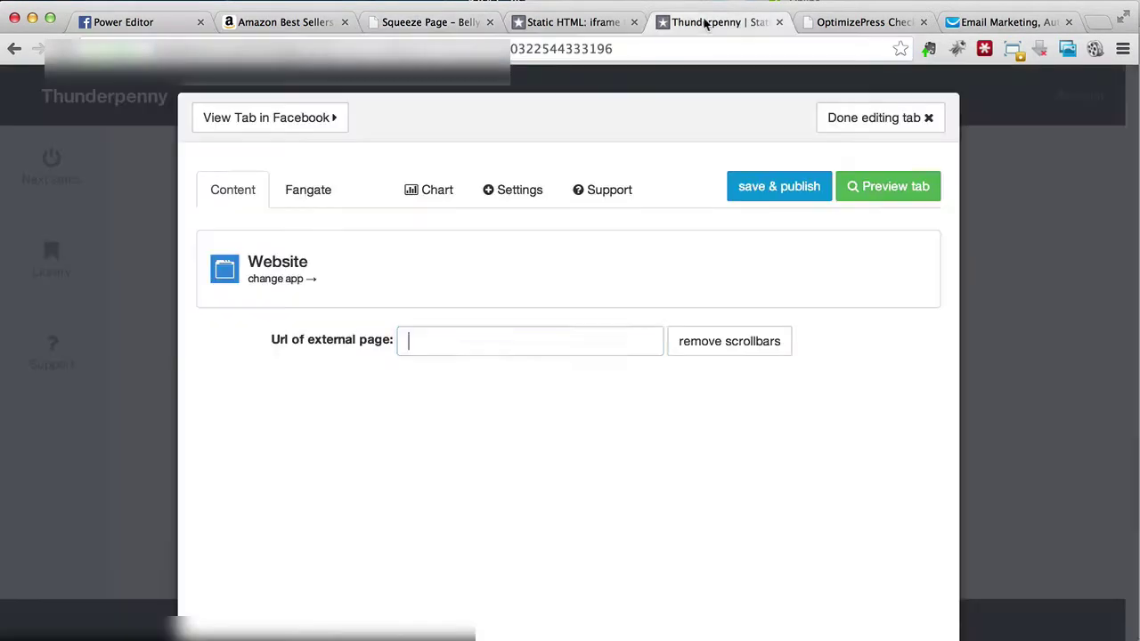
pyautogui.rightClick(445, 339)
pyautogui.click(486, 419)
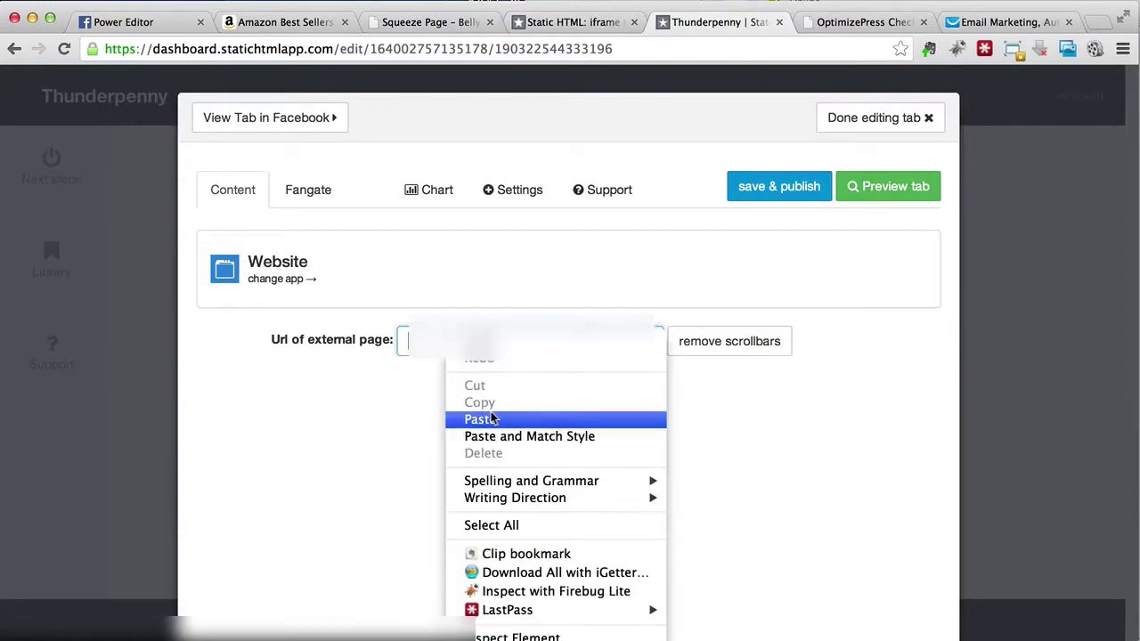
pyautogui.press('Return')
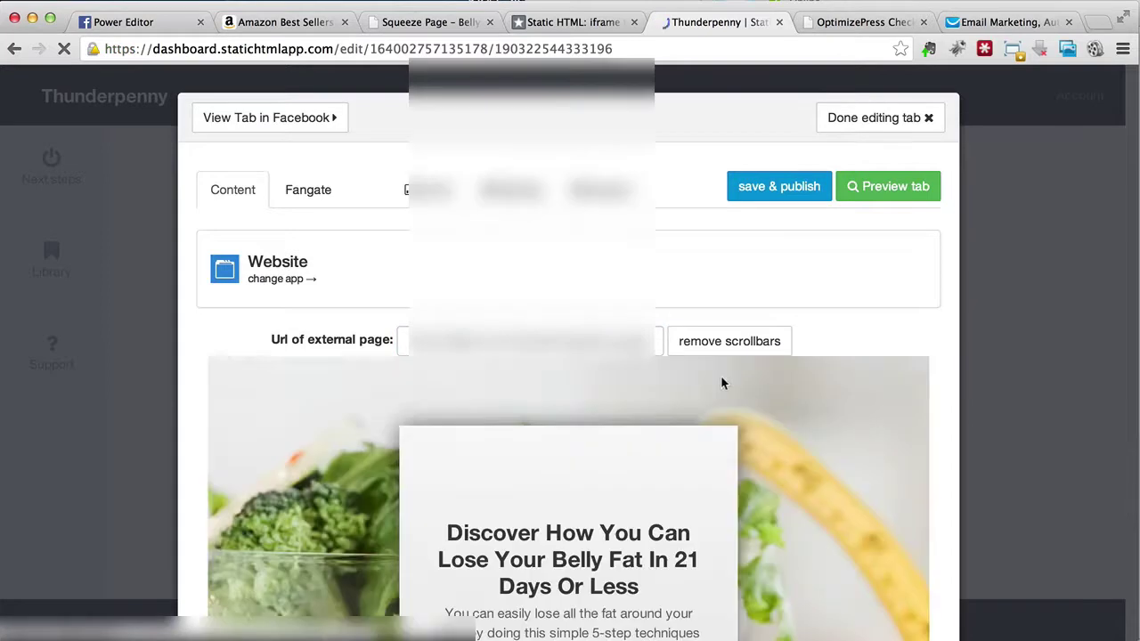
# Step: Scroll through the editor preview to check the belly-fat headline and opt-in form
pyautogui.scroll(-5, 570, 397)
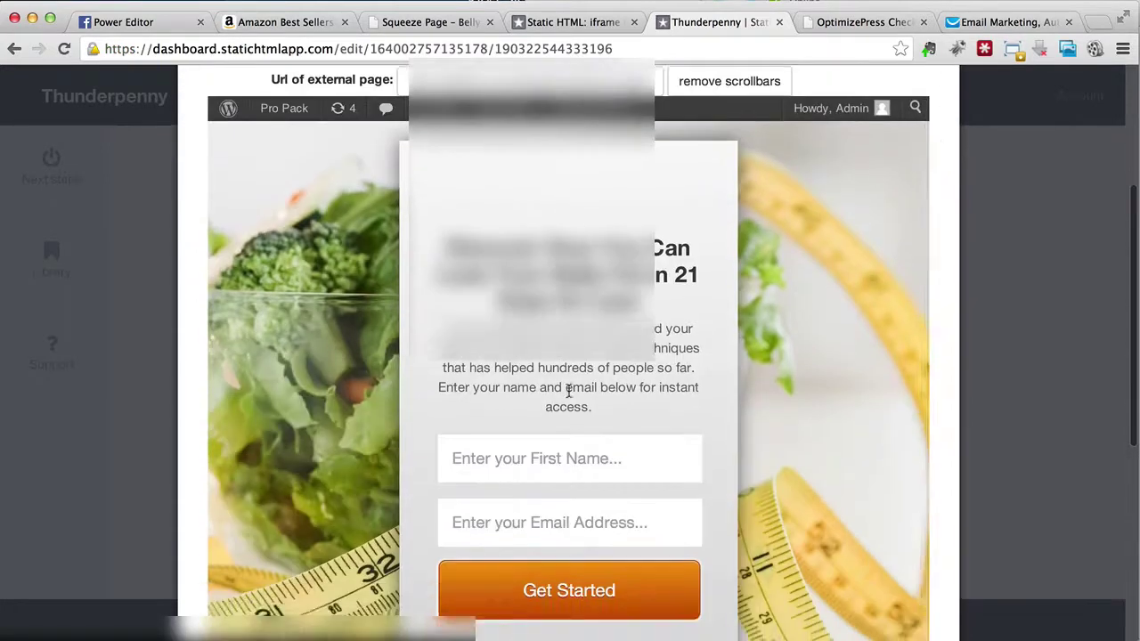
pyautogui.scroll(-4, 571, 396)
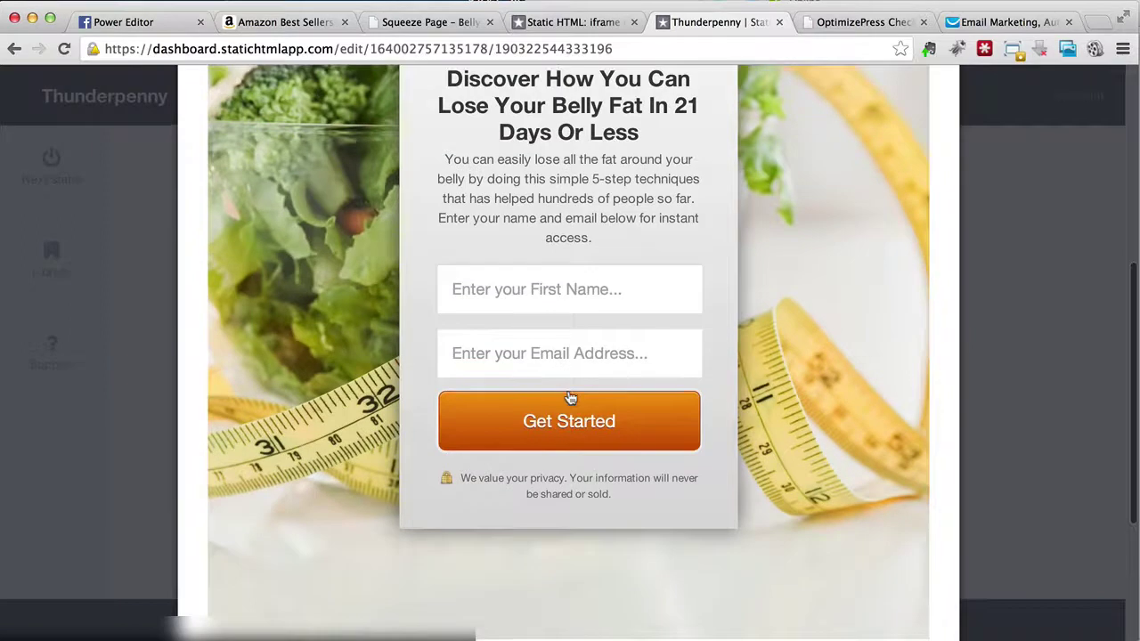
pyautogui.scroll(9, 569, 391)
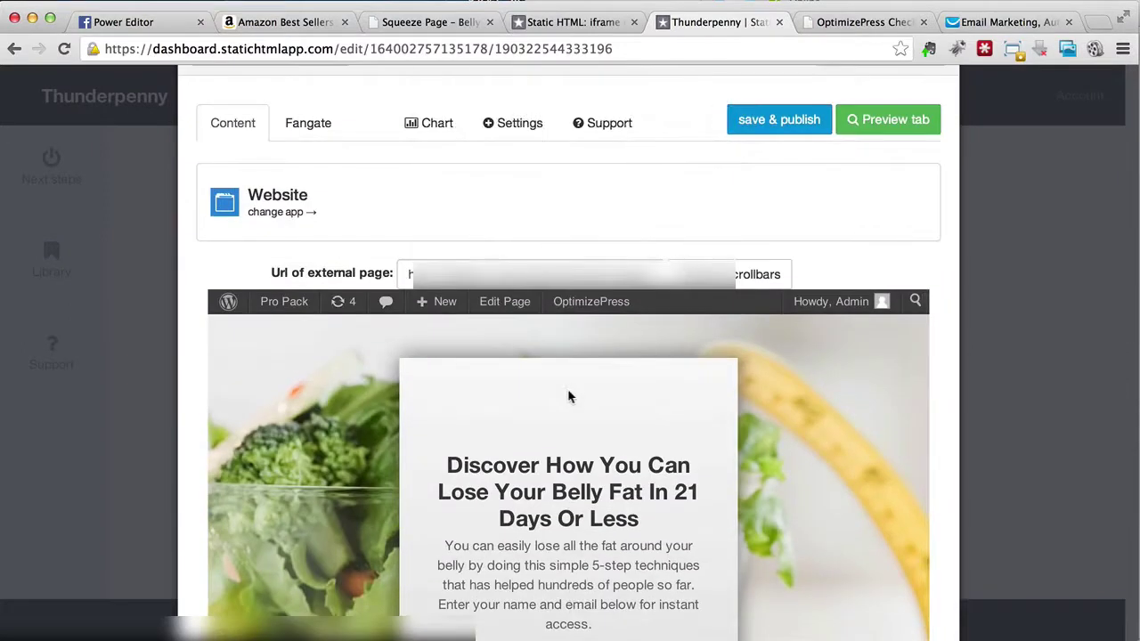
pyautogui.moveTo(225, 308)
pyautogui.scroll(-3, 472, 333)
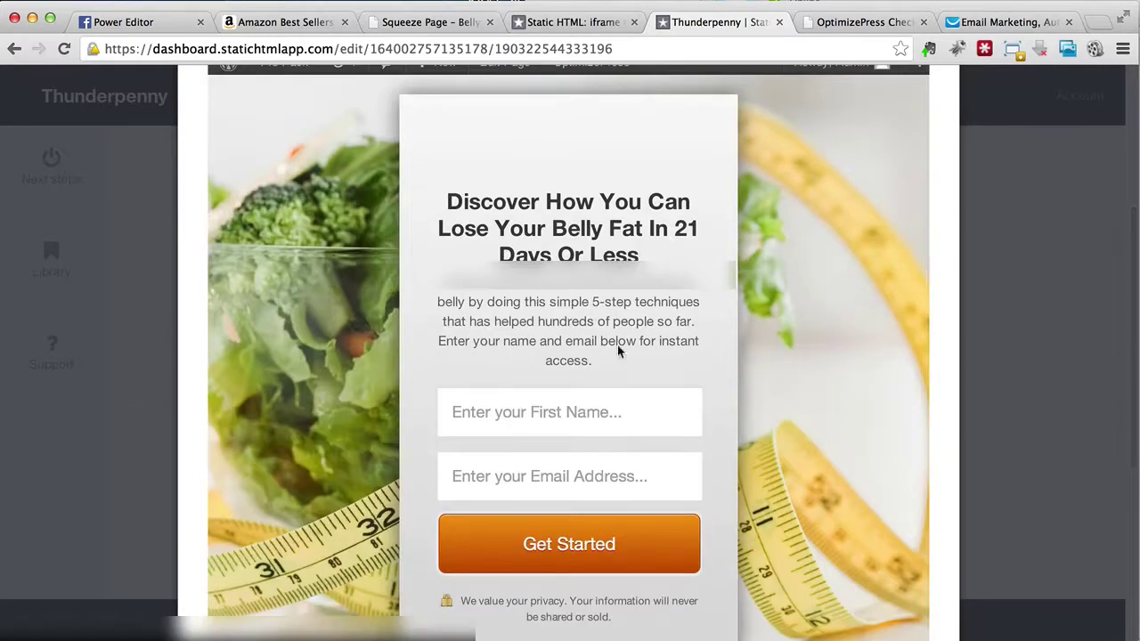
pyautogui.scroll(-3, 577, 355)
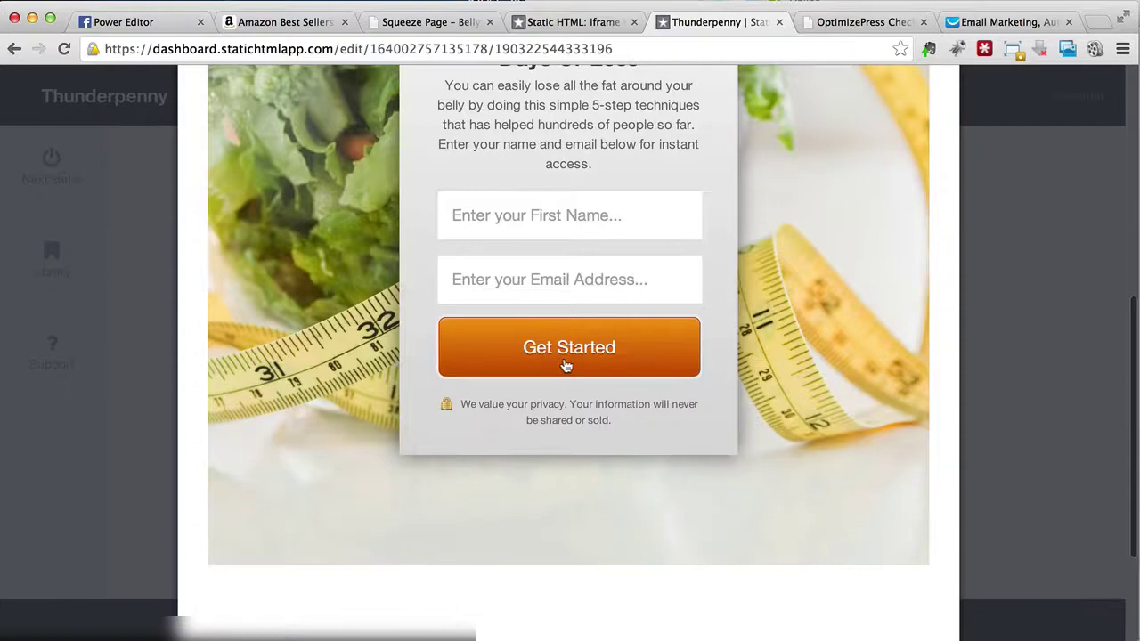
pyautogui.scroll(3, 566, 365)
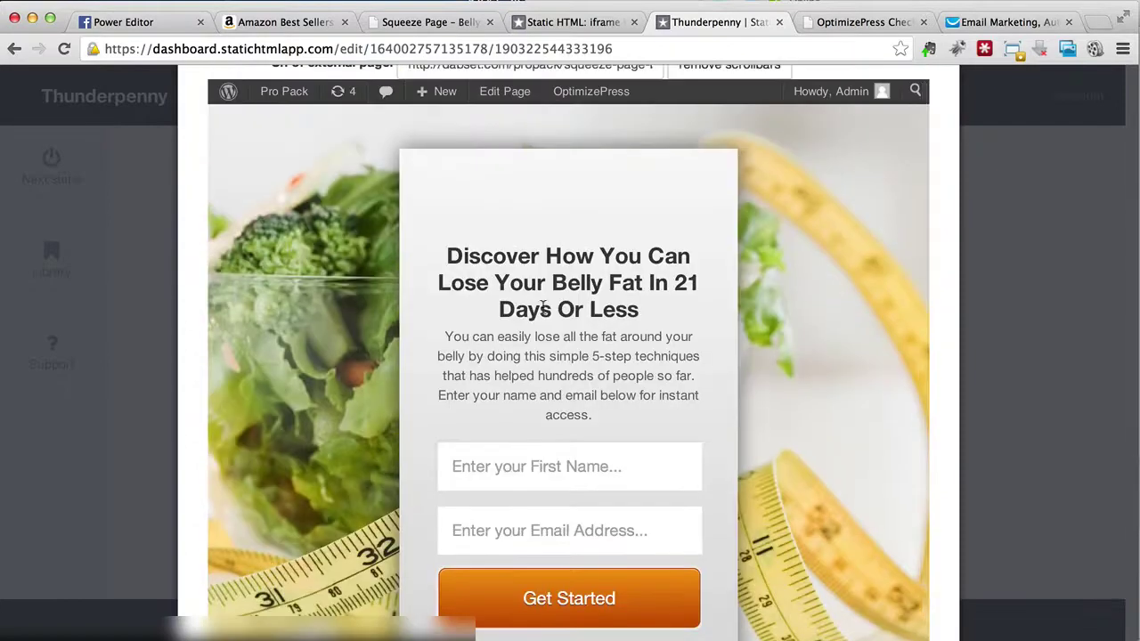
pyautogui.scroll(4, 588, 456)
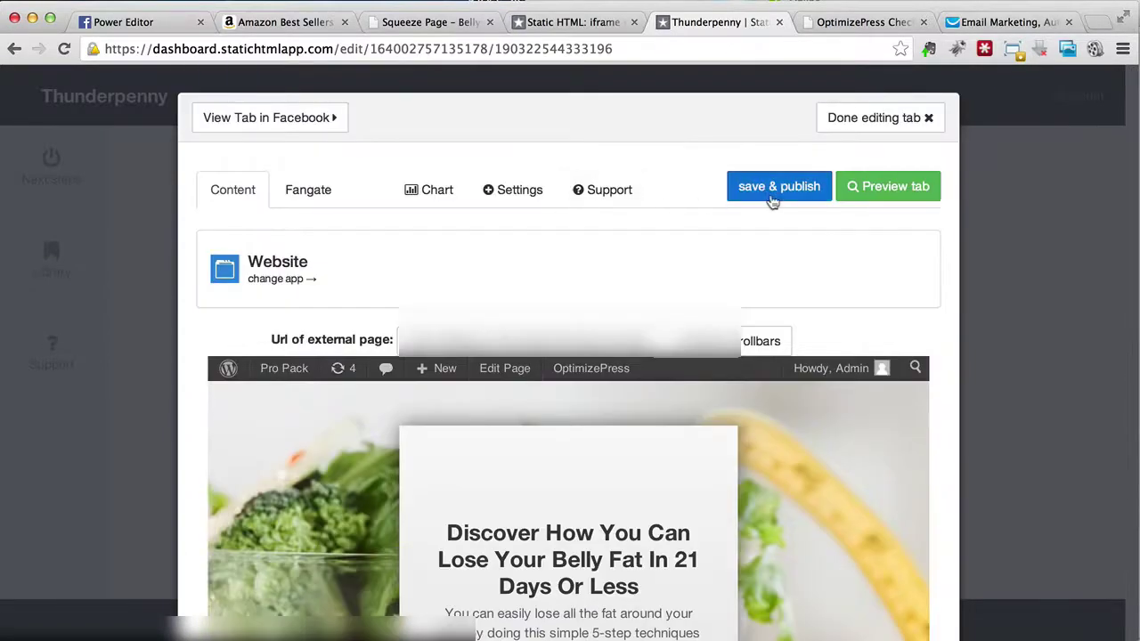
# Step: Preview the finished tab and scroll around to inspect the embedded squeeze page
pyautogui.click(856, 186)
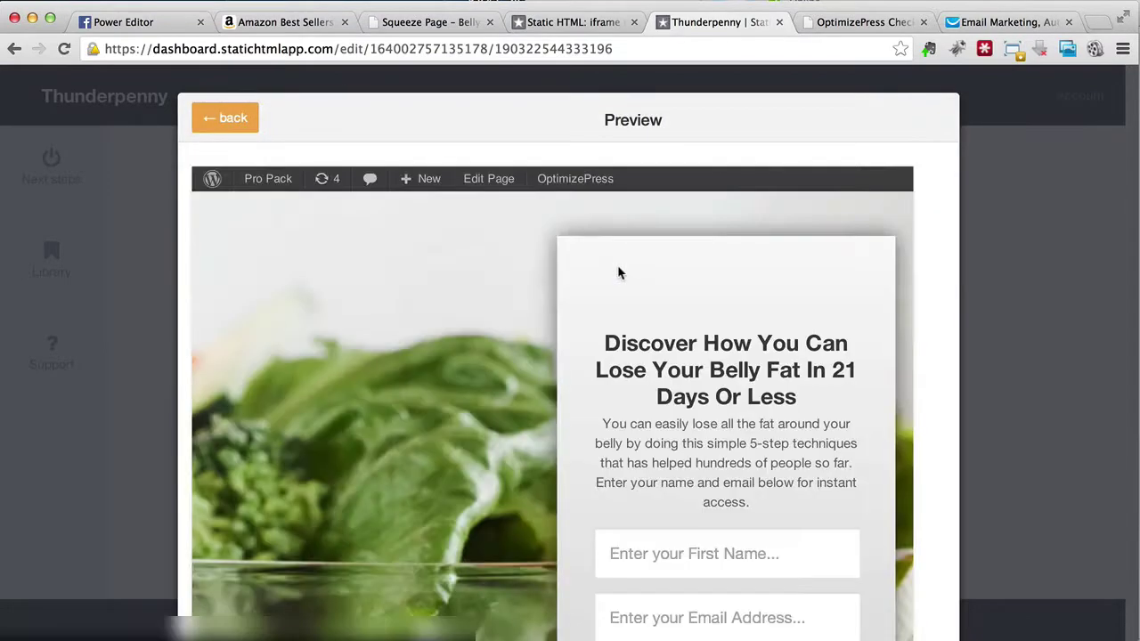
pyautogui.hscroll(4, 501, 295)
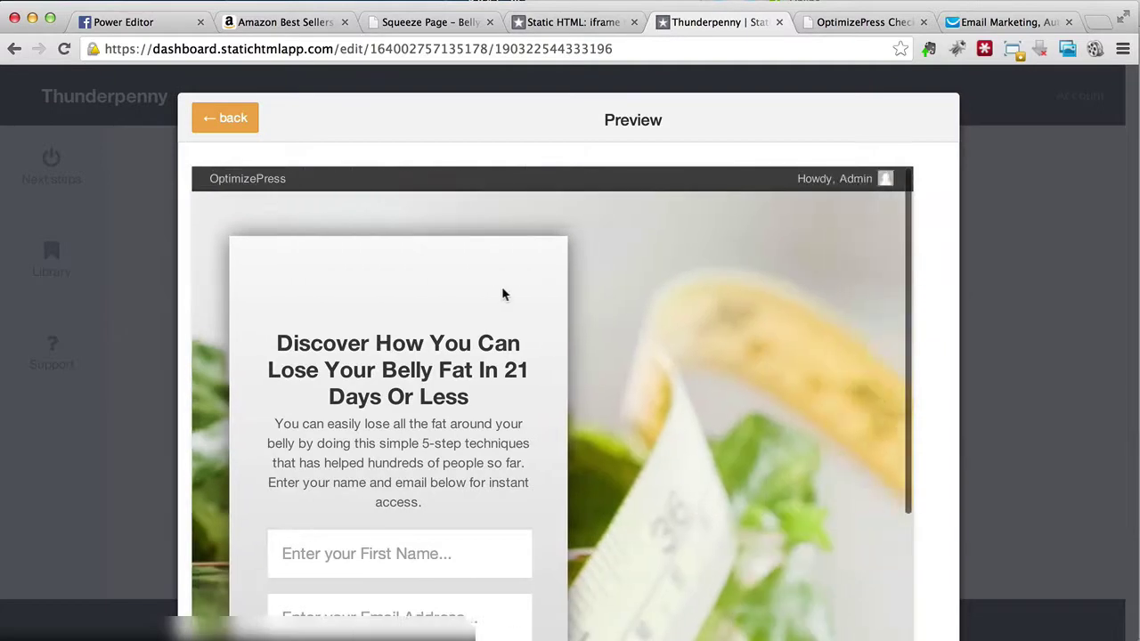
pyautogui.scroll(-5, 502, 290)
pyautogui.scroll(-3, 501, 286)
pyautogui.scroll(10, 502, 285)
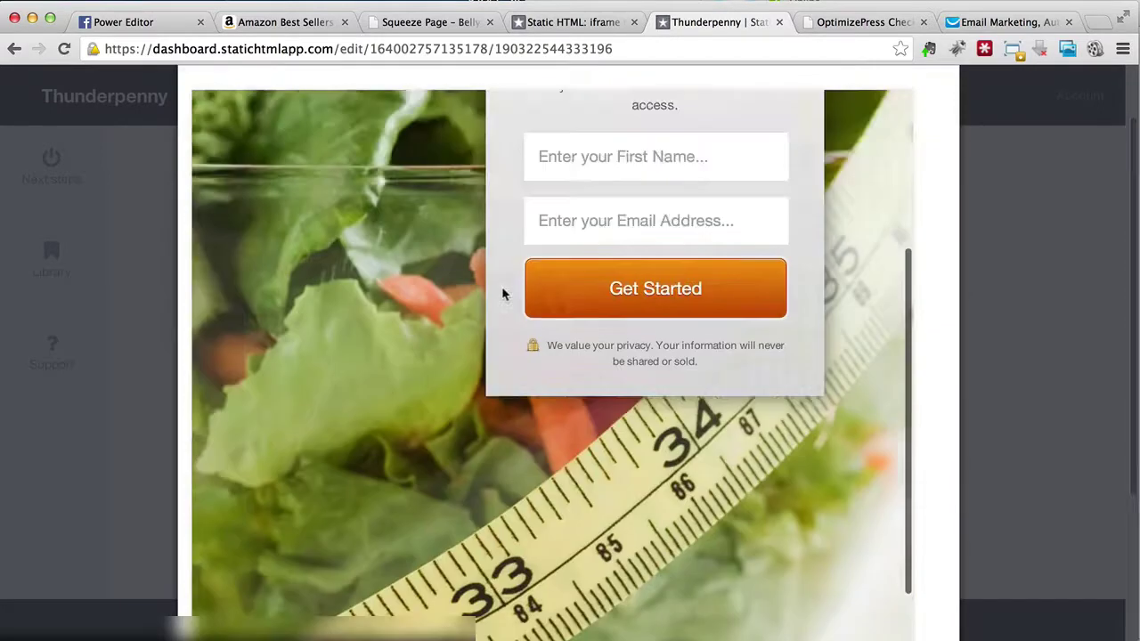
pyautogui.hscroll(-3, 501, 286)
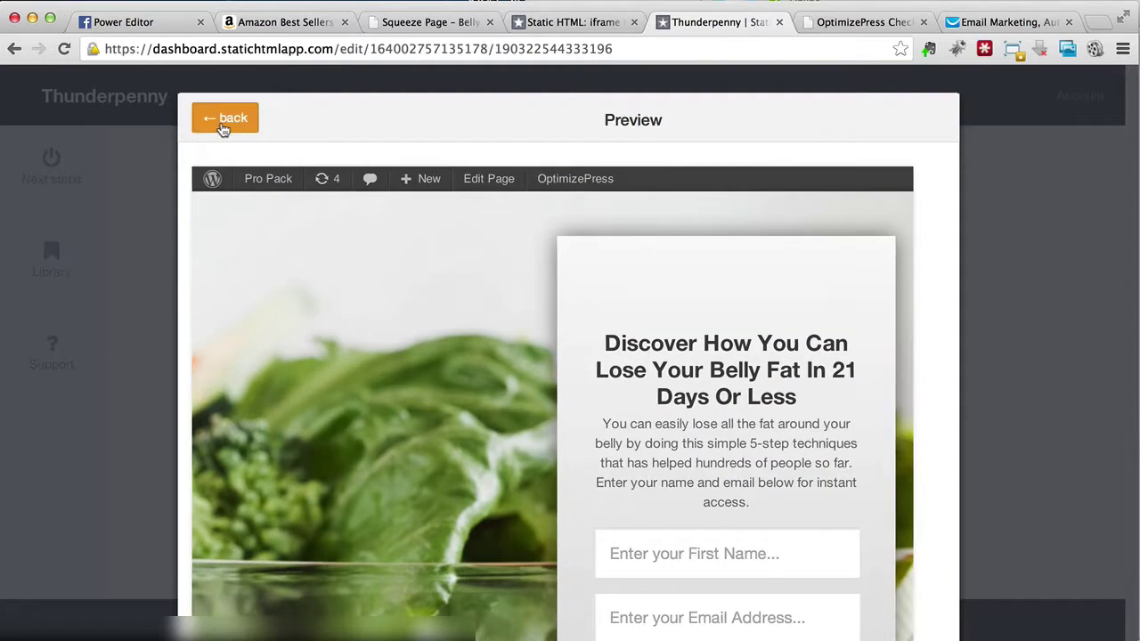
# Step: Return to the editor, save & publish the tab, and view it in Facebook
pyautogui.click(224, 124)
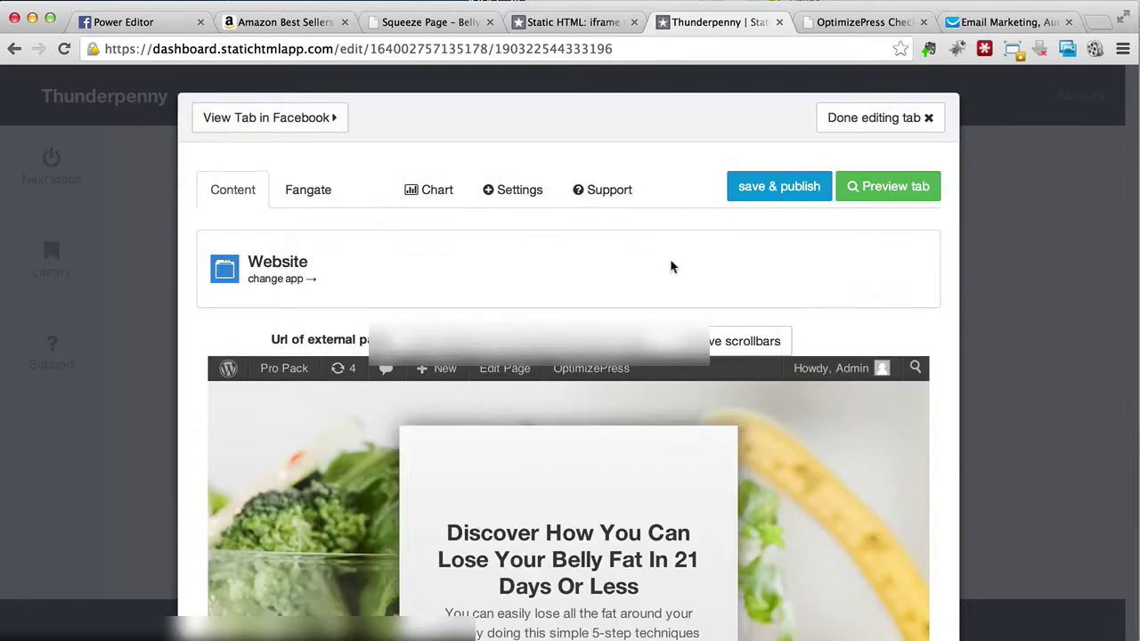
pyautogui.click(762, 190)
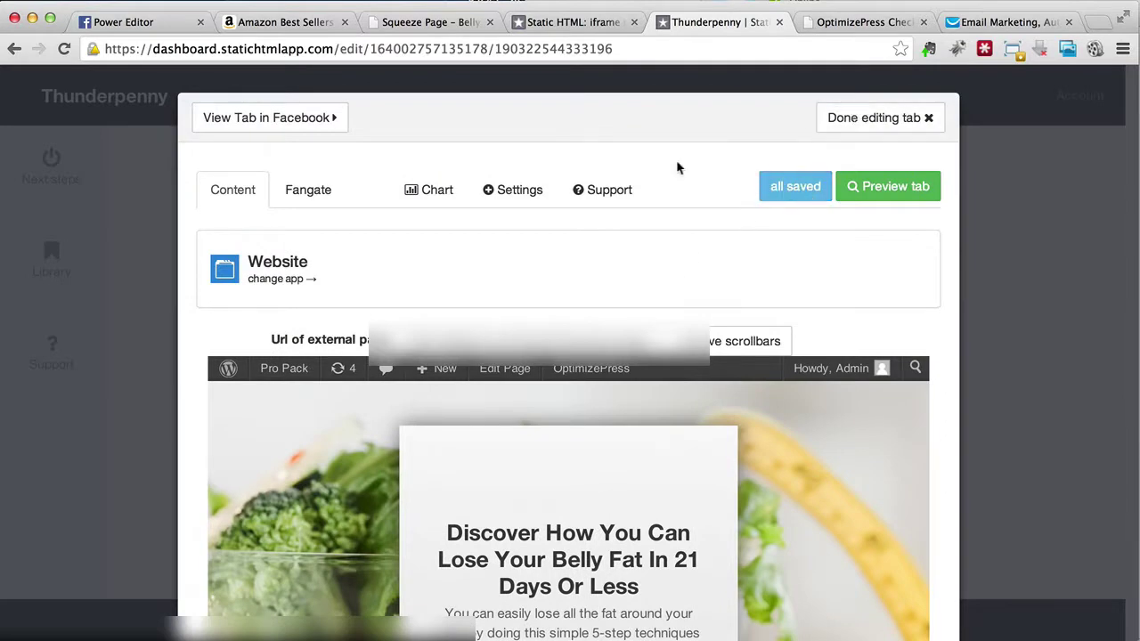
pyautogui.click(334, 125)
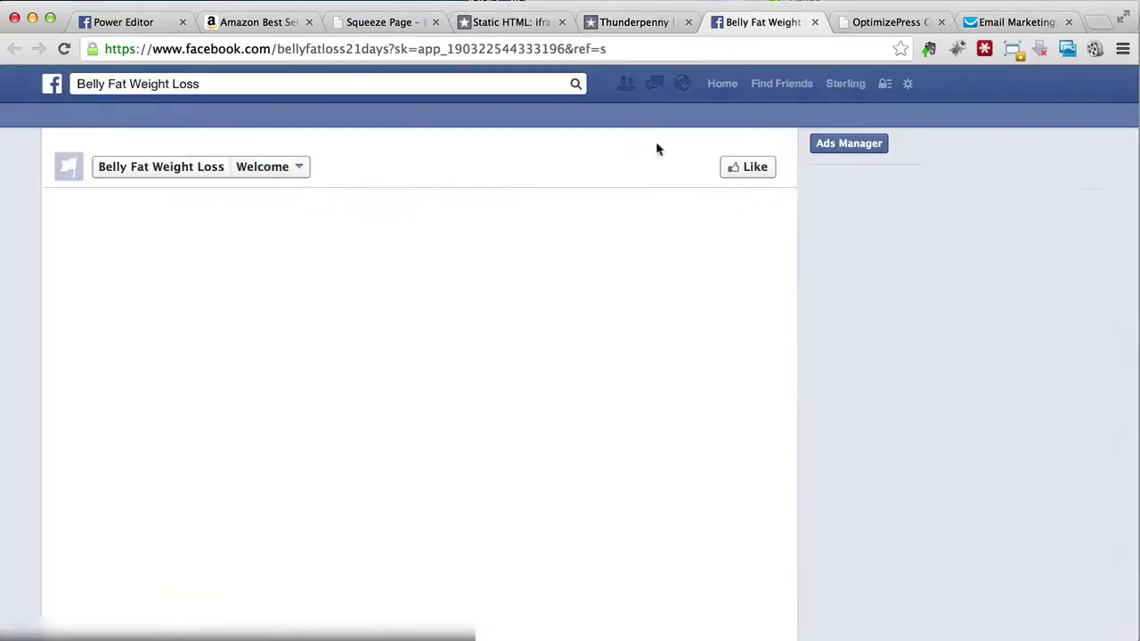
# Step: Scroll the Facebook Welcome tab to review the embedded opt-in form, then reopen the tab editor
pyautogui.scroll(-3, 28, 241)
pyautogui.scroll(-5, 231, 328)
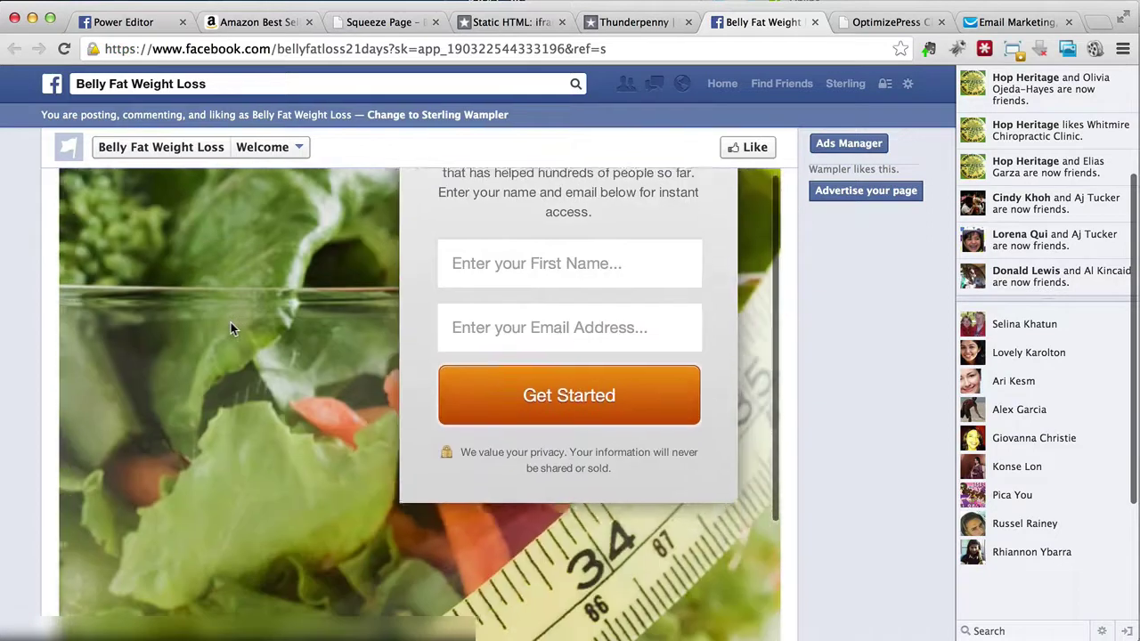
pyautogui.scroll(-10, 231, 329)
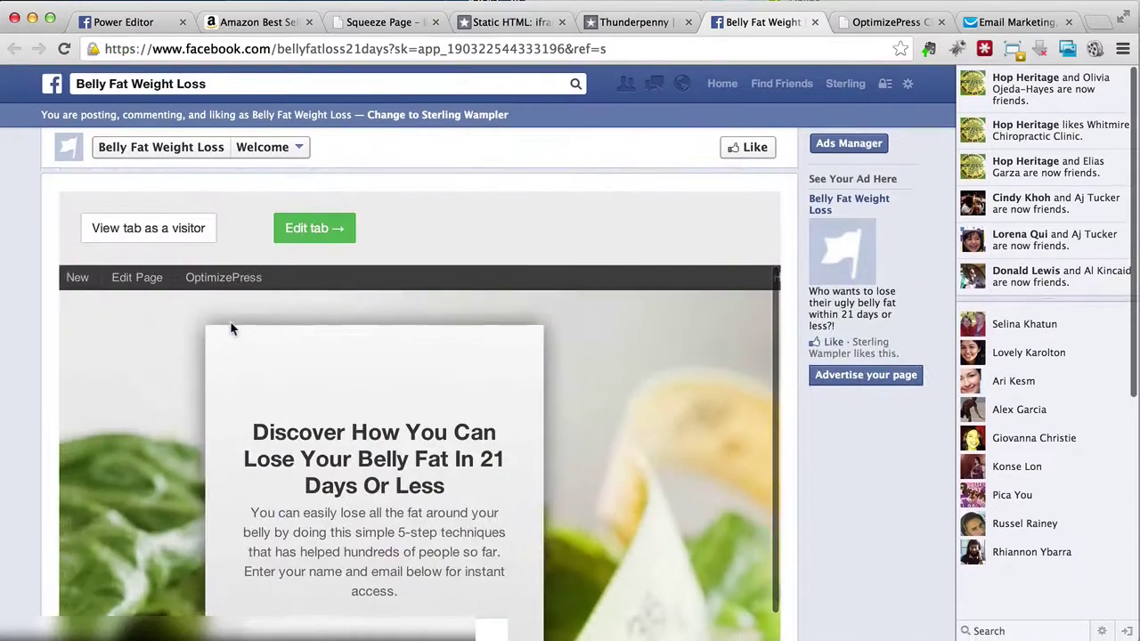
pyautogui.click(312, 228)
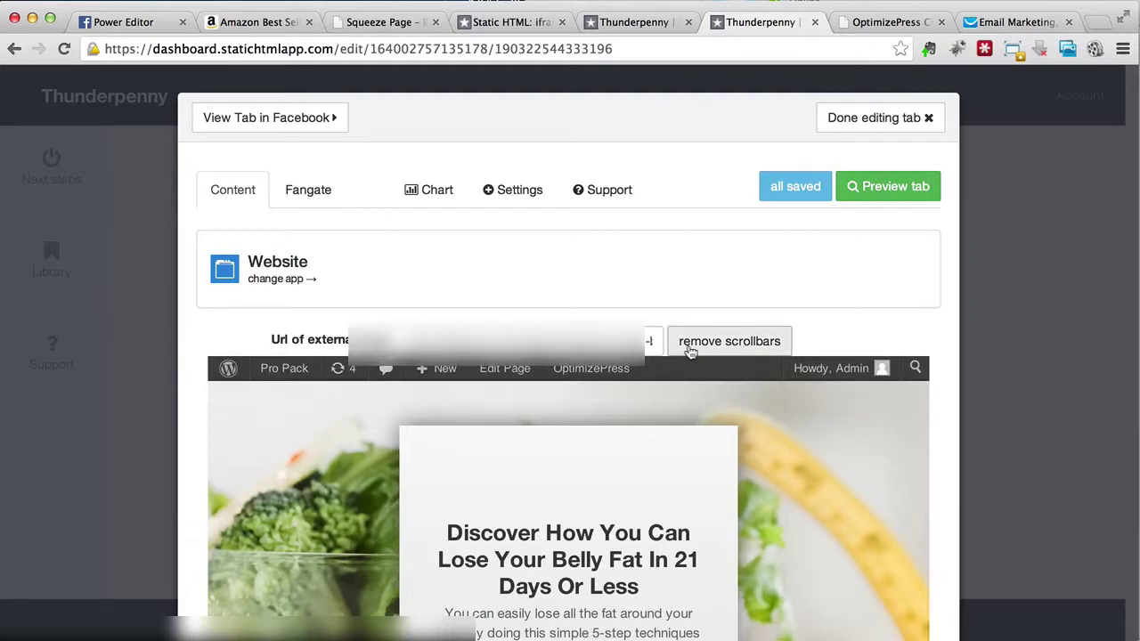
# Step: Turn on remove scrollbars for the embedded squeeze page and check the preview
pyautogui.click(691, 351)
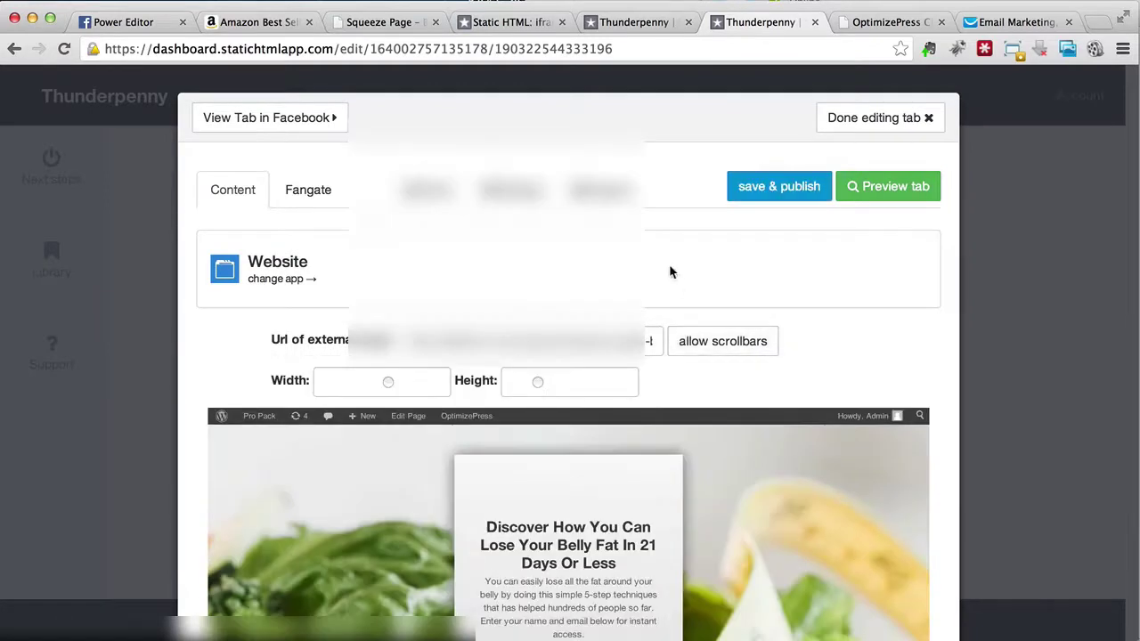
pyautogui.scroll(-2, 670, 267)
pyautogui.scroll(-1, 672, 272)
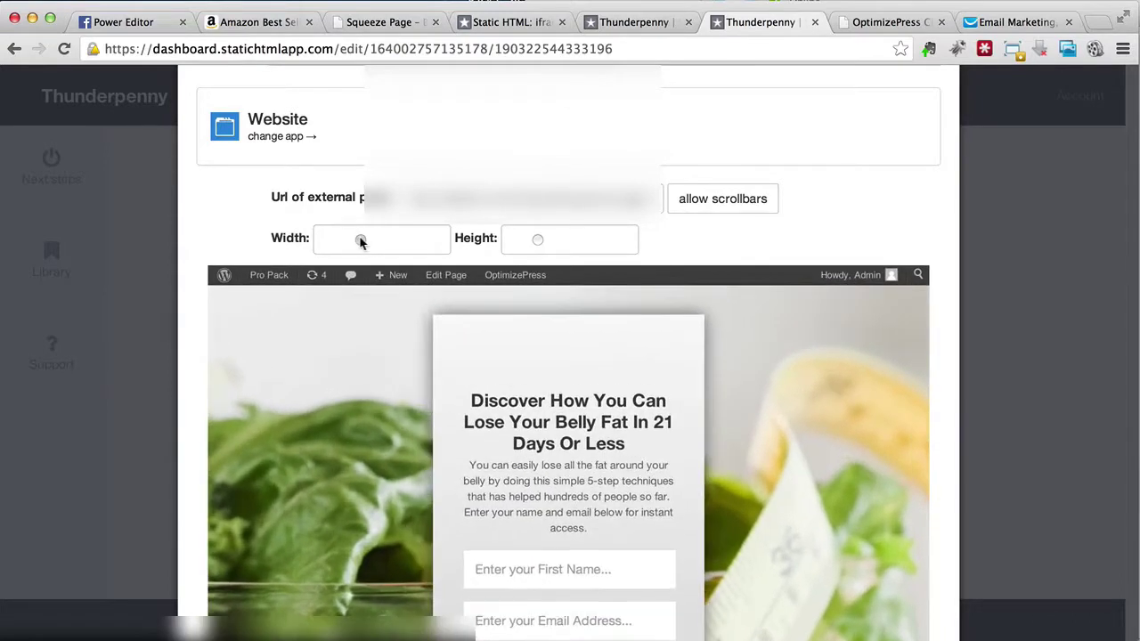
pyautogui.scroll(-5, 374, 354)
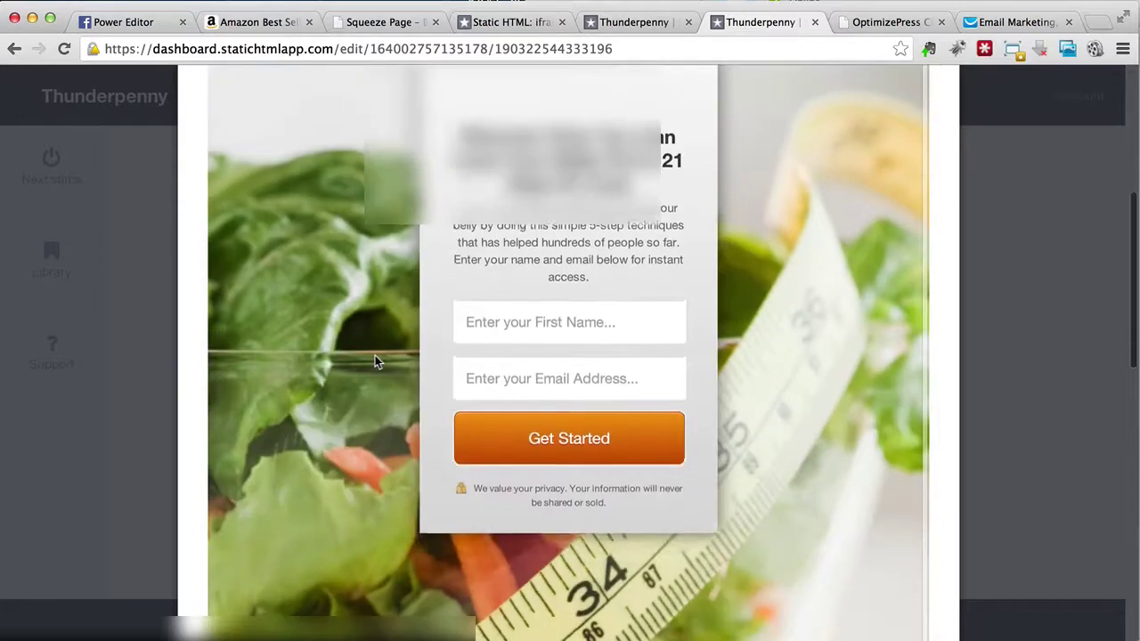
pyautogui.scroll(6, 374, 354)
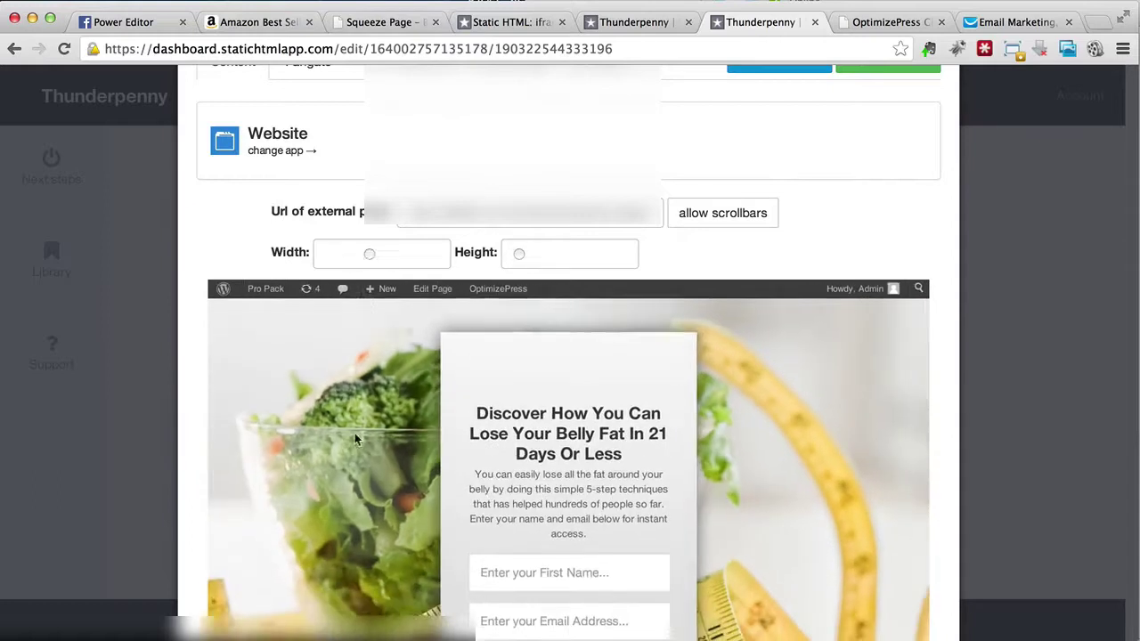
# Step: Recheck the preview, then save & publish the tab and view it in Facebook
pyautogui.scroll(-5, 354, 433)
pyautogui.scroll(-2, 355, 433)
pyautogui.scroll(4, 354, 432)
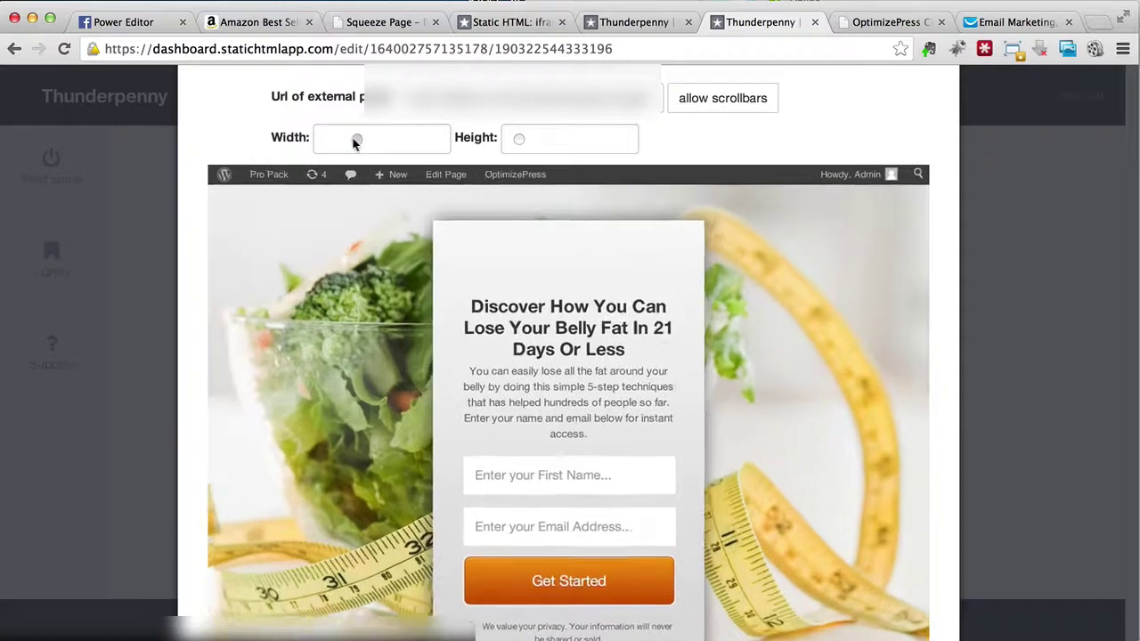
pyautogui.scroll(-4, 357, 268)
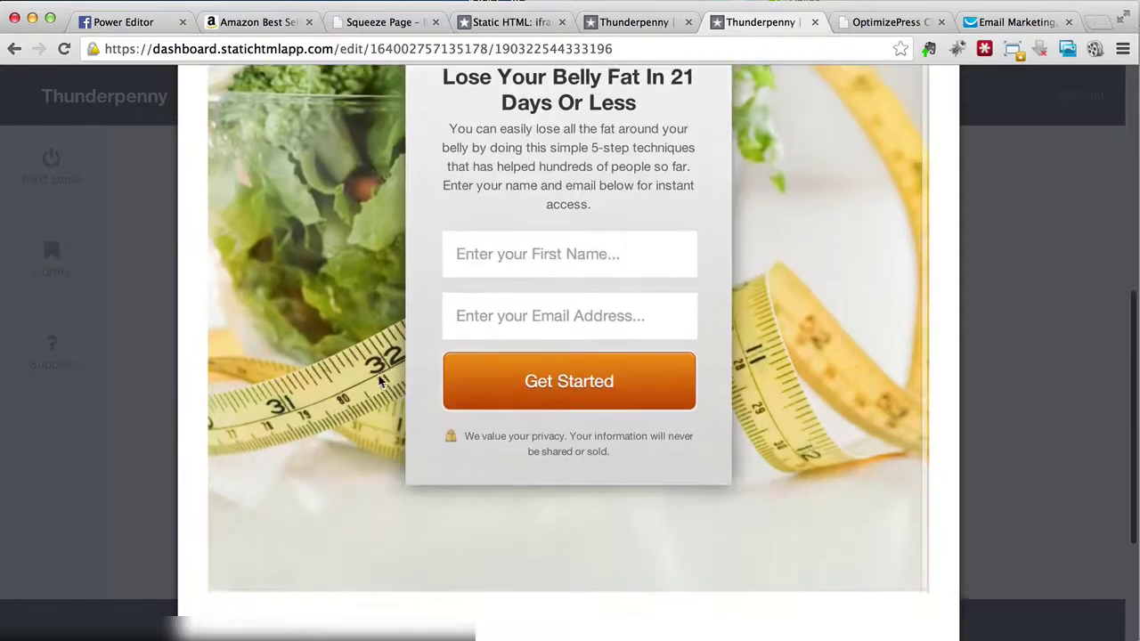
pyautogui.scroll(8, 800, 224)
pyautogui.click(796, 187)
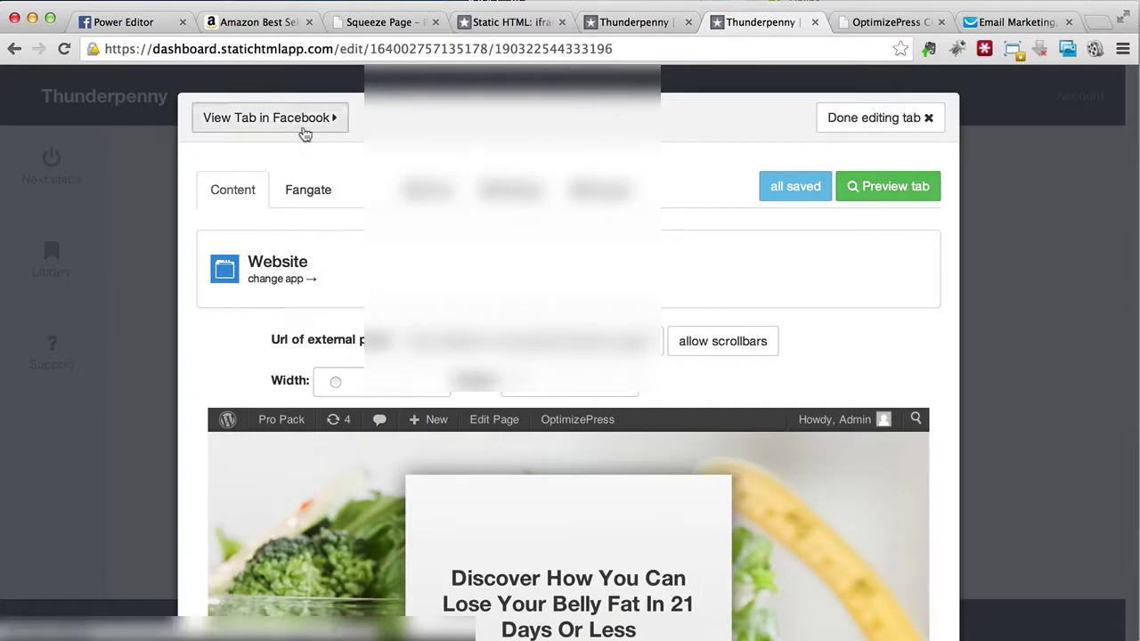
pyautogui.click(301, 124)
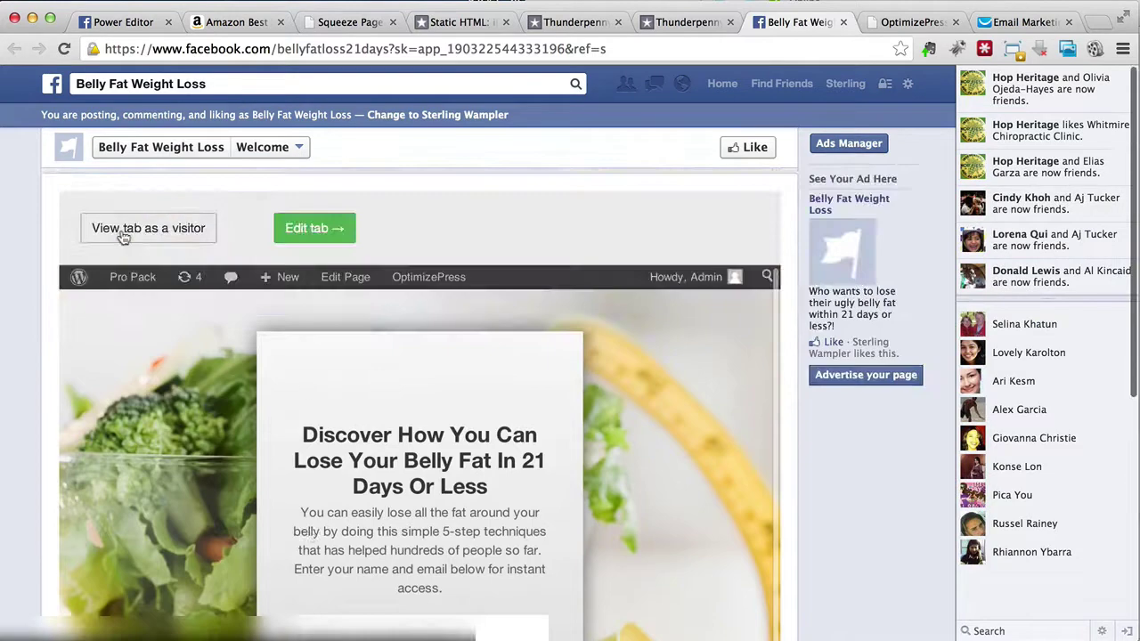
# Step: View the Welcome tab in visitor mode and compare it with the Static HTML editor
pyautogui.click(124, 237)
pyautogui.click(179, 399)
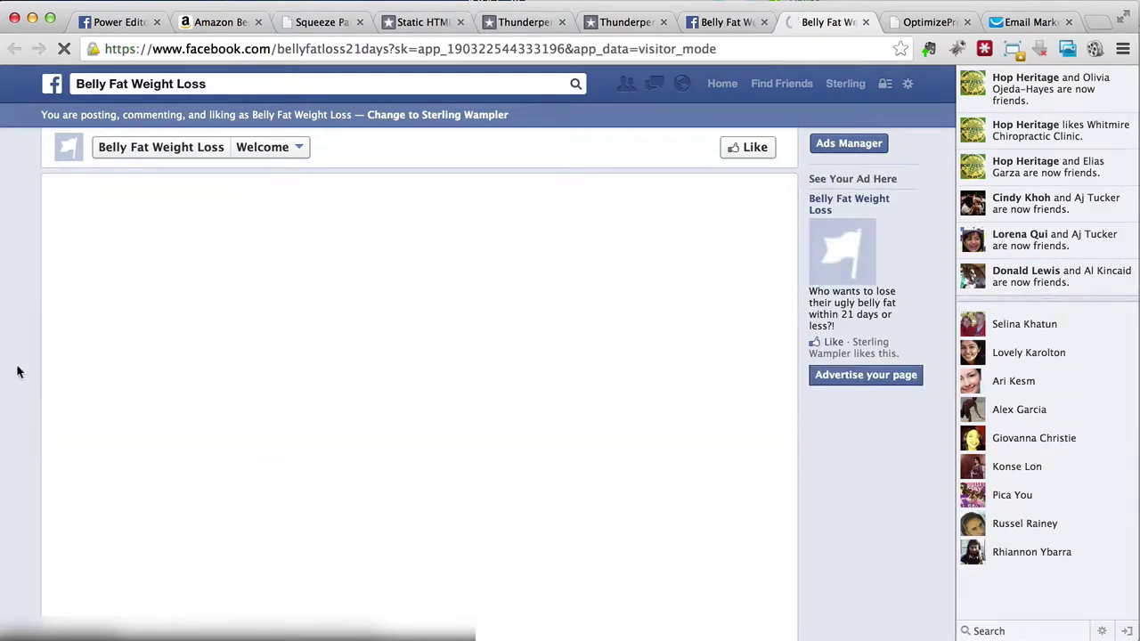
pyautogui.scroll(-5, 16, 372)
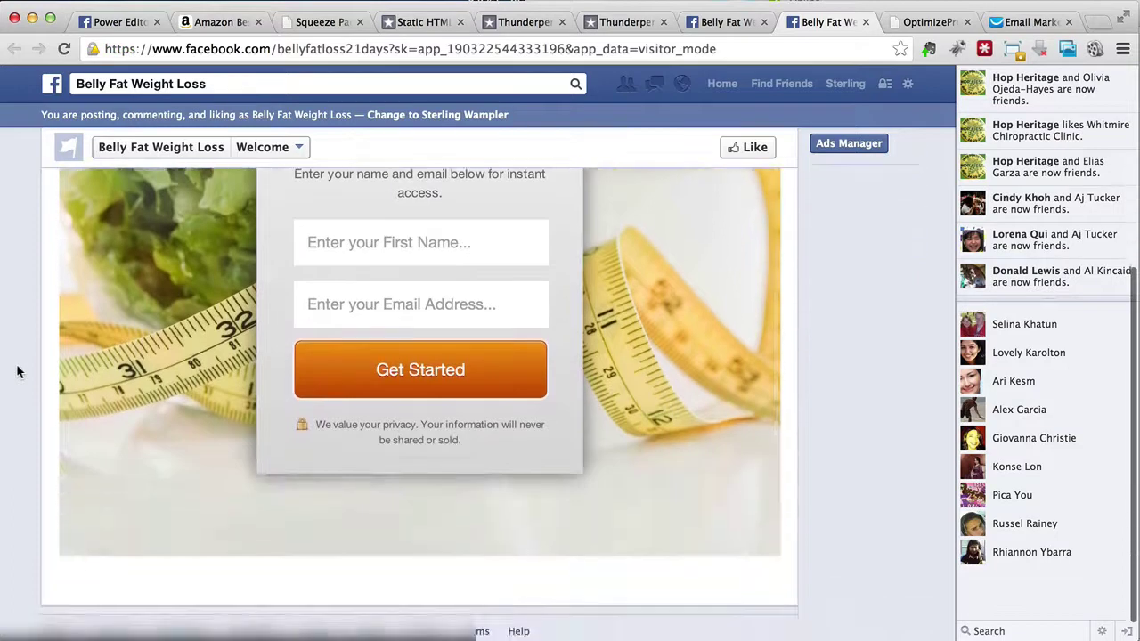
pyautogui.scroll(5, 17, 372)
pyautogui.scroll(-5, 17, 371)
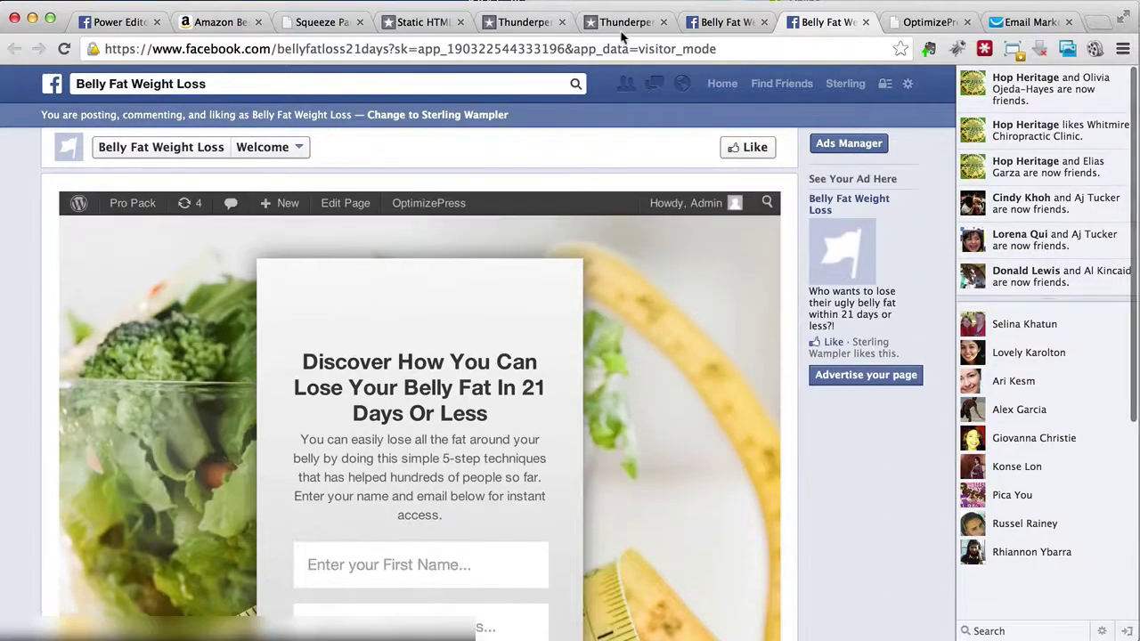
pyautogui.click(621, 27)
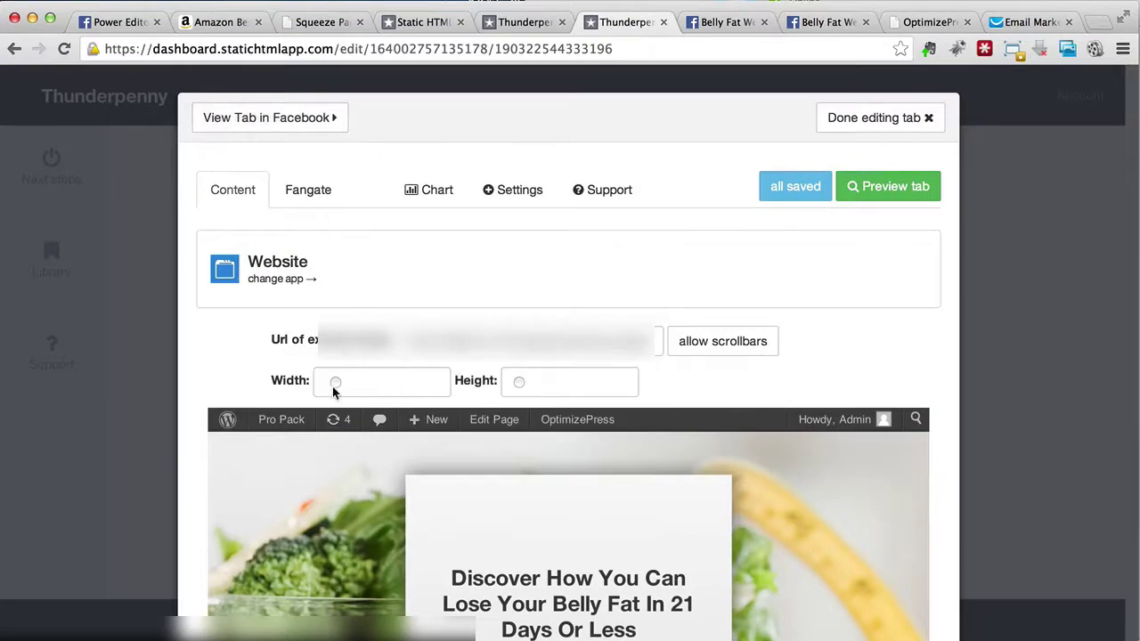
pyautogui.scroll(-10, 730, 397)
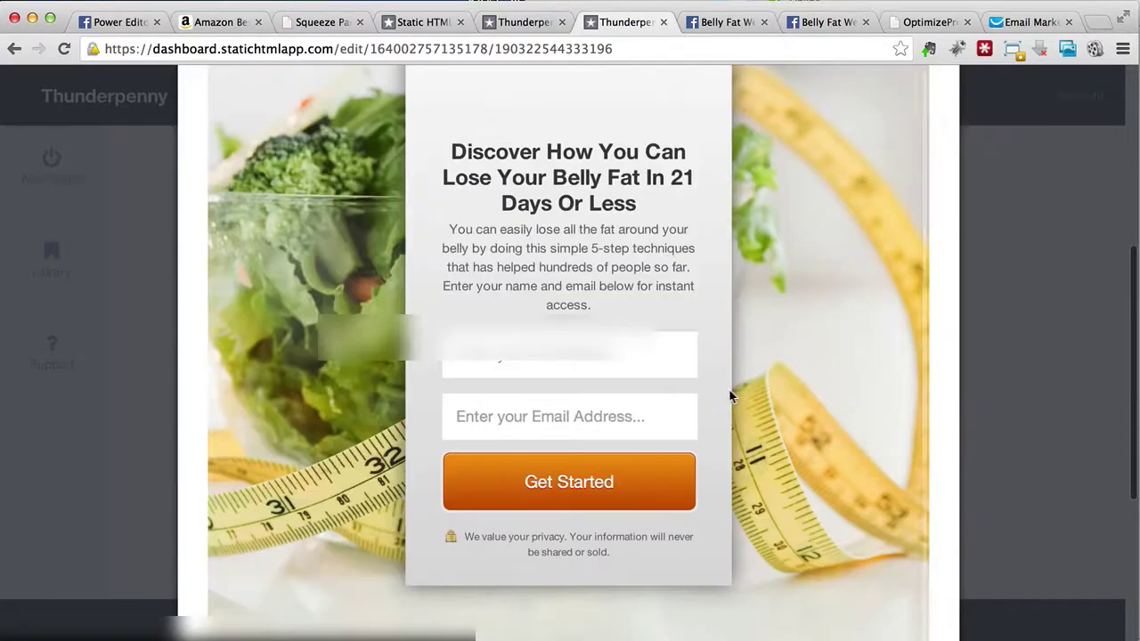
pyautogui.scroll(10, 728, 389)
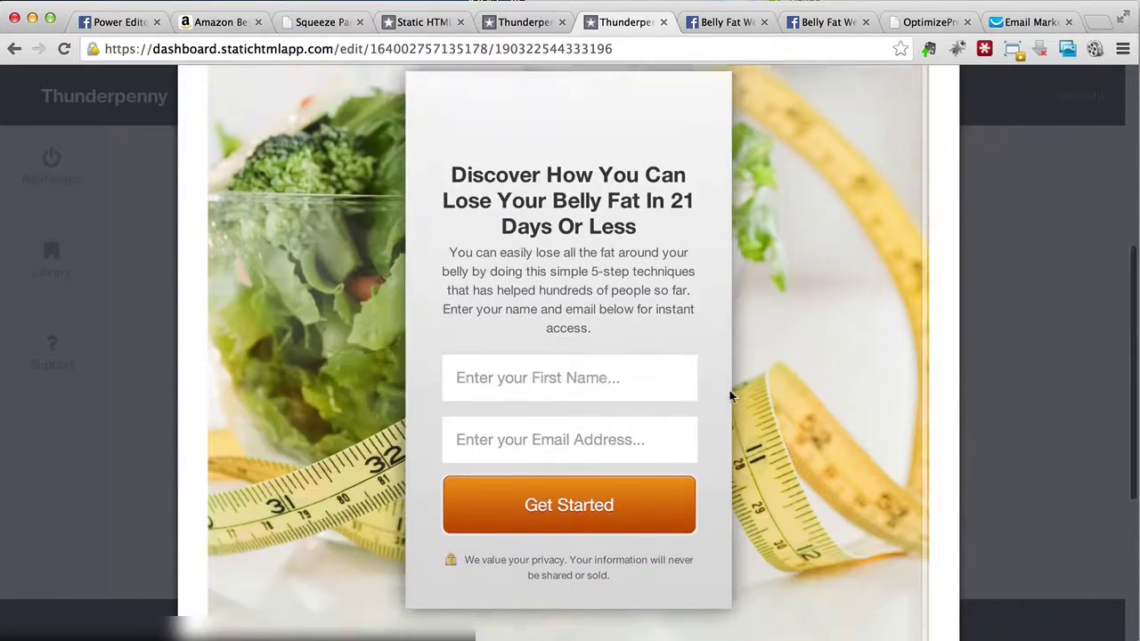
# Step: Back on the Facebook Welcome tab, close the Instructions popup and review the squeeze page
pyautogui.click(721, 23)
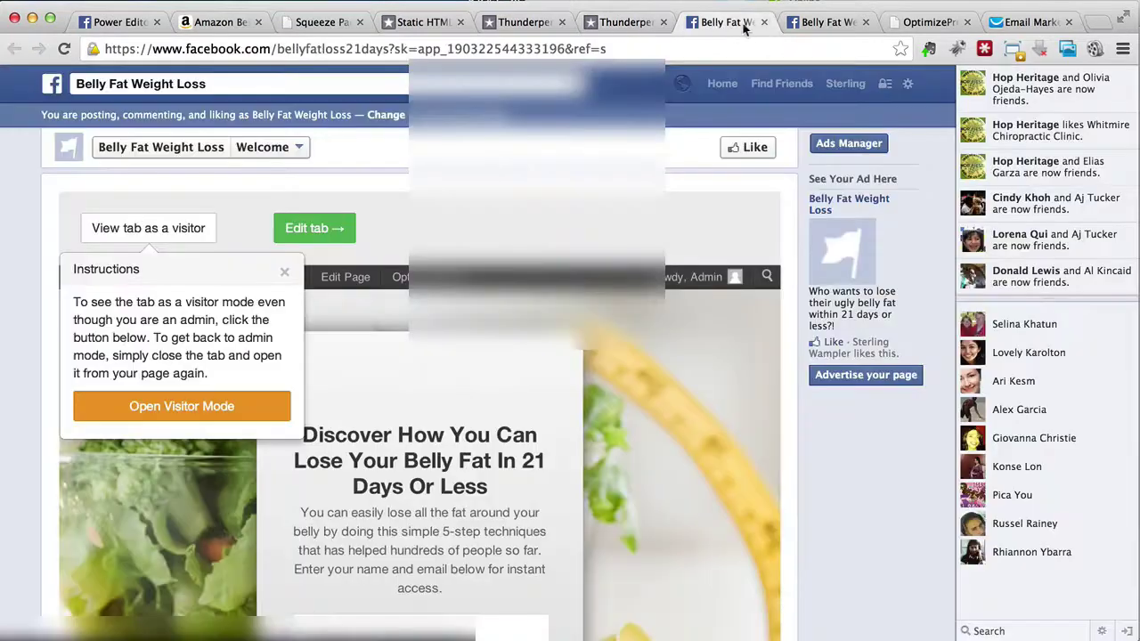
pyautogui.click(284, 272)
pyautogui.scroll(-5, 190, 401)
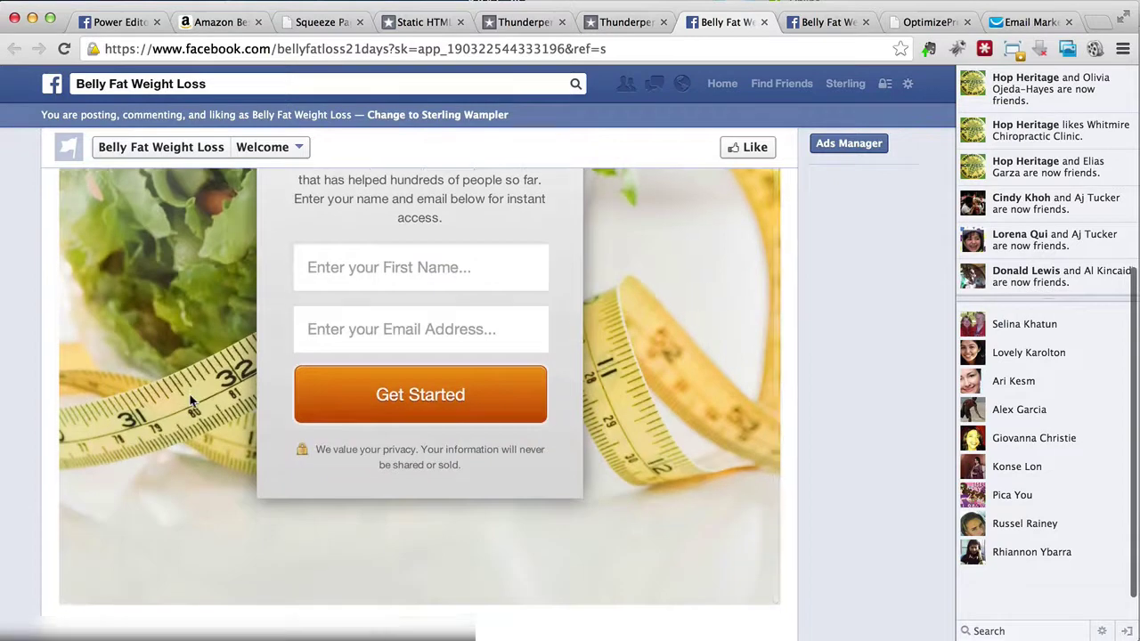
pyautogui.scroll(5, 190, 401)
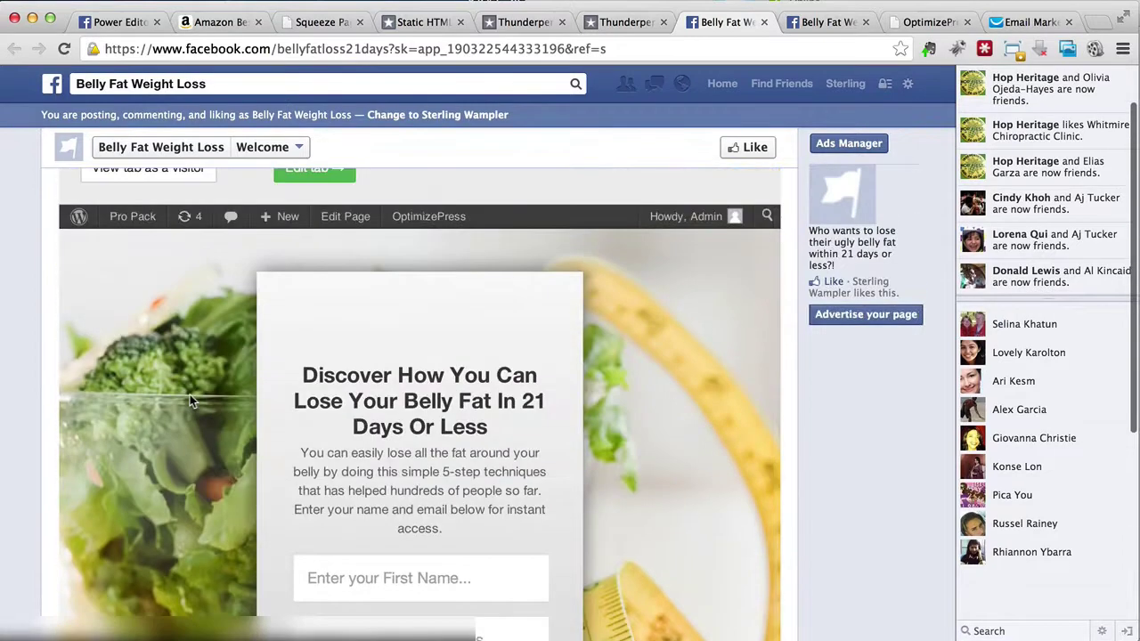
pyautogui.scroll(1, 190, 395)
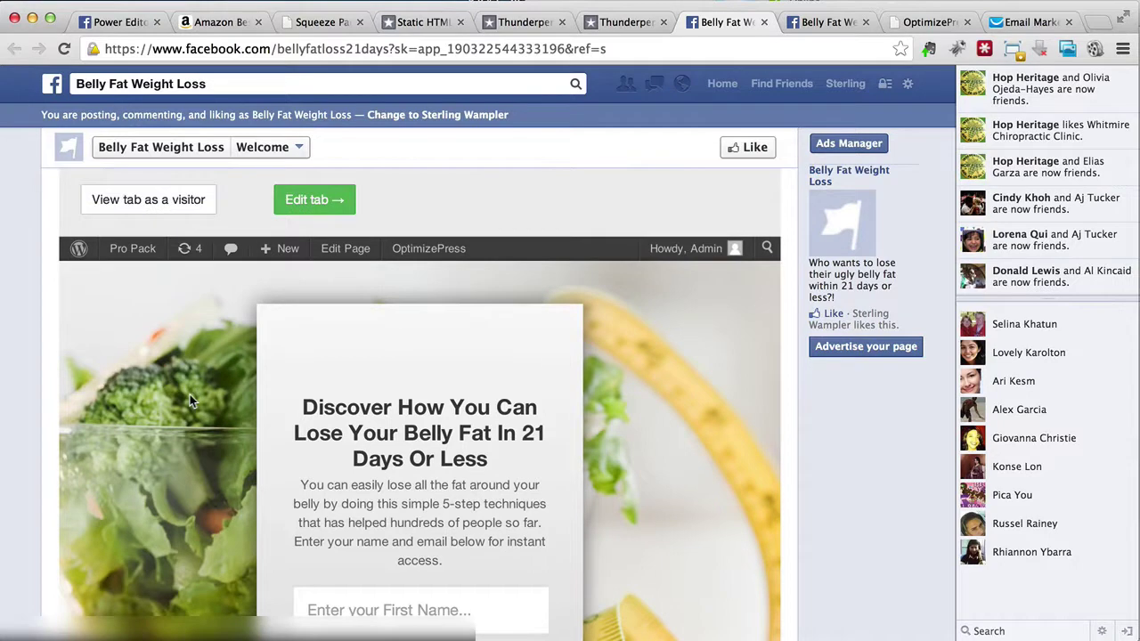
pyautogui.scroll(1, 189, 395)
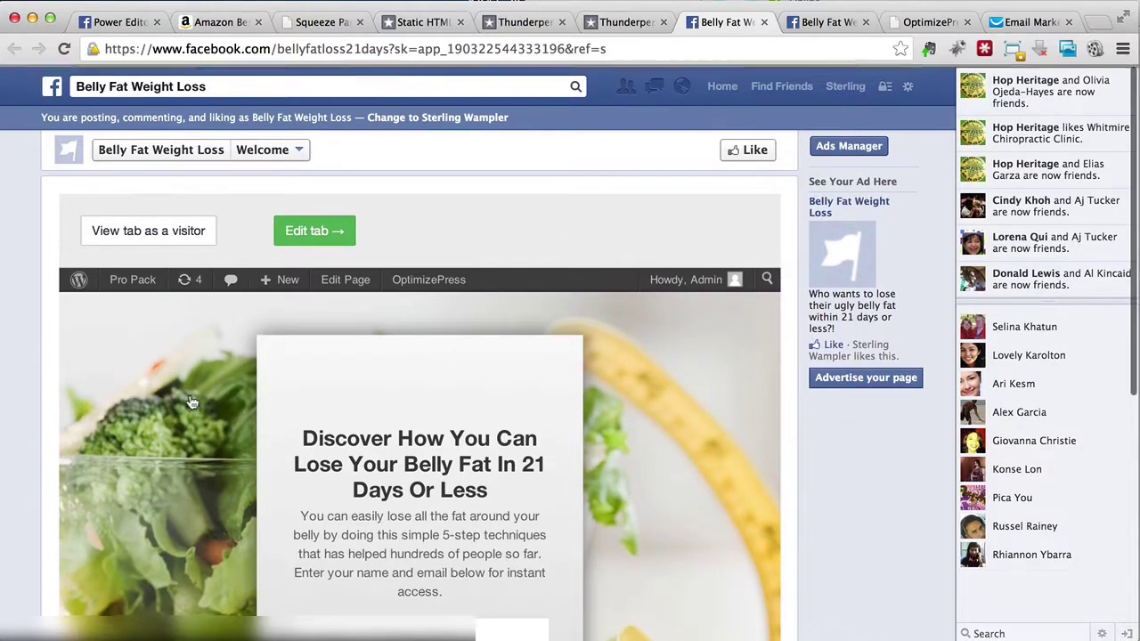
# Step: Go to the page's timeline and close the extra Static HTML, Thunderpenny, and OptimizePress browser tabs
pyautogui.click(267, 147)
pyautogui.click(196, 150)
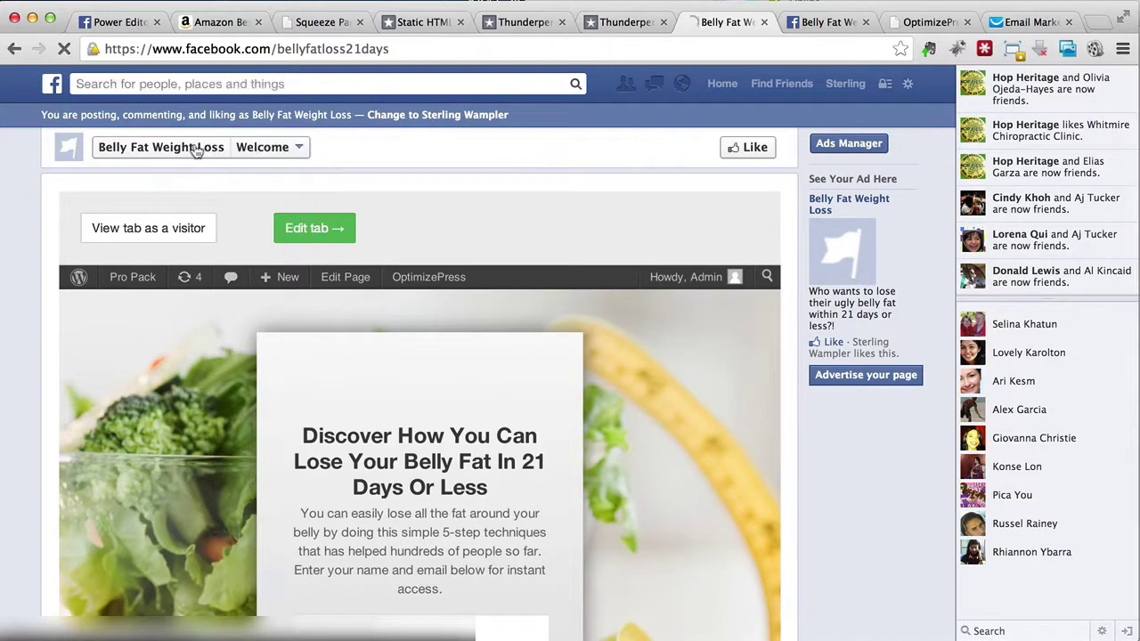
pyautogui.click(461, 22)
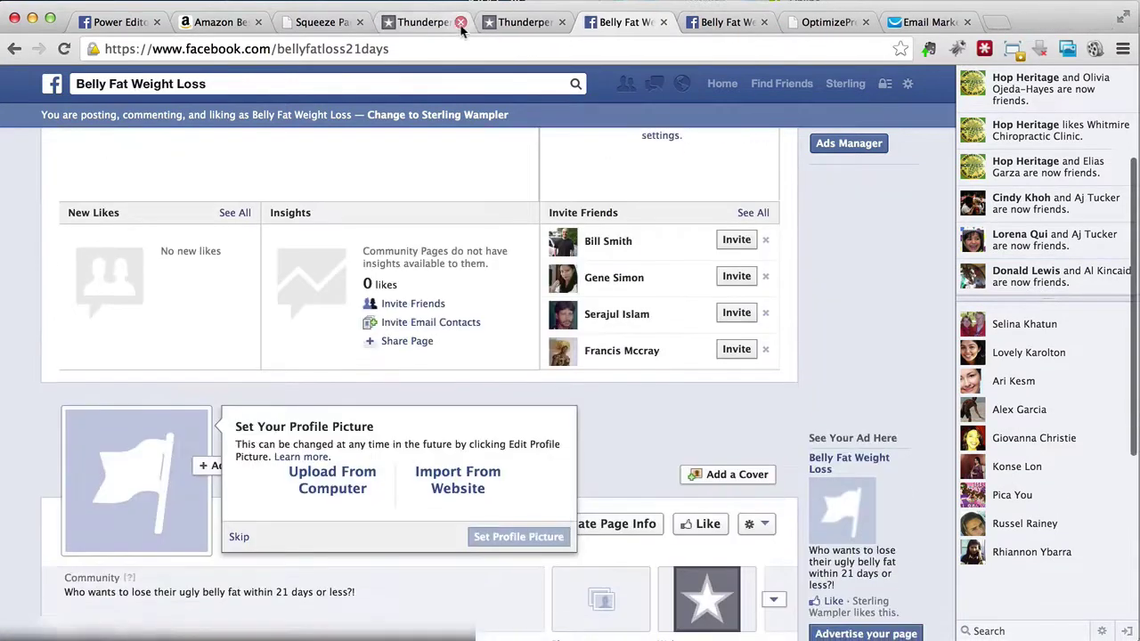
pyautogui.click(461, 22)
pyautogui.click(461, 22)
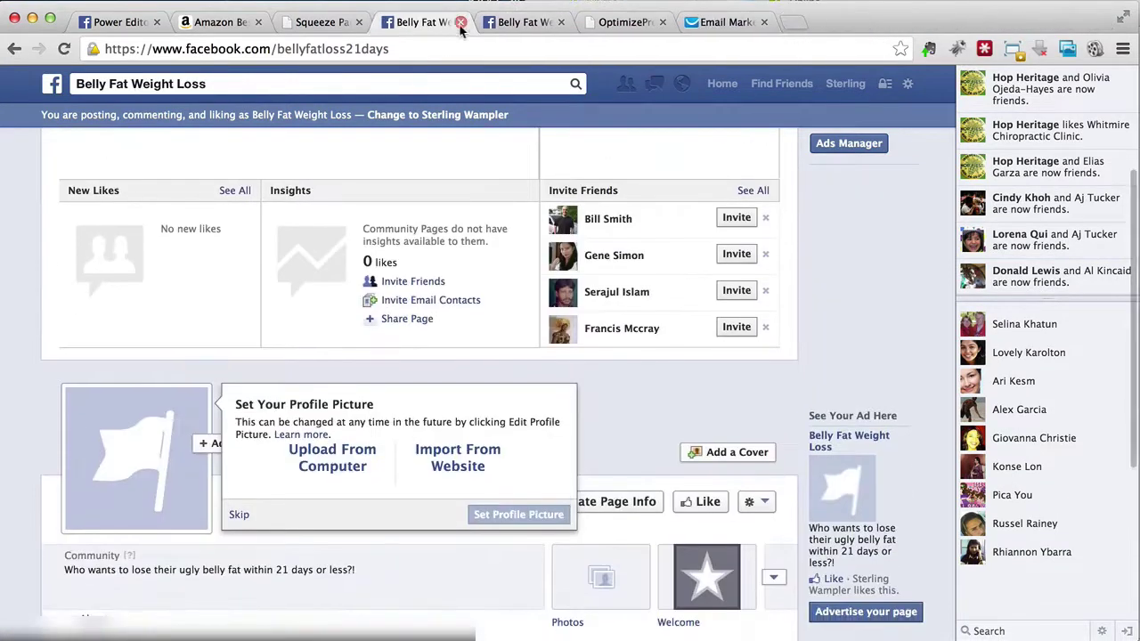
pyautogui.click(560, 22)
pyautogui.click(560, 22)
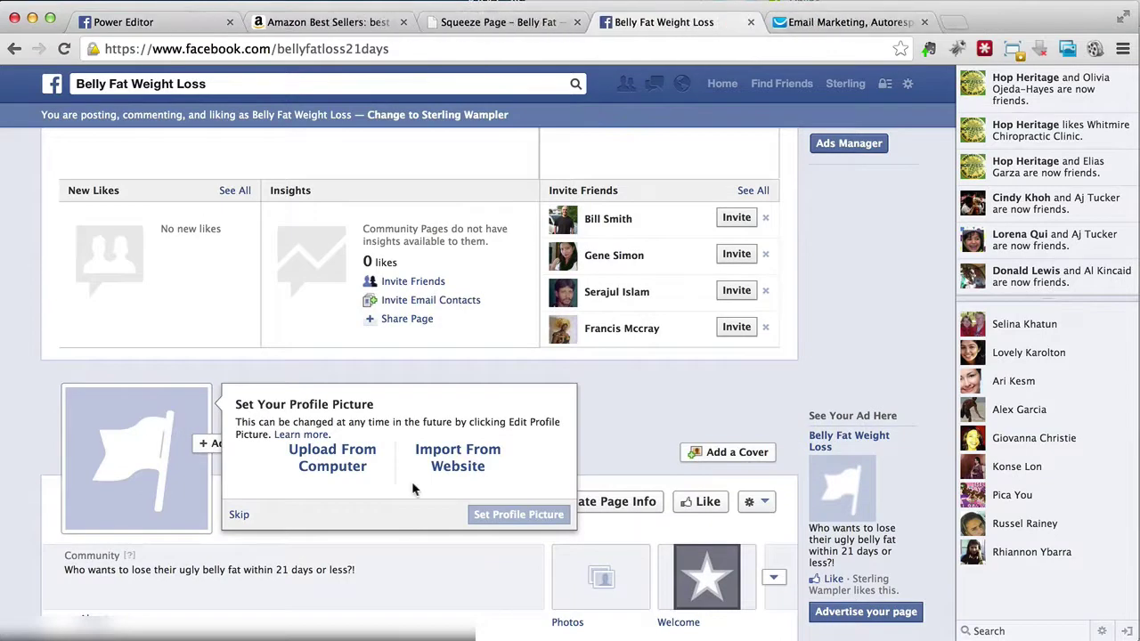
# Step: Expand the page's apps row, open the Welcome tab, and bring up its Static HTML editor
pyautogui.scroll(-3, 621, 482)
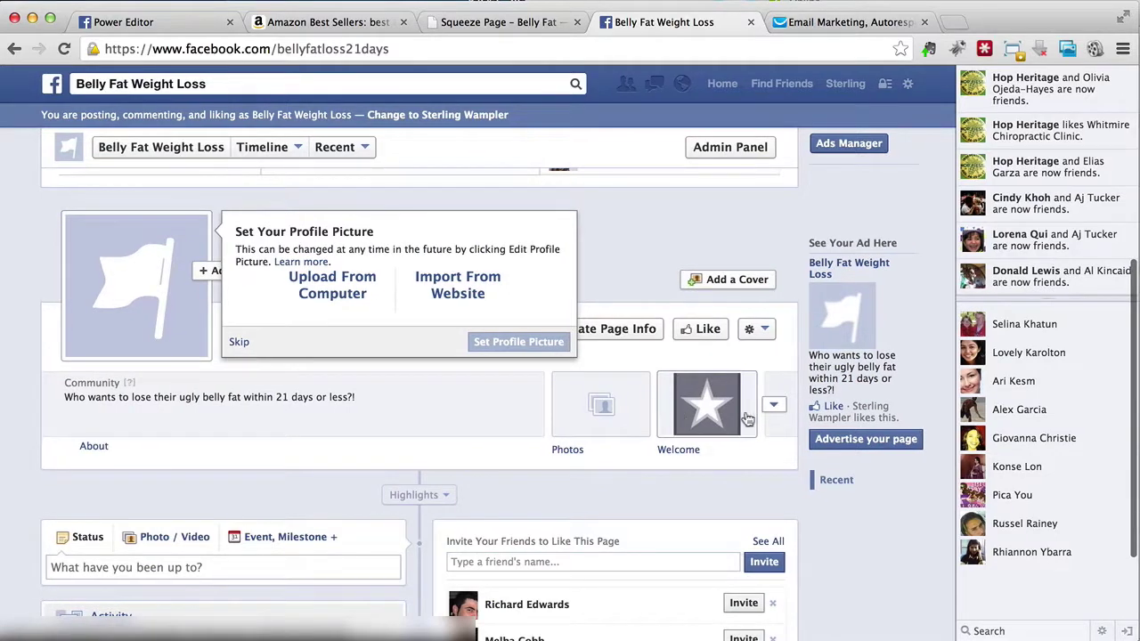
pyautogui.click(755, 330)
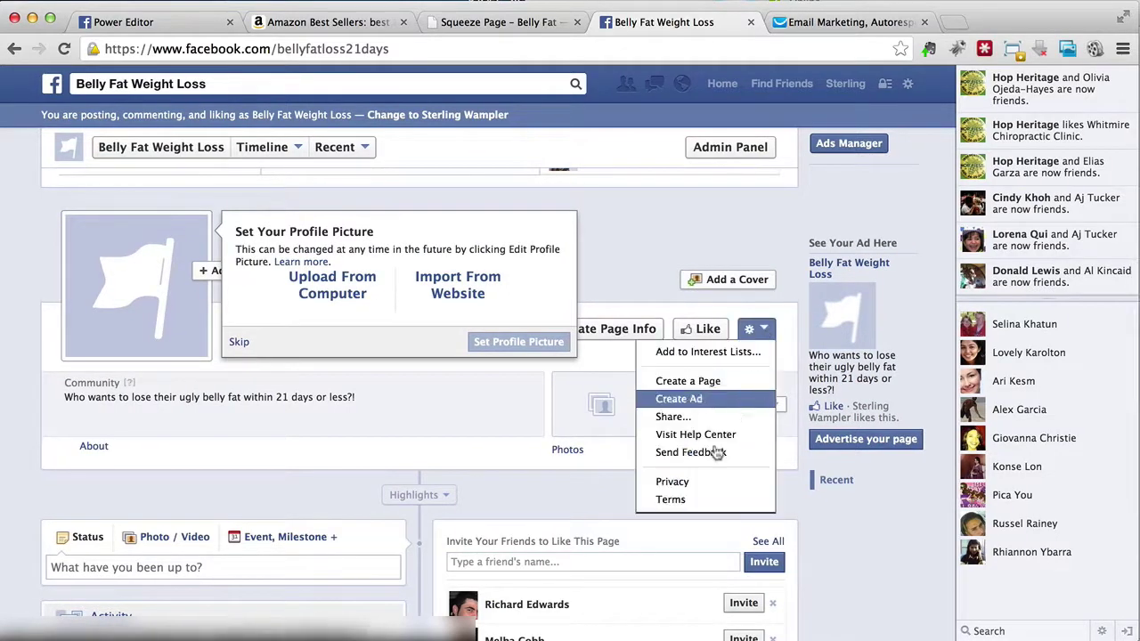
pyautogui.click(776, 407)
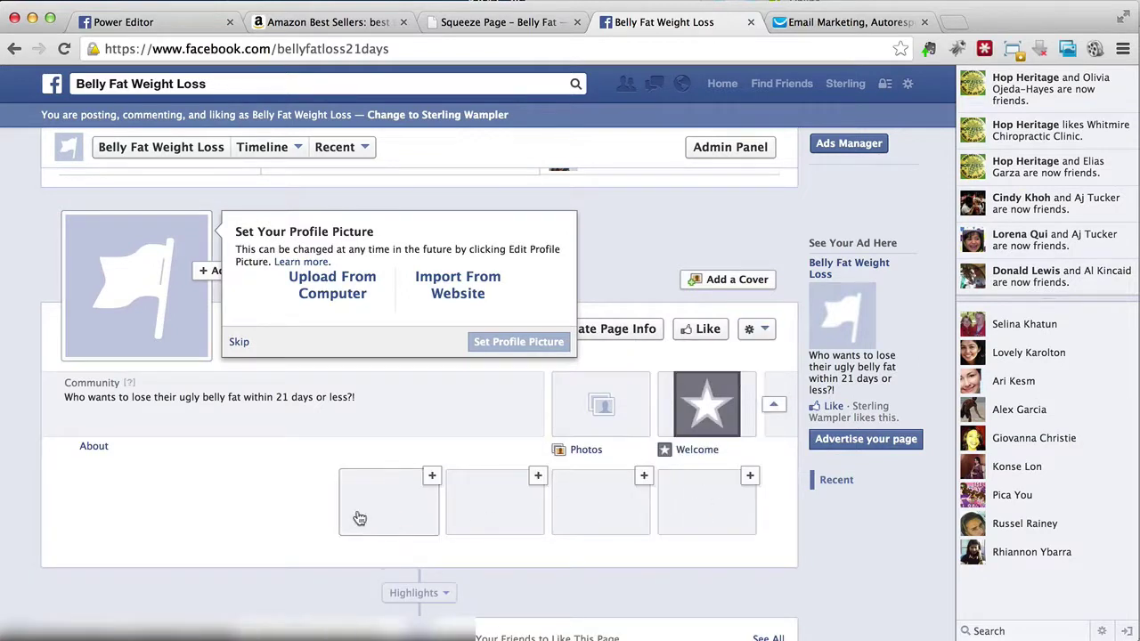
pyautogui.click(750, 378)
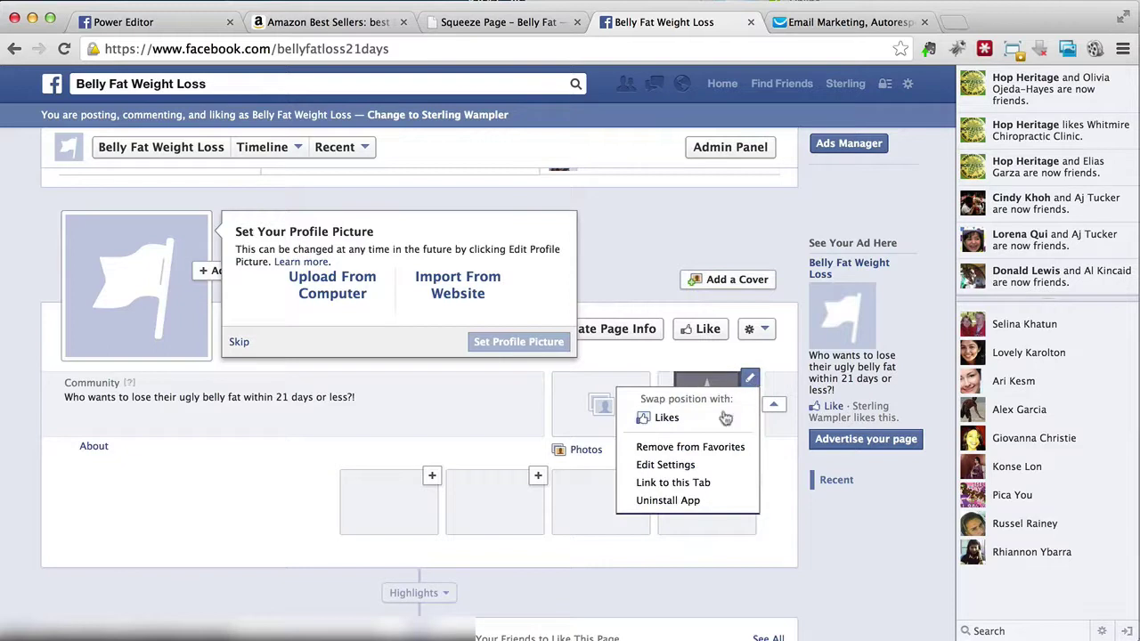
pyautogui.click(718, 482)
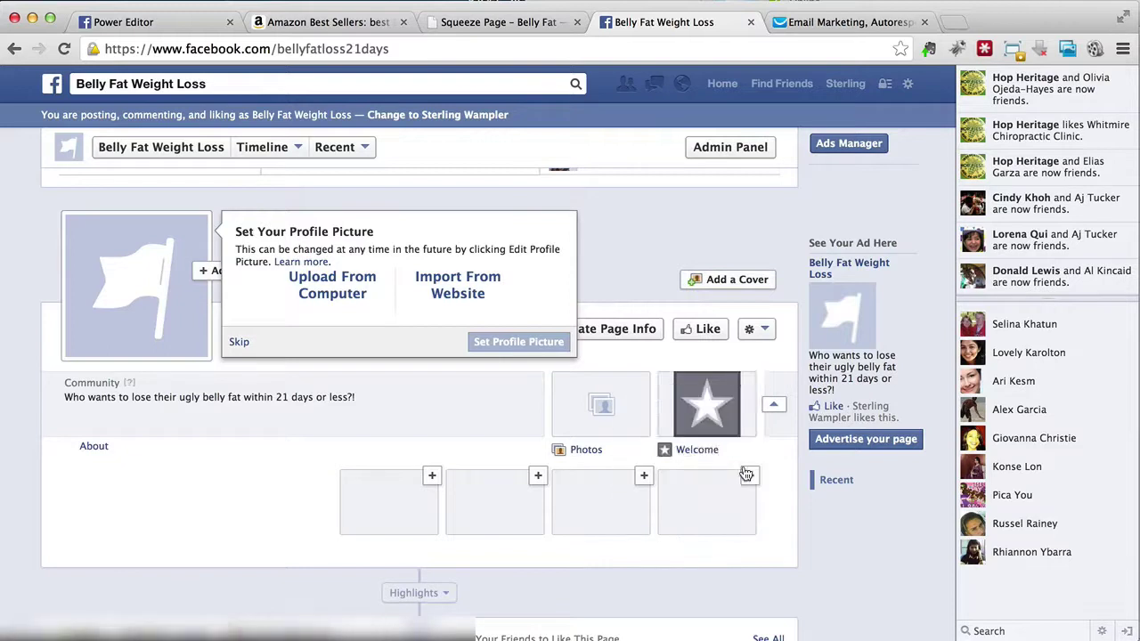
pyautogui.click(697, 456)
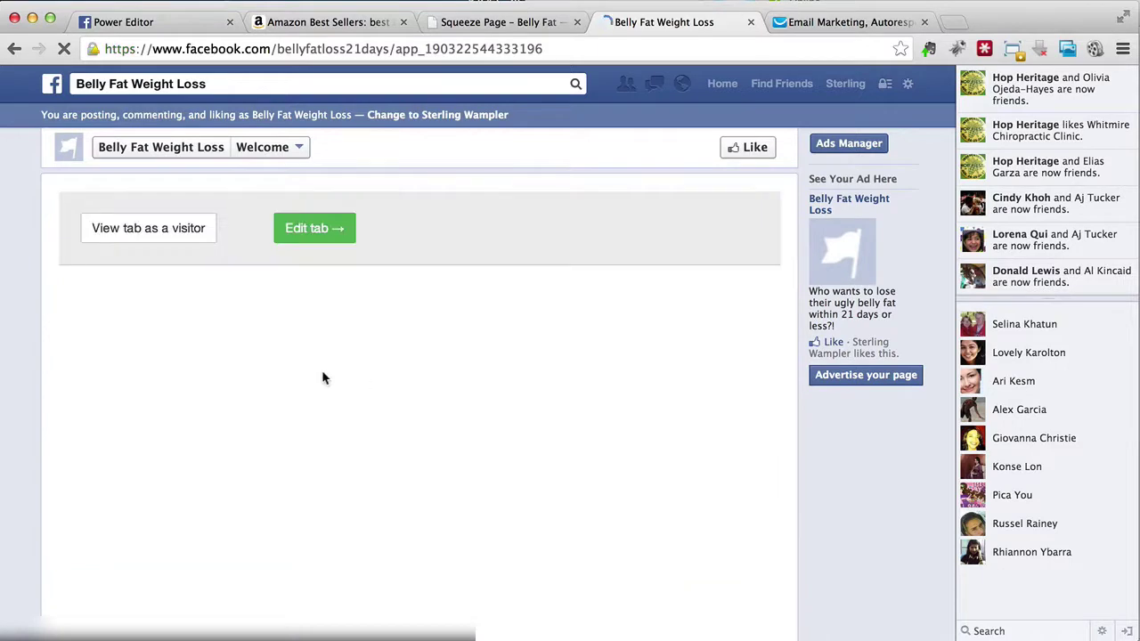
pyautogui.scroll(-5, 321, 370)
pyautogui.scroll(5, 322, 369)
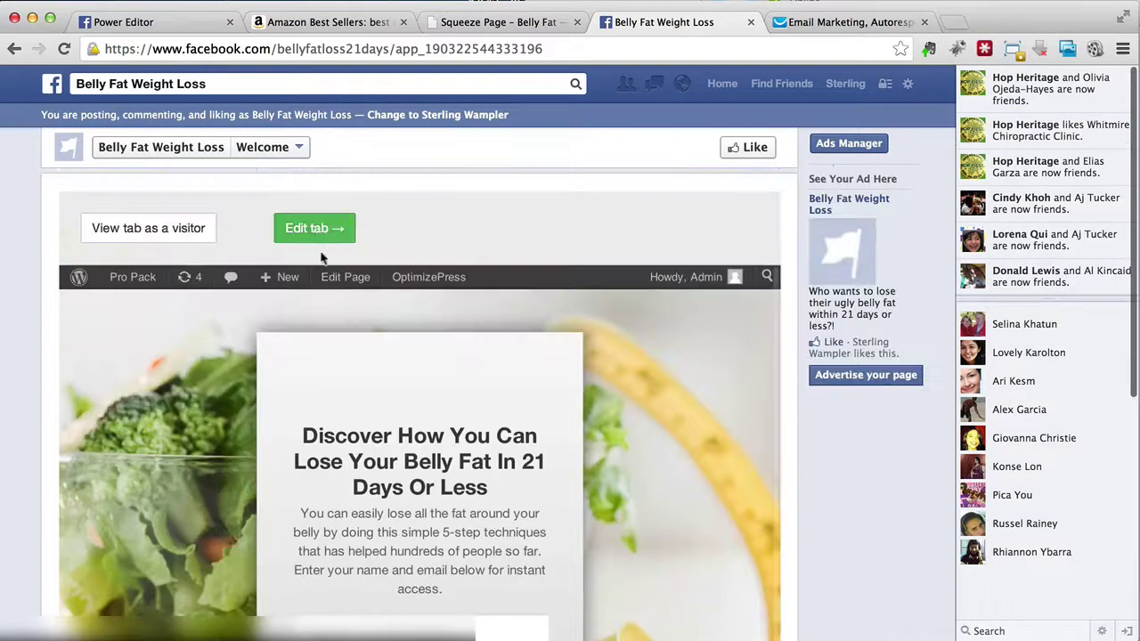
pyautogui.click(319, 230)
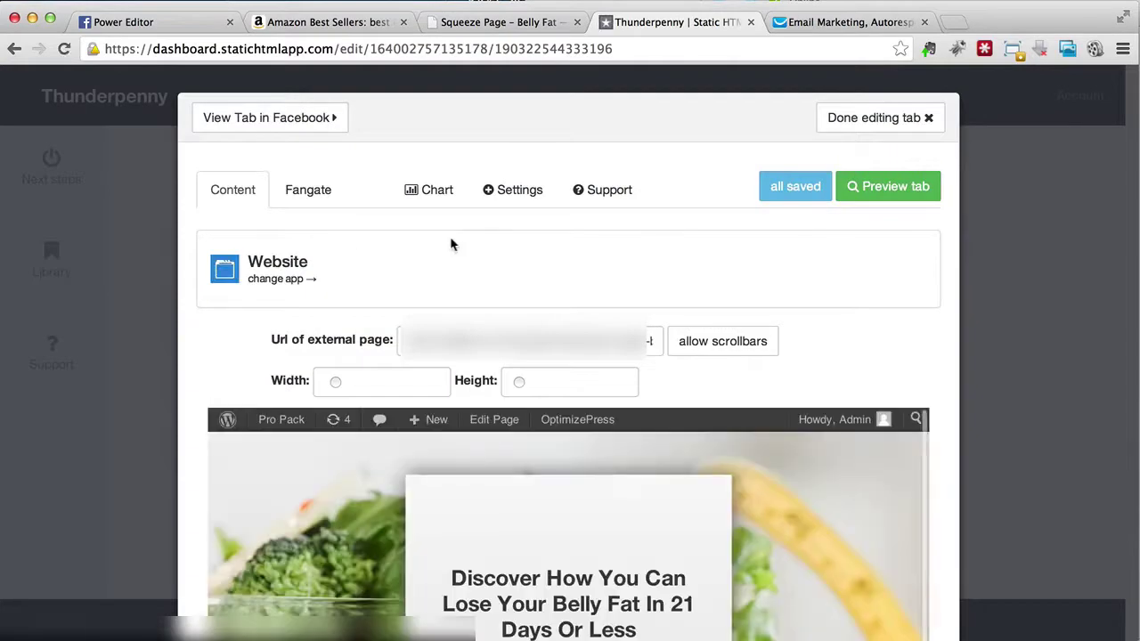
# Step: In Settings, log in with Facebook and grant the e-mail and Pages permissions
pyautogui.click(514, 192)
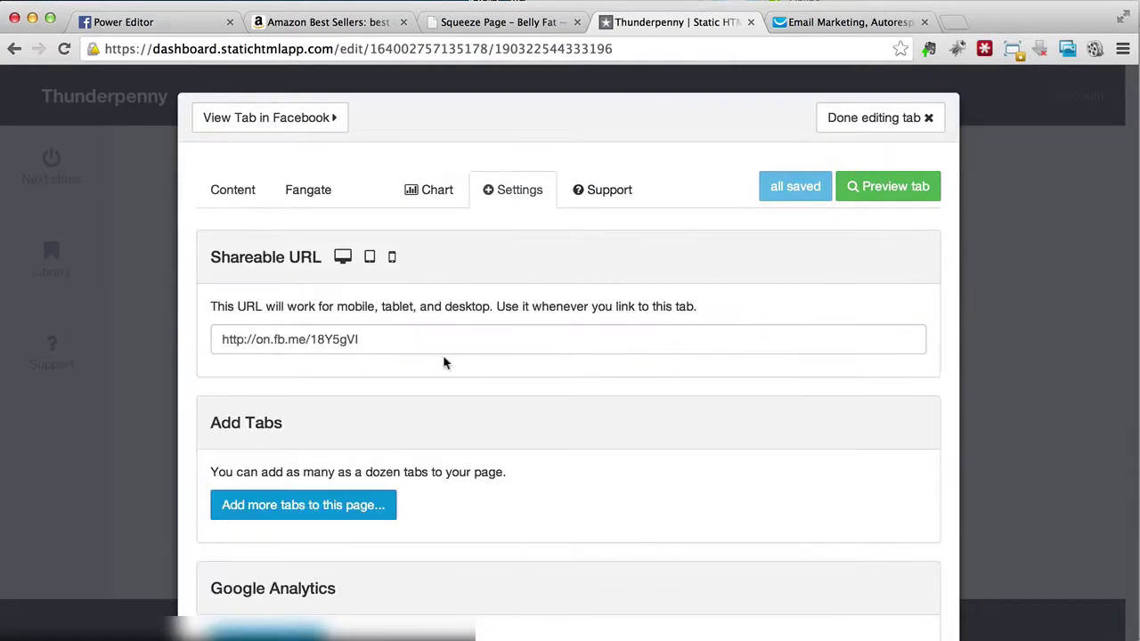
pyautogui.scroll(-5, 534, 308)
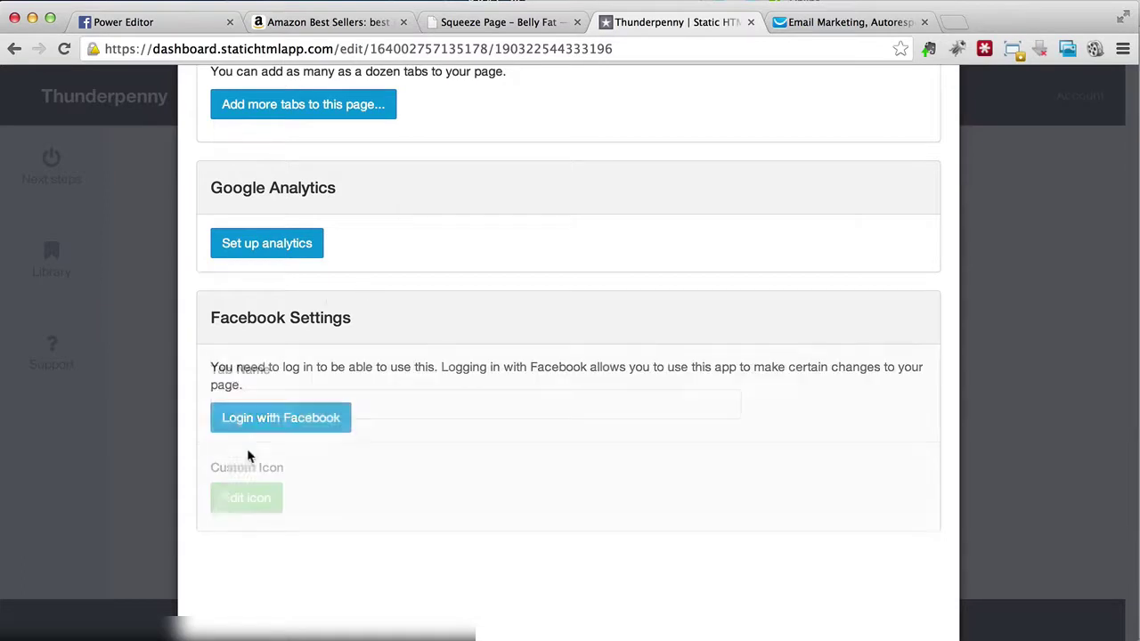
pyautogui.click(254, 428)
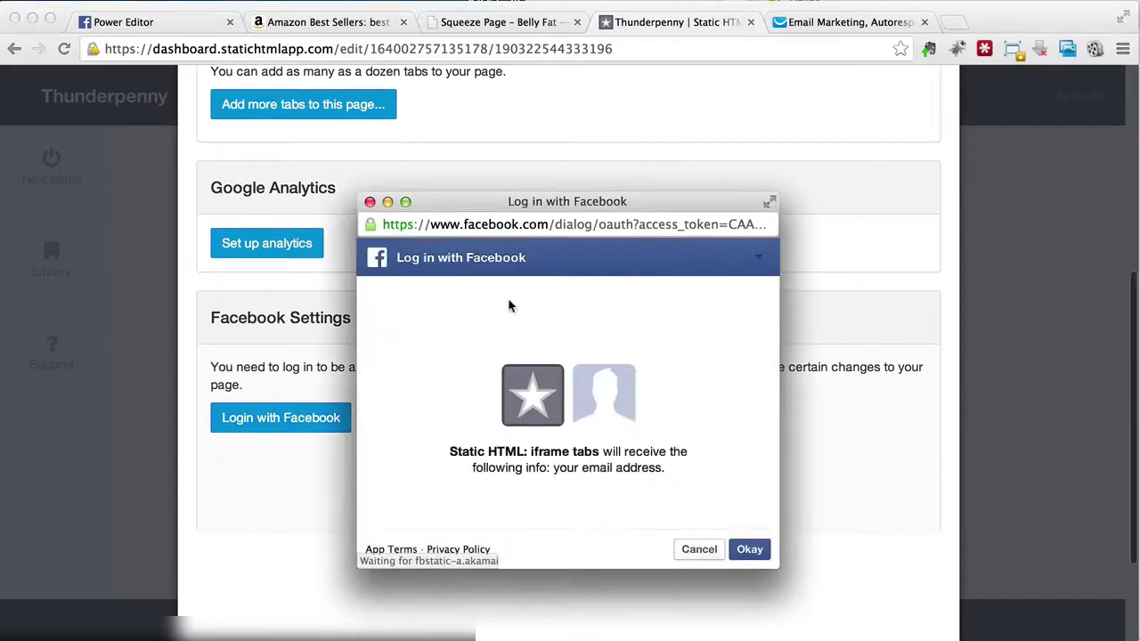
pyautogui.click(751, 550)
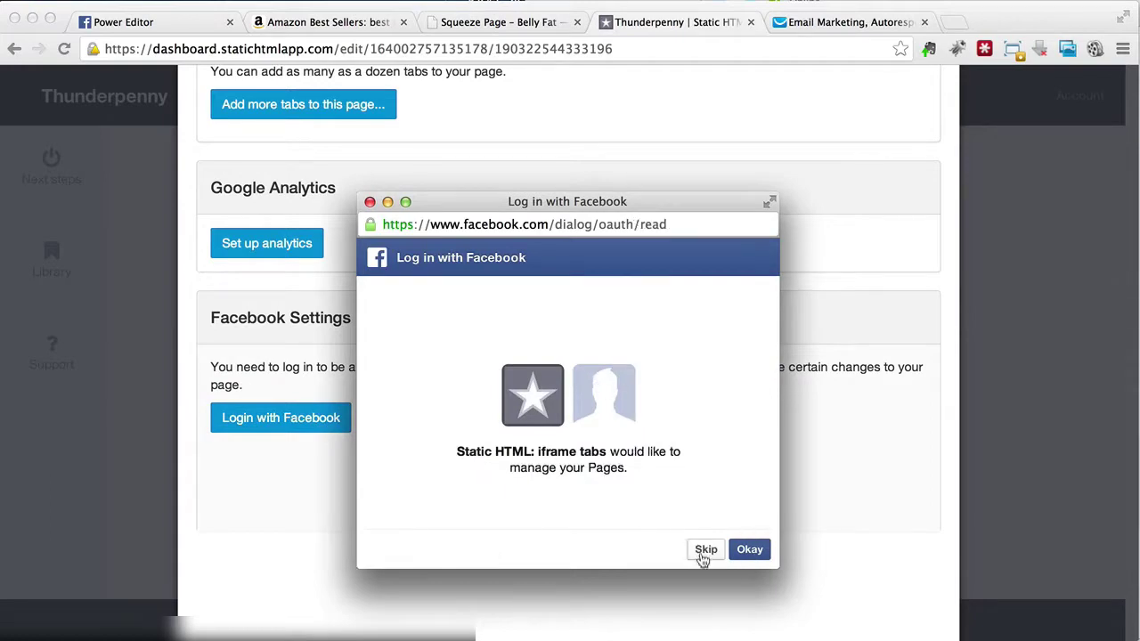
pyautogui.click(751, 550)
# Step: Rename the tab from Welcome to 'Lose Belly Fat' and save the tab name
pyautogui.tripleClick(432, 401)
pyautogui.write('Belly Fat')
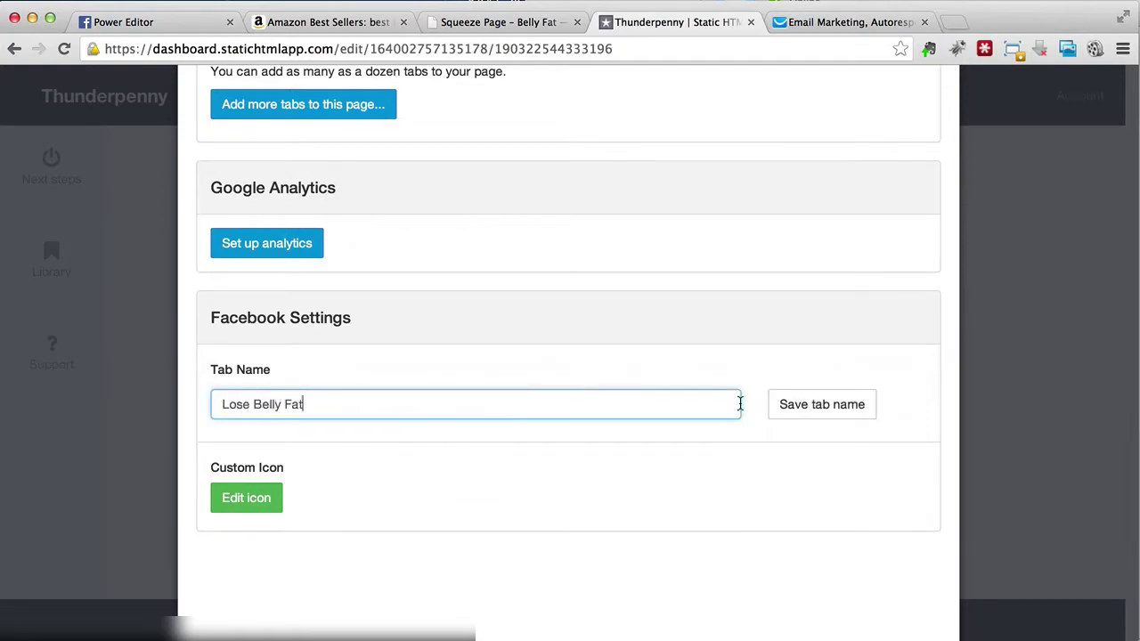
pyautogui.click(840, 406)
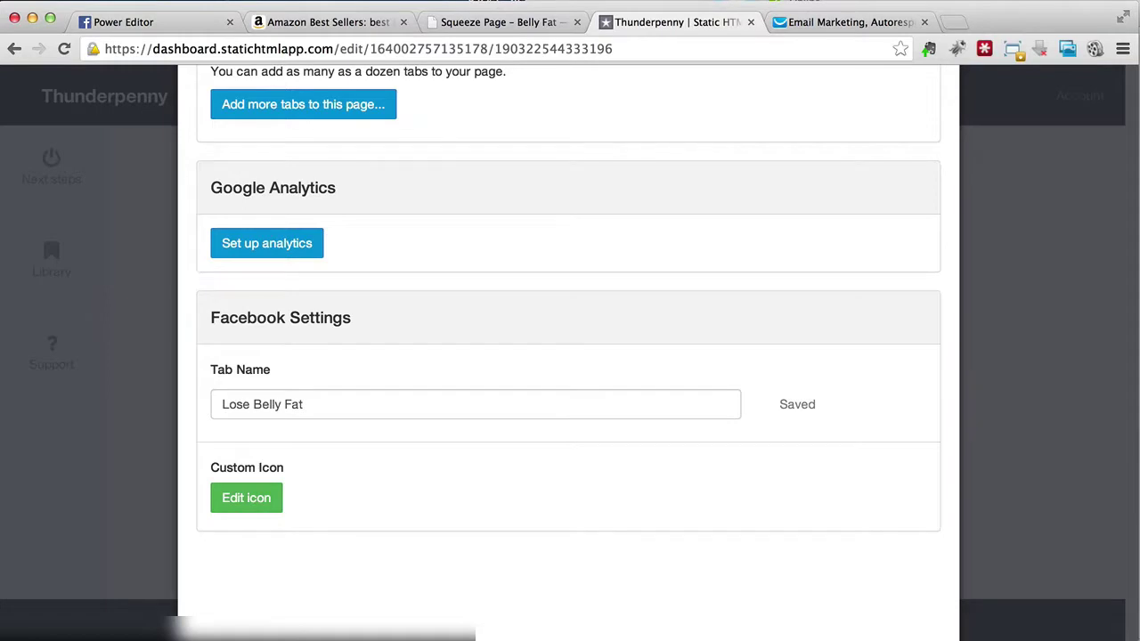
# Step: Start the custom icon setup and open the Facebook Developer tool link in a new tab
pyautogui.click(246, 498)
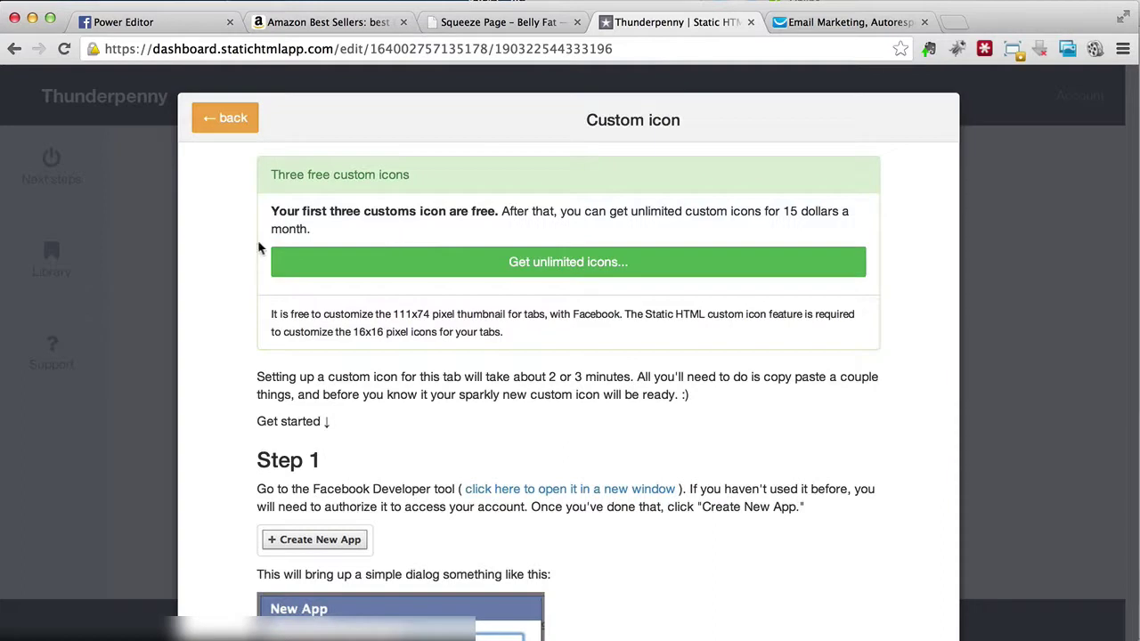
pyautogui.scroll(-5, 191, 277)
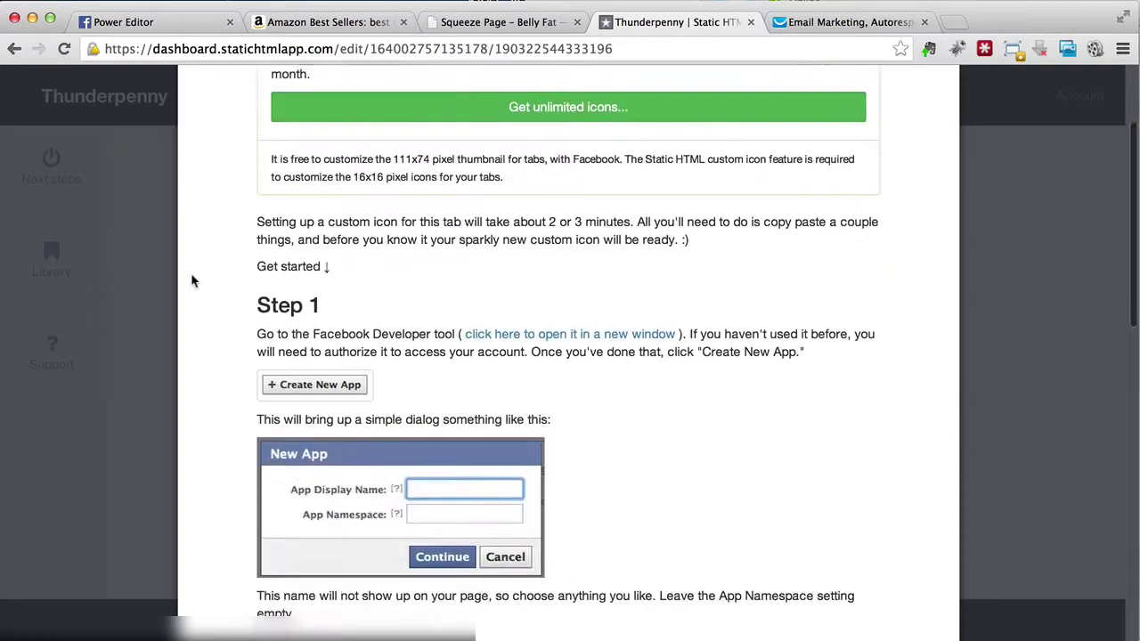
pyautogui.scroll(-2, 191, 281)
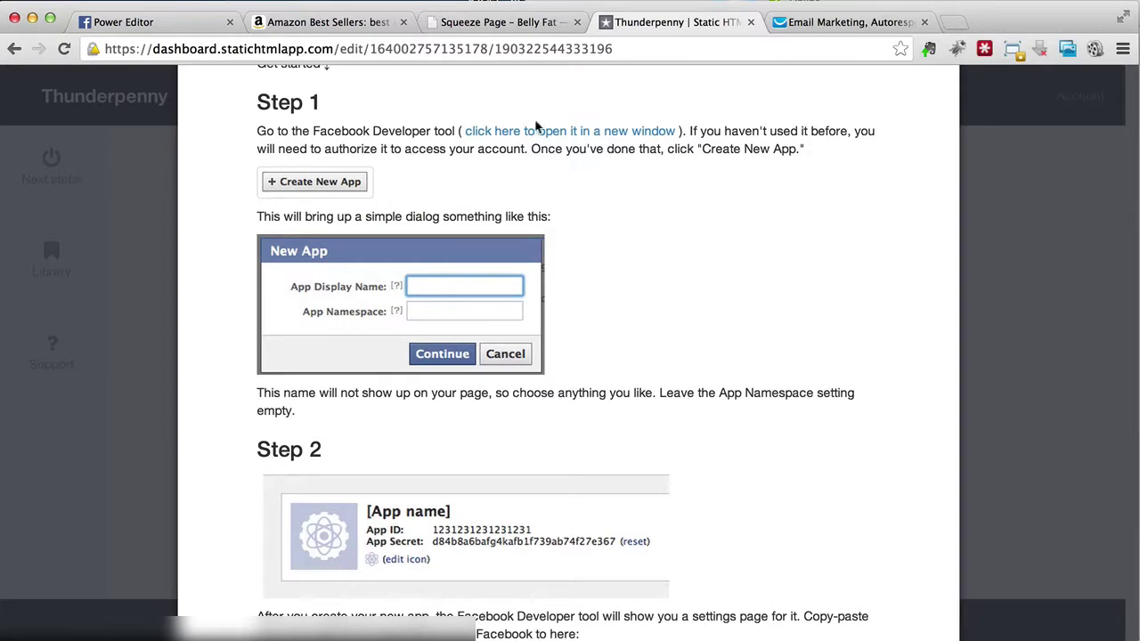
pyautogui.rightClick(542, 132)
pyautogui.click(543, 139)
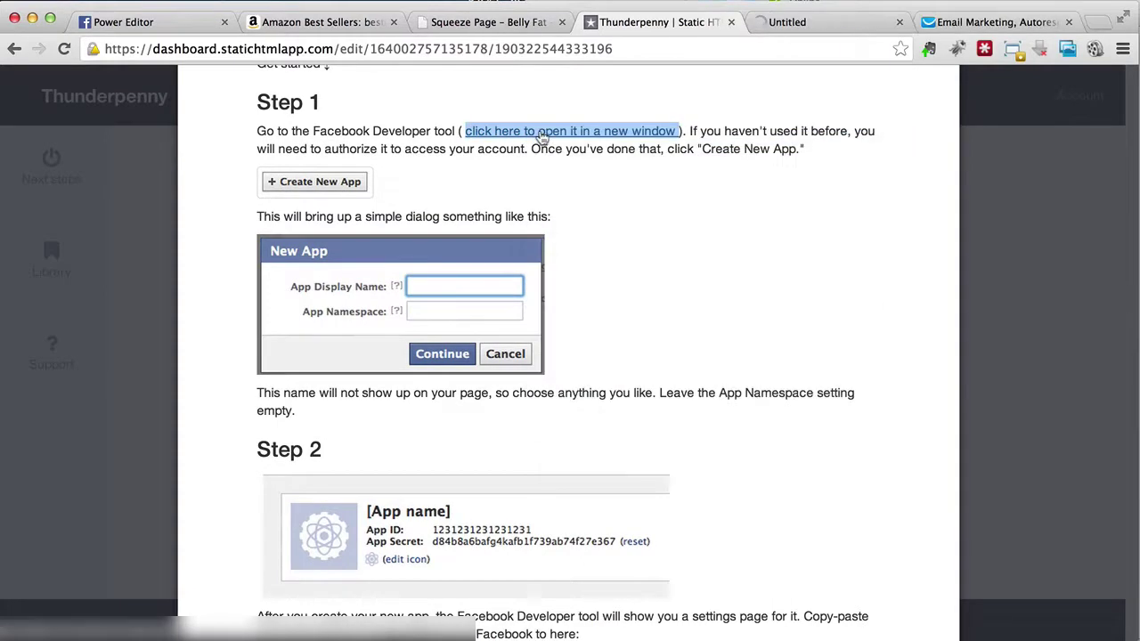
# Step: Begin developer registration, re-entering the account password and accepting the platform and privacy policies
pyautogui.click(821, 24)
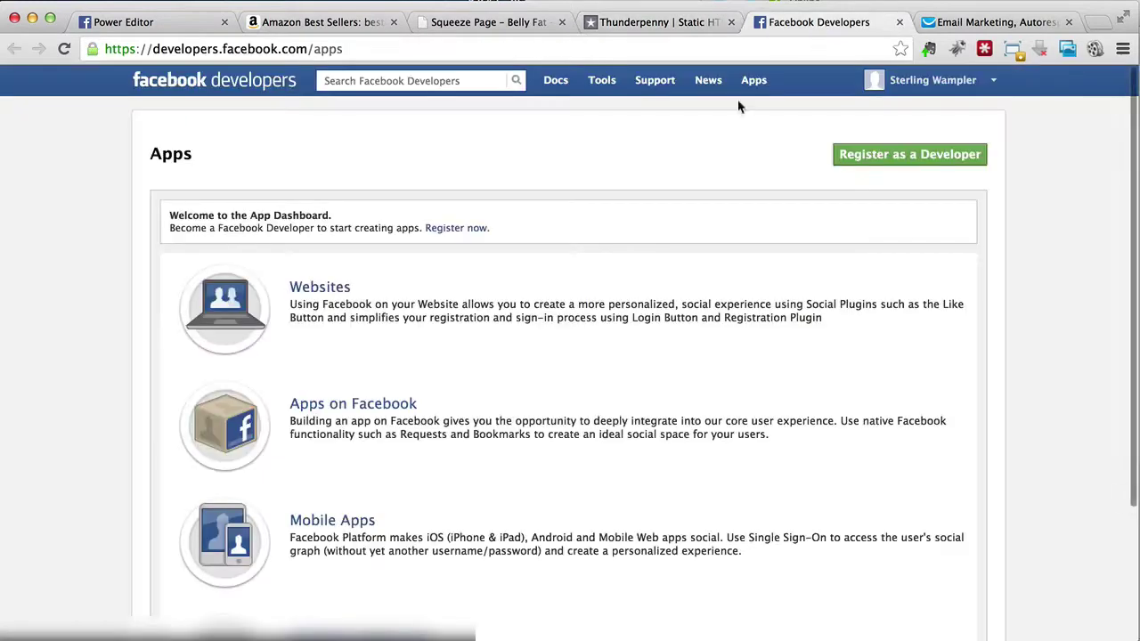
pyautogui.click(846, 159)
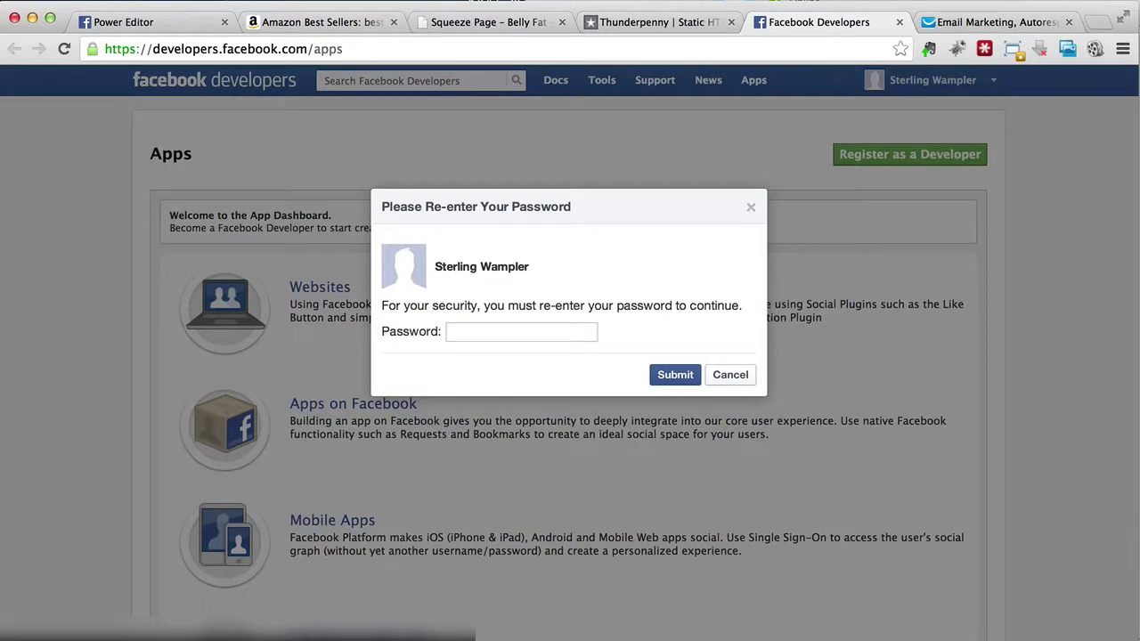
pyautogui.click(533, 330)
pyautogui.press('super+v')
pyautogui.click(677, 375)
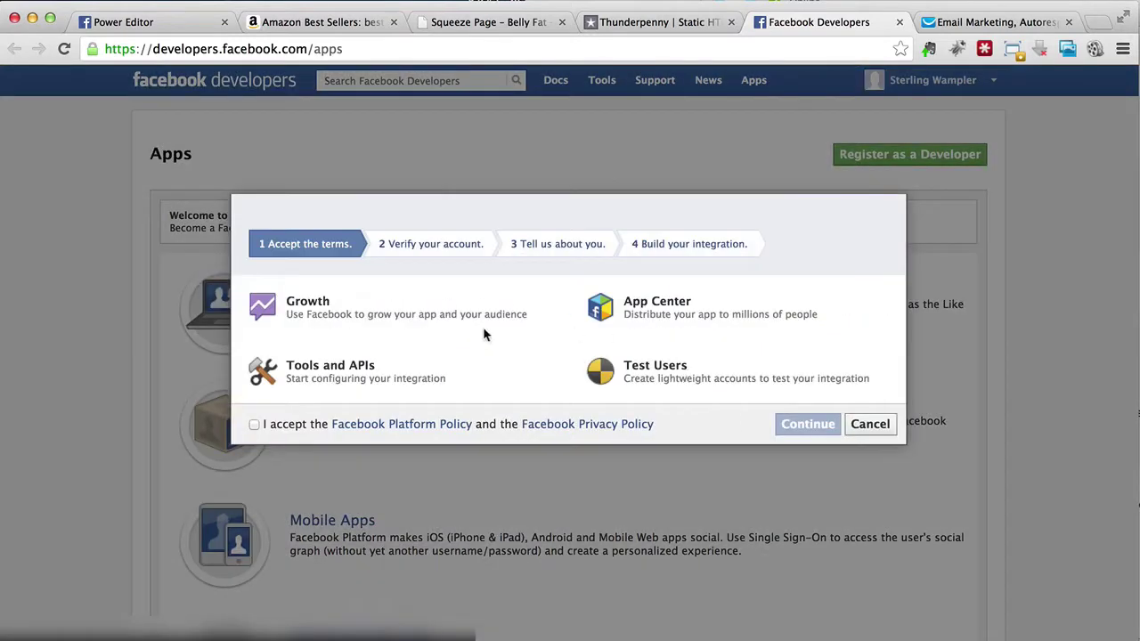
pyautogui.click(256, 426)
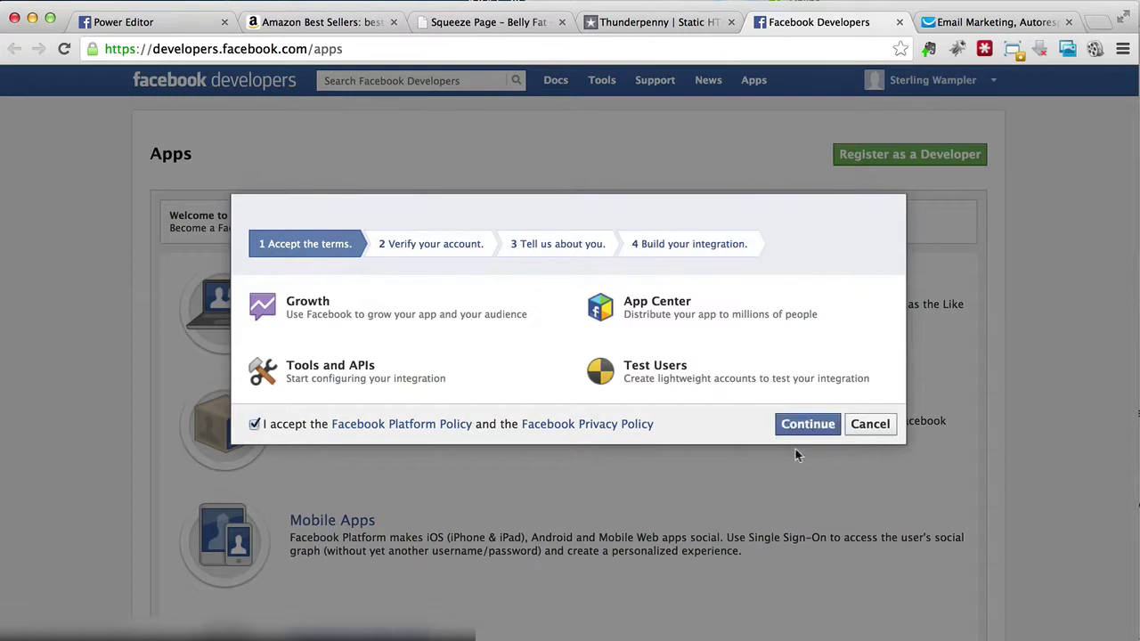
pyautogui.click(818, 431)
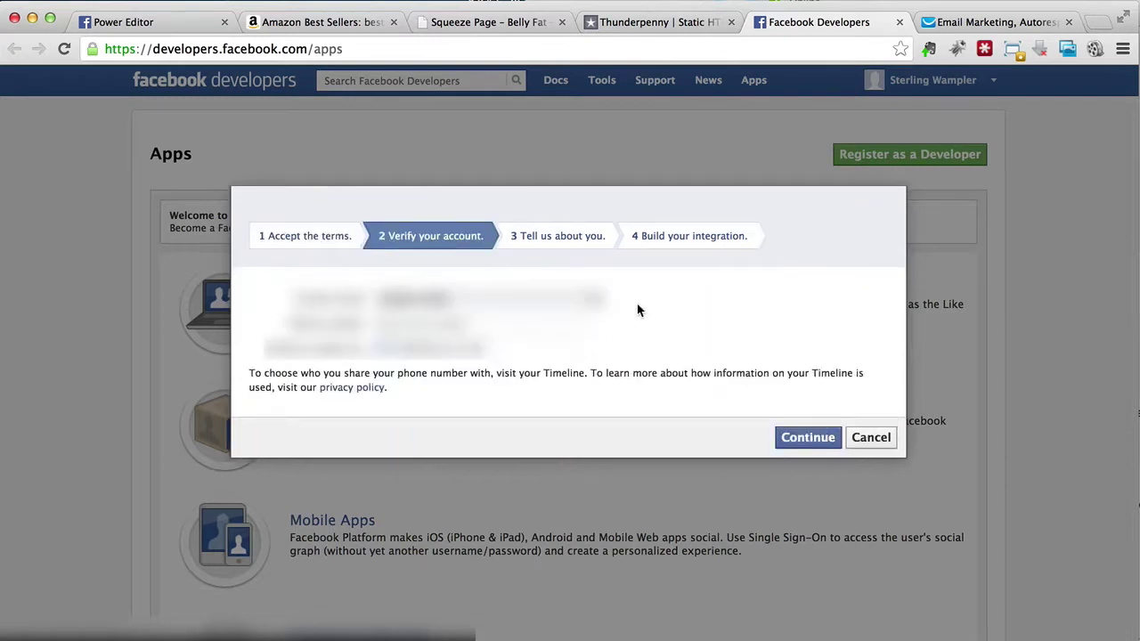
# Step: Verify the account with a phone number and the texted confirmation code
pyautogui.click(561, 321)
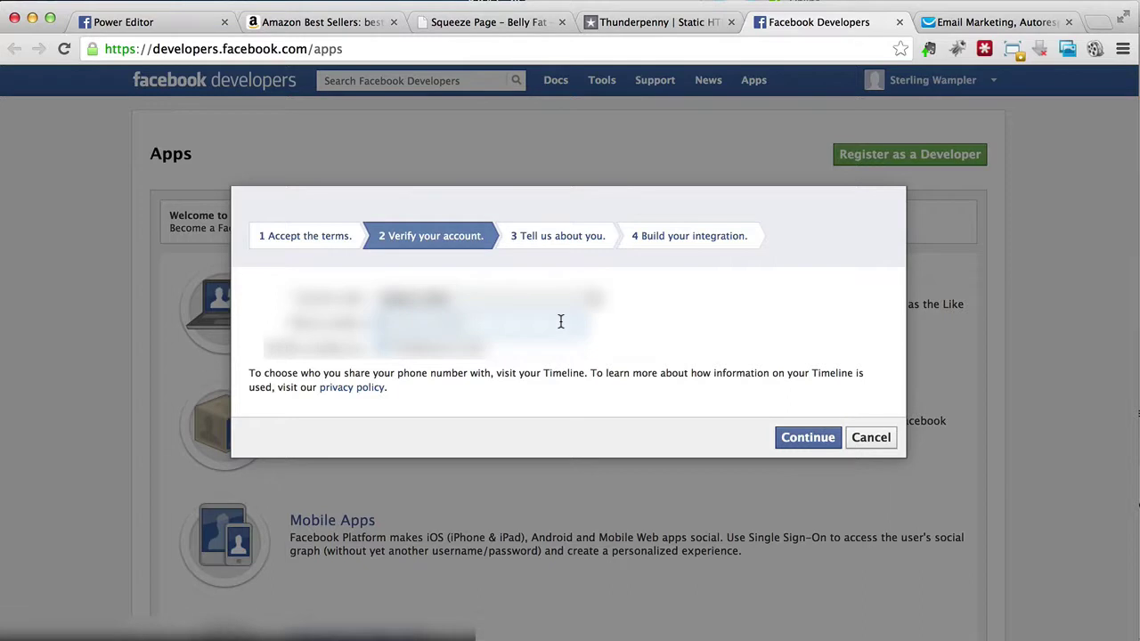
pyautogui.write('5555555555')
pyautogui.click(818, 438)
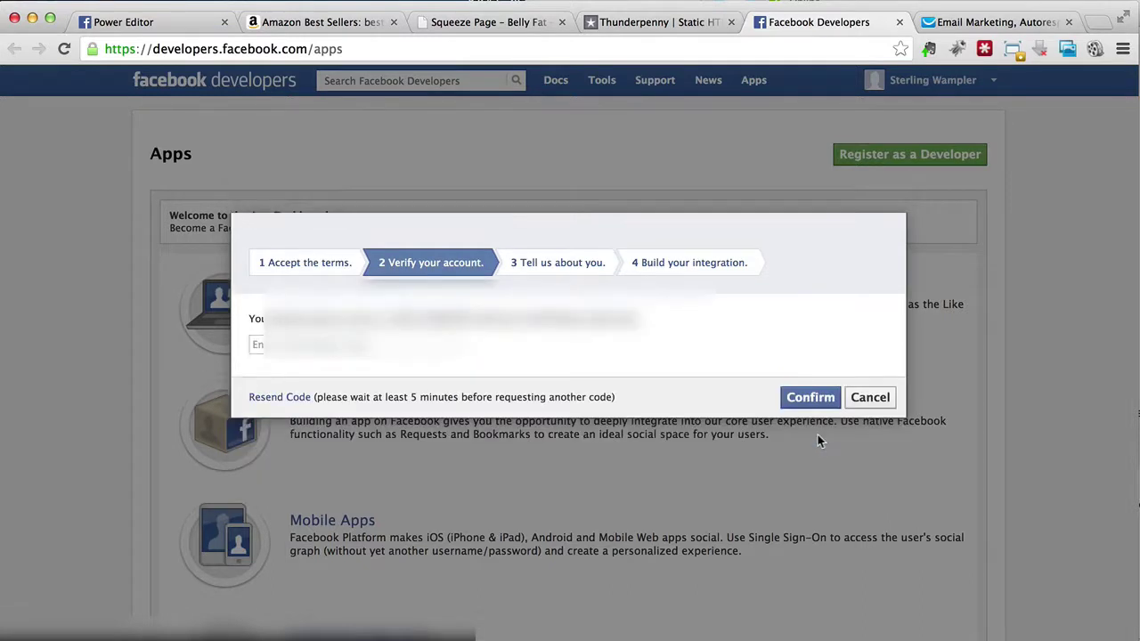
pyautogui.write('96')
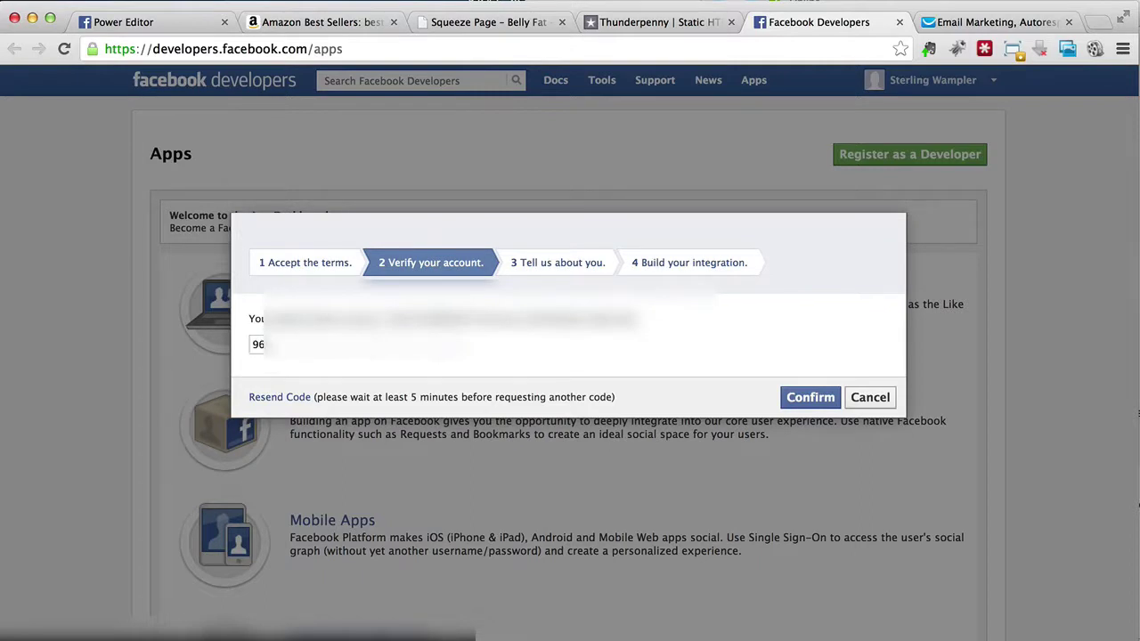
pyautogui.click(356, 345)
pyautogui.write('1234')
pyautogui.click(810, 399)
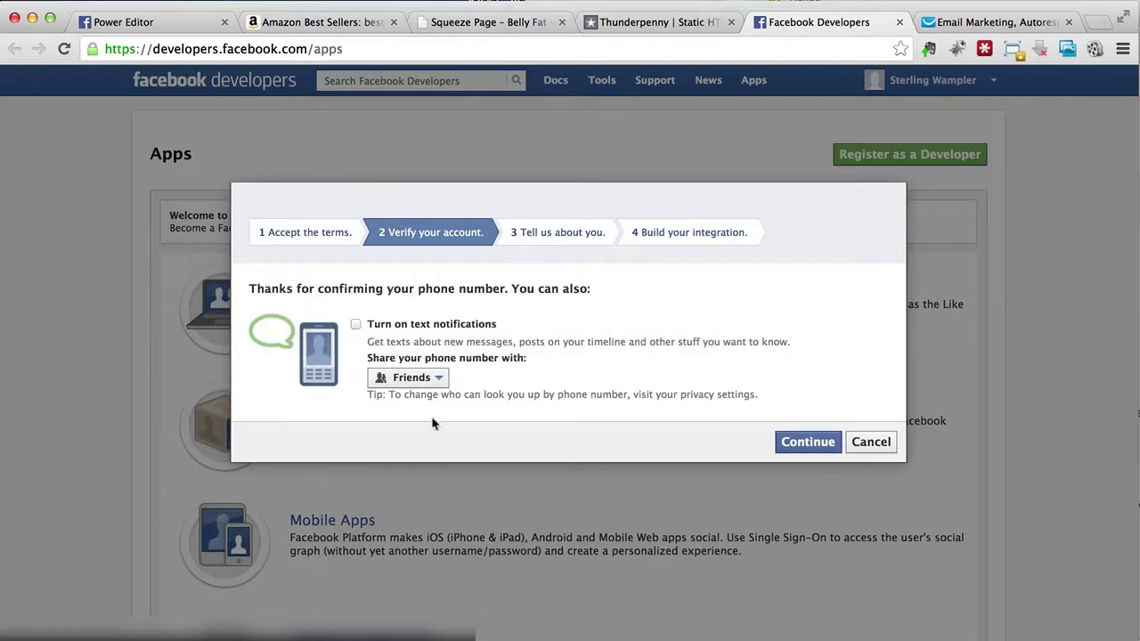
# Step: Set phone number sharing to Only Me, skip the profile questions and finish registration
pyautogui.click(412, 377)
pyautogui.click(404, 437)
pyautogui.click(802, 452)
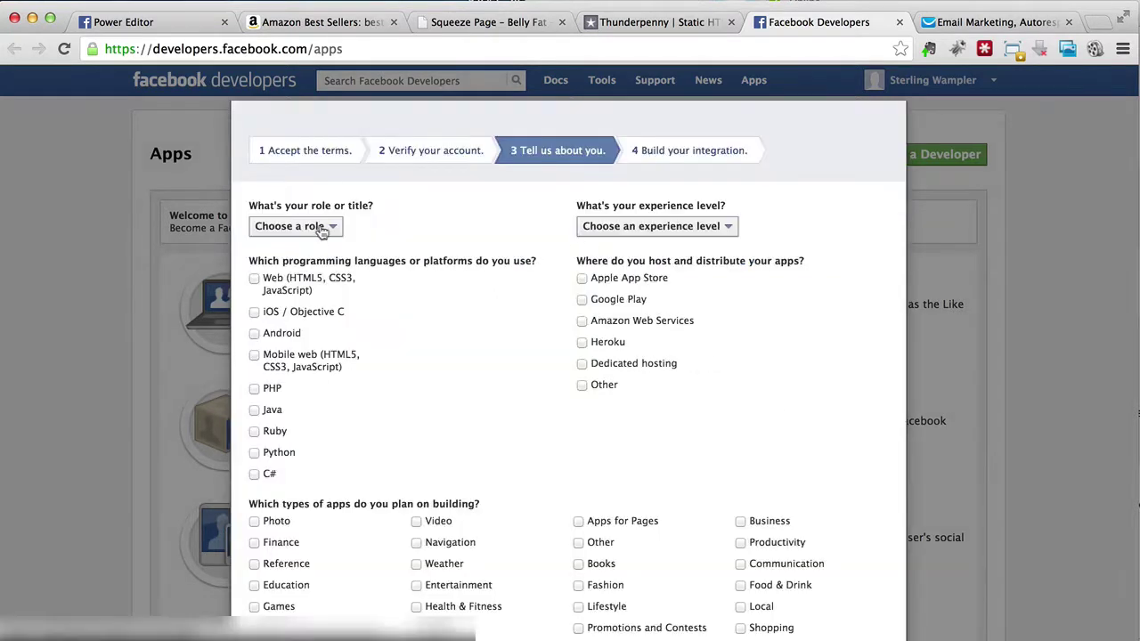
pyautogui.scroll(-3, 481, 319)
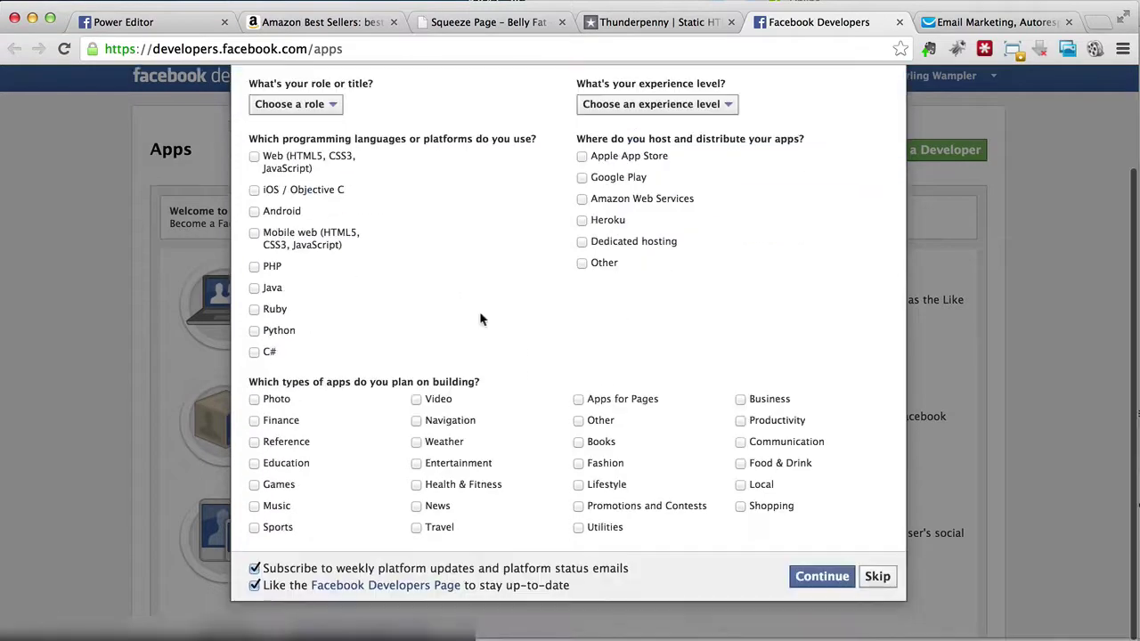
pyautogui.click(876, 580)
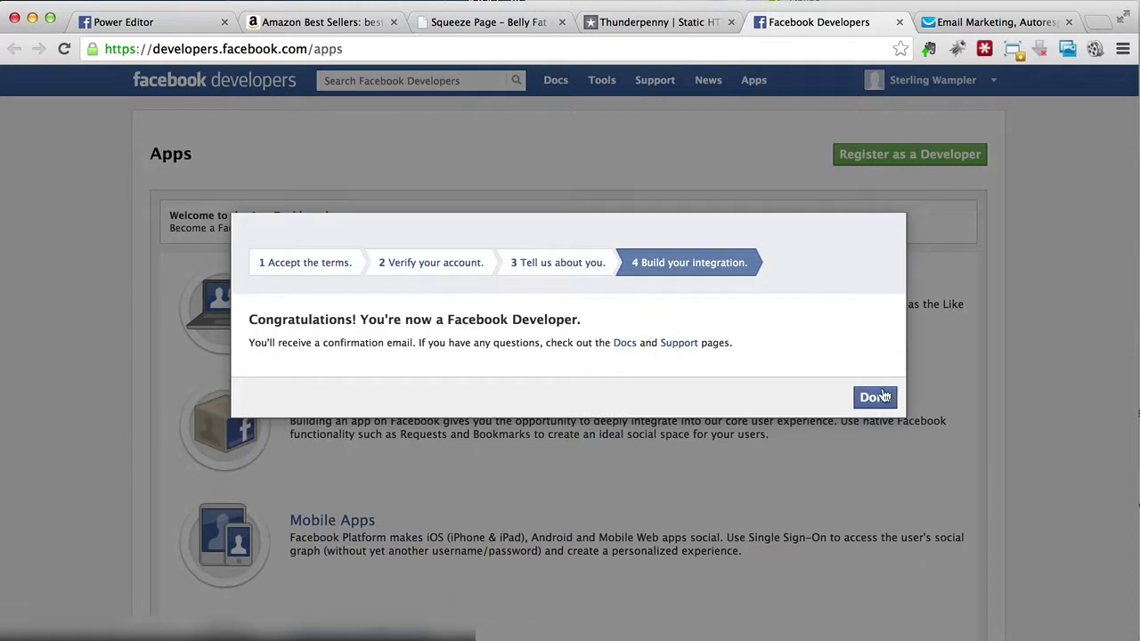
pyautogui.click(885, 399)
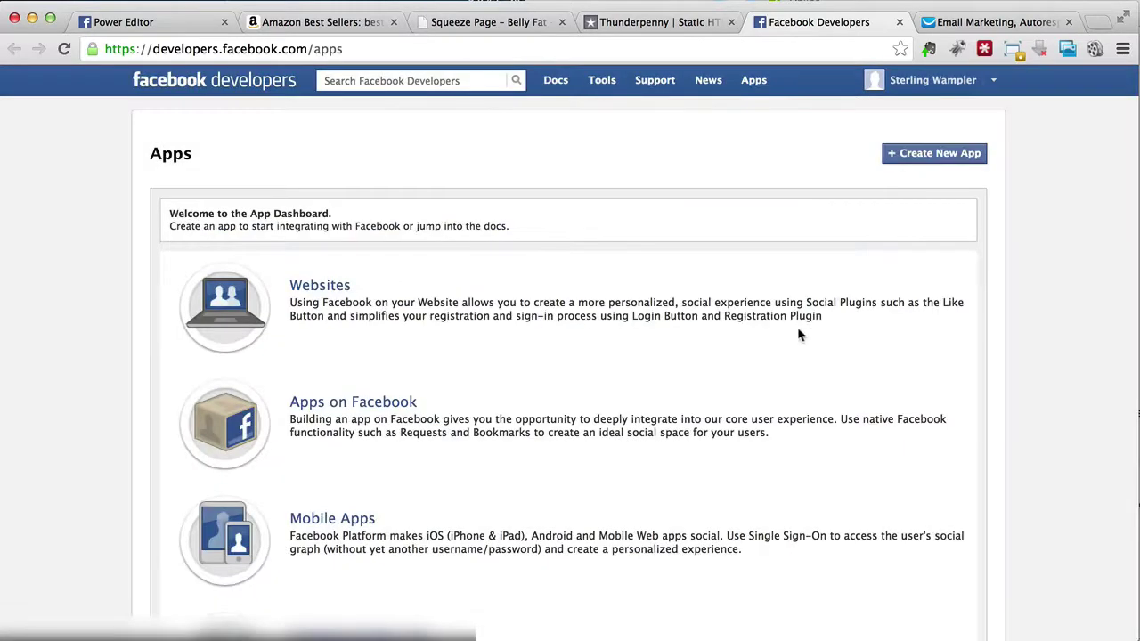
pyautogui.click(686, 25)
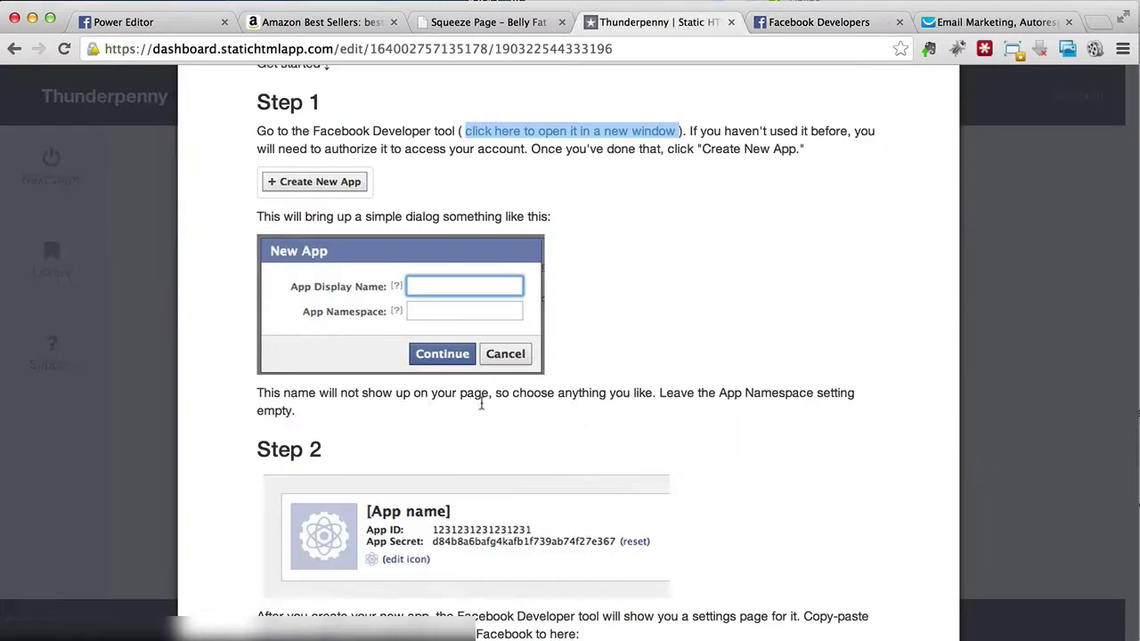
pyautogui.scroll(-3, 371, 436)
pyautogui.scroll(-1, 370, 436)
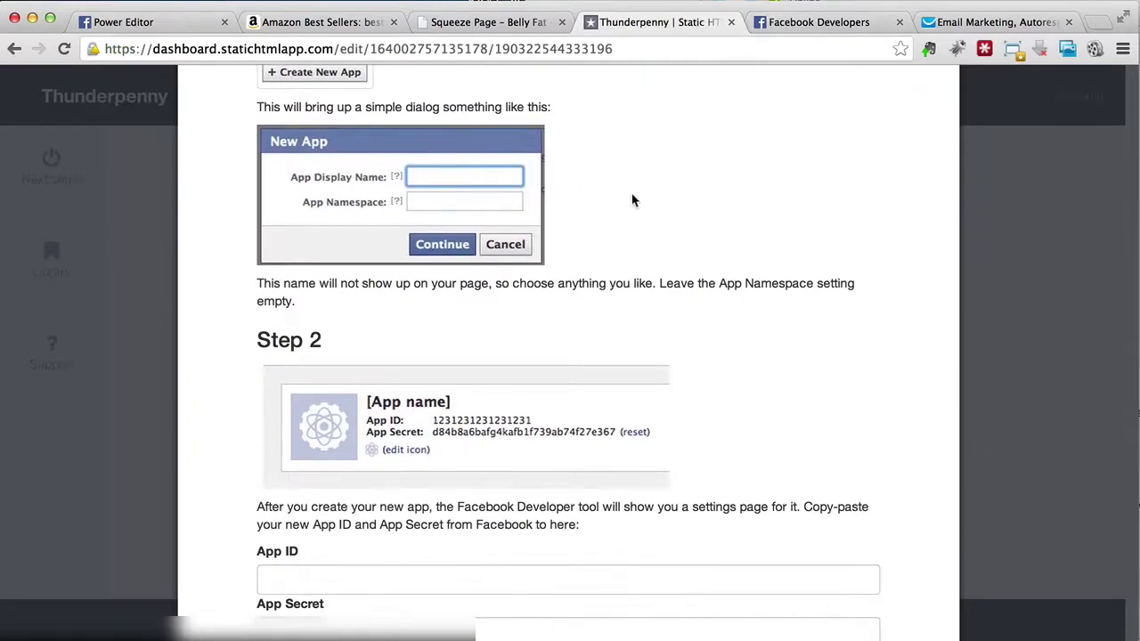
pyautogui.click(826, 22)
# Step: Name the new app 'Squeeze Page' with namespace 'bellyfatsqpage' and category Health & Fitness
pyautogui.click(920, 156)
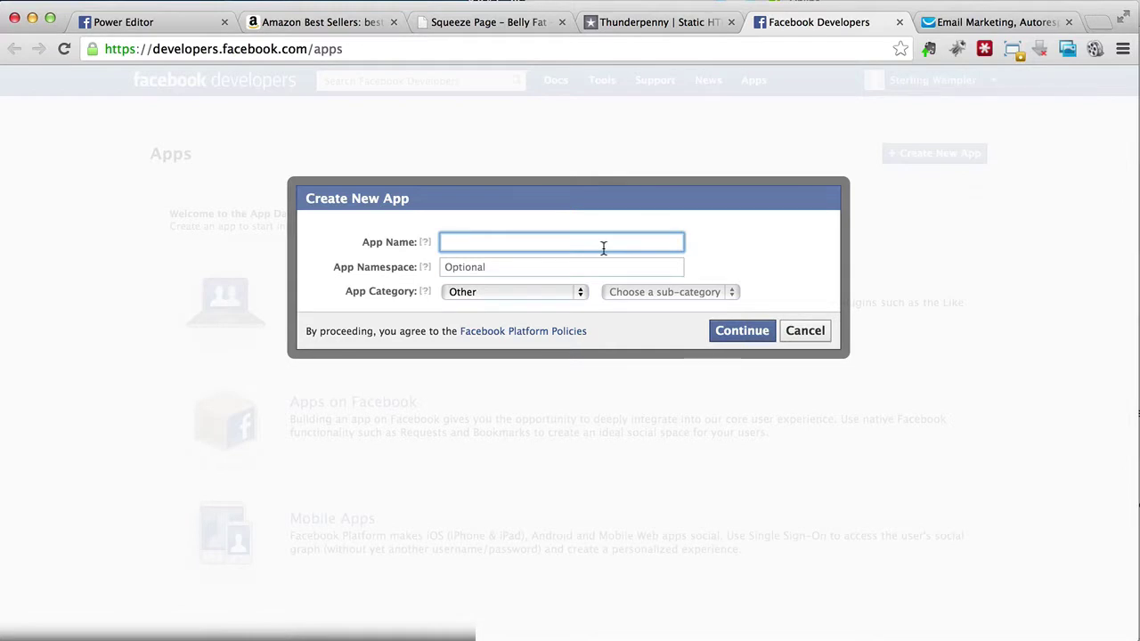
pyautogui.write('Squeeze Page')
pyautogui.click(579, 268)
pyautogui.write('Belly Fat Squeeze Pa')
pyautogui.click(465, 297)
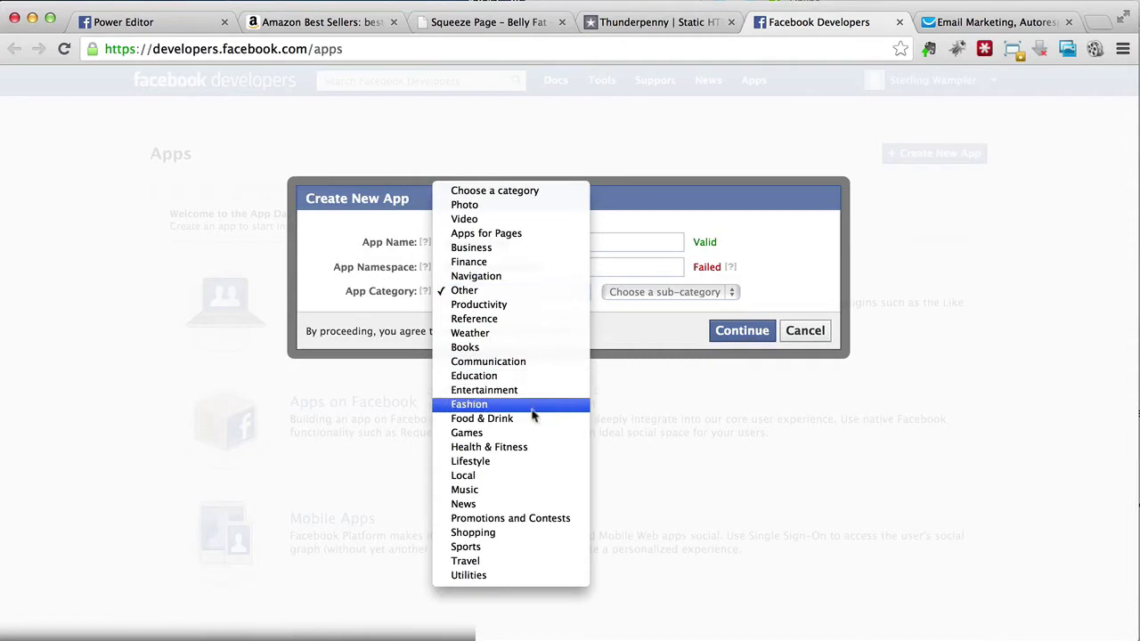
pyautogui.click(509, 448)
pyautogui.moveTo(733, 271)
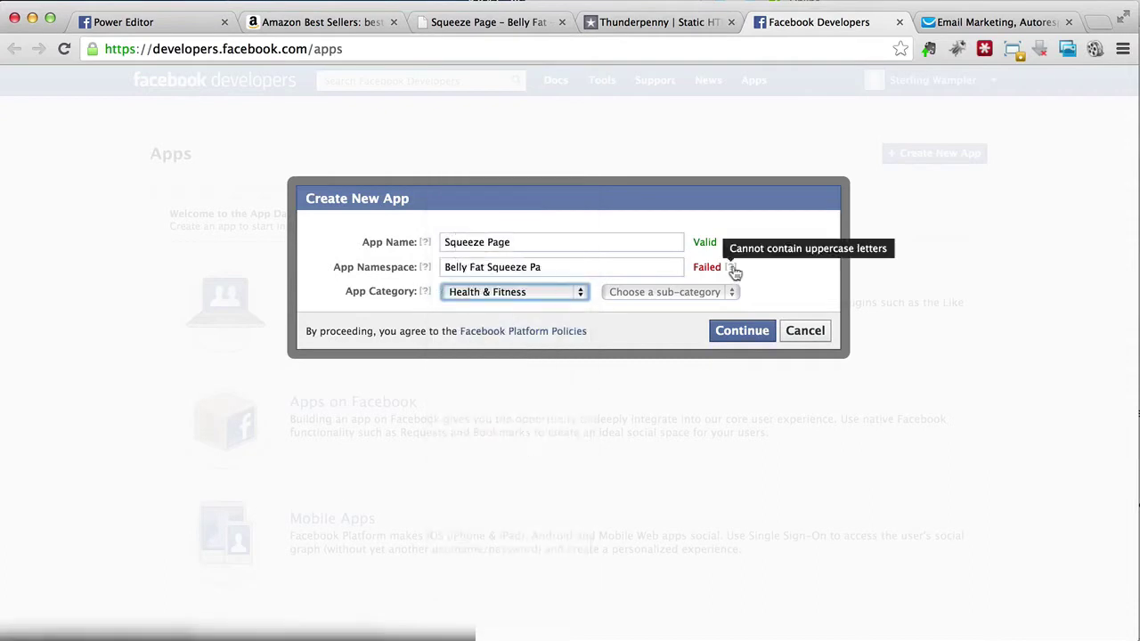
pyautogui.click(551, 275)
pyautogui.press('super+a')
pyautogui.write('bellyfat')
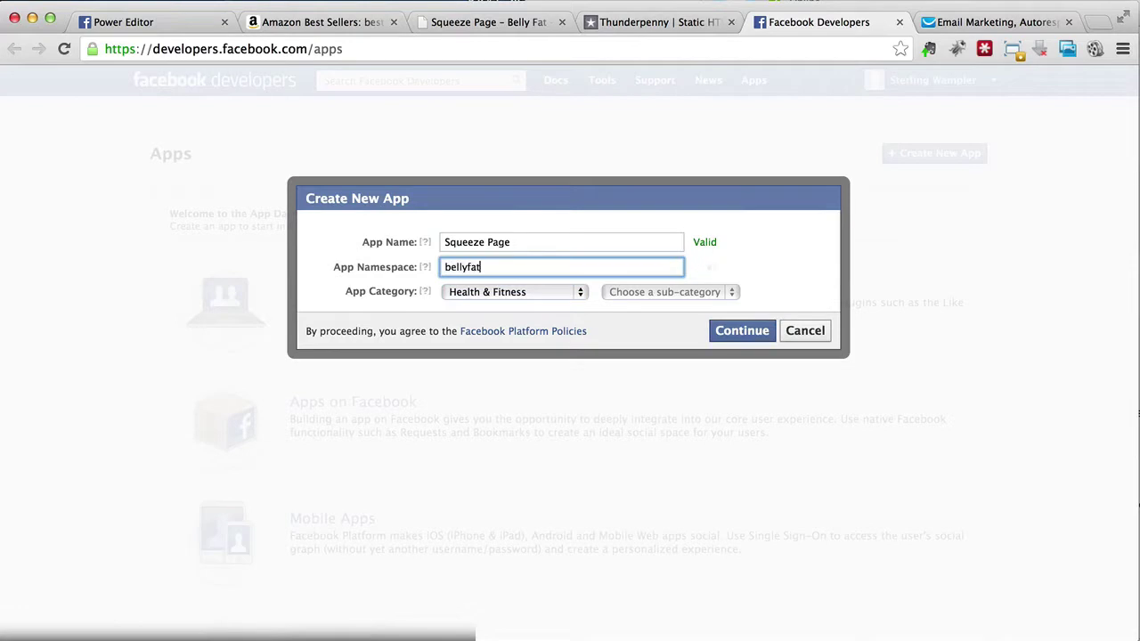
pyautogui.write('sqpage')
pyautogui.click(535, 294)
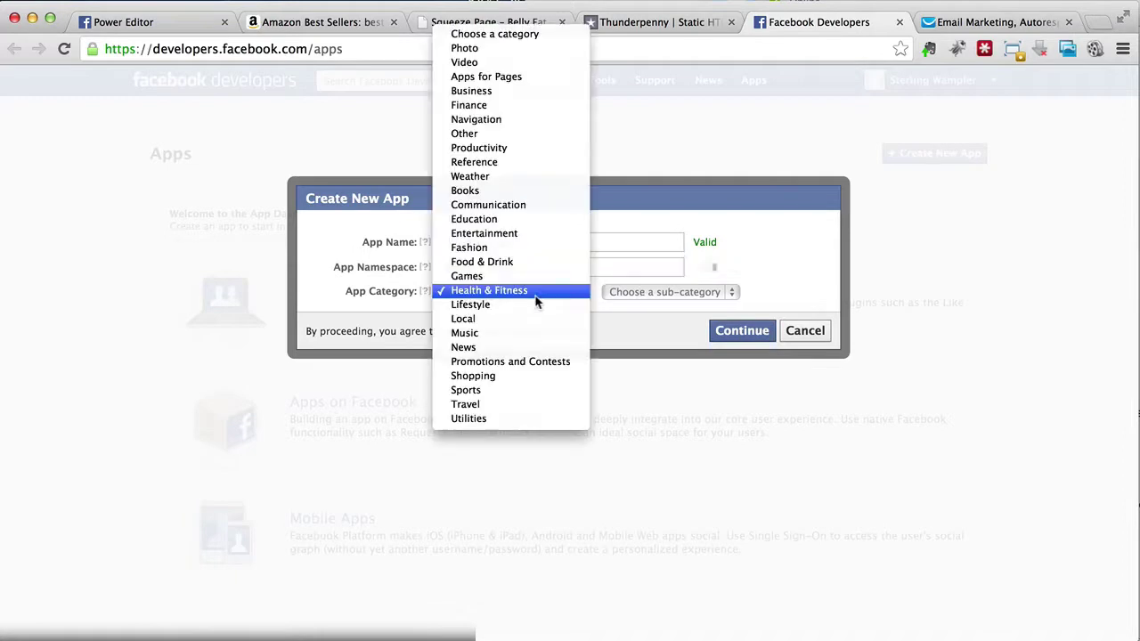
pyautogui.click(536, 292)
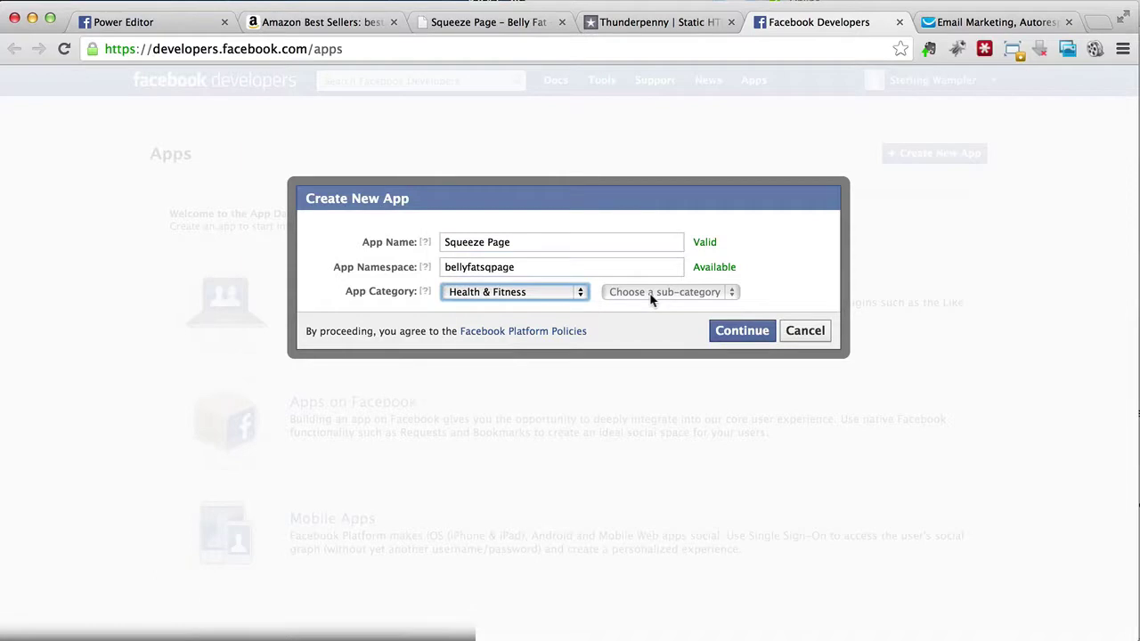
# Step: Submit the new app's details and pass the security check
pyautogui.click(733, 332)
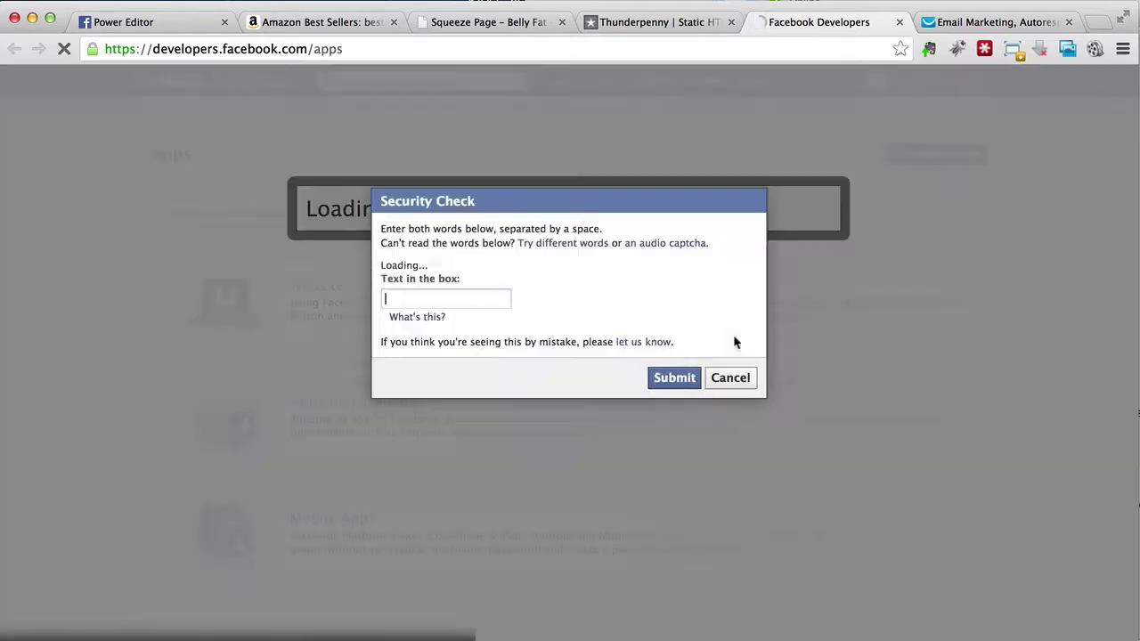
pyautogui.click(490, 336)
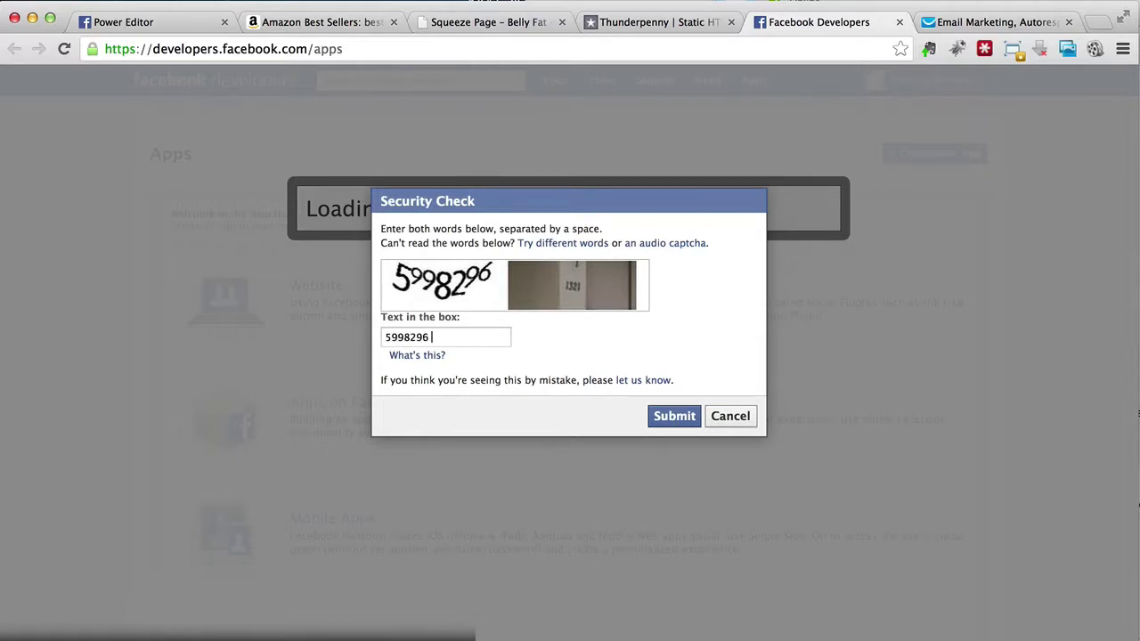
pyautogui.write('321')
pyautogui.click(668, 421)
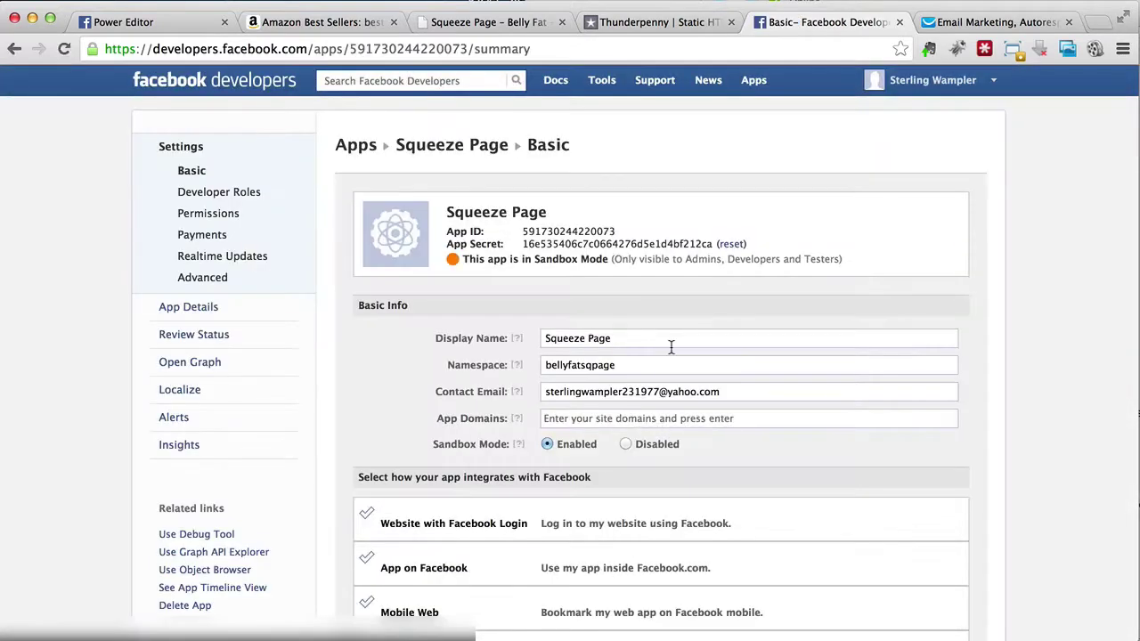
# Step: Copy the Squeeze Page app's App ID into Thunderpenny's App ID field
pyautogui.click(659, 21)
pyautogui.scroll(-3, 290, 379)
pyautogui.click(299, 432)
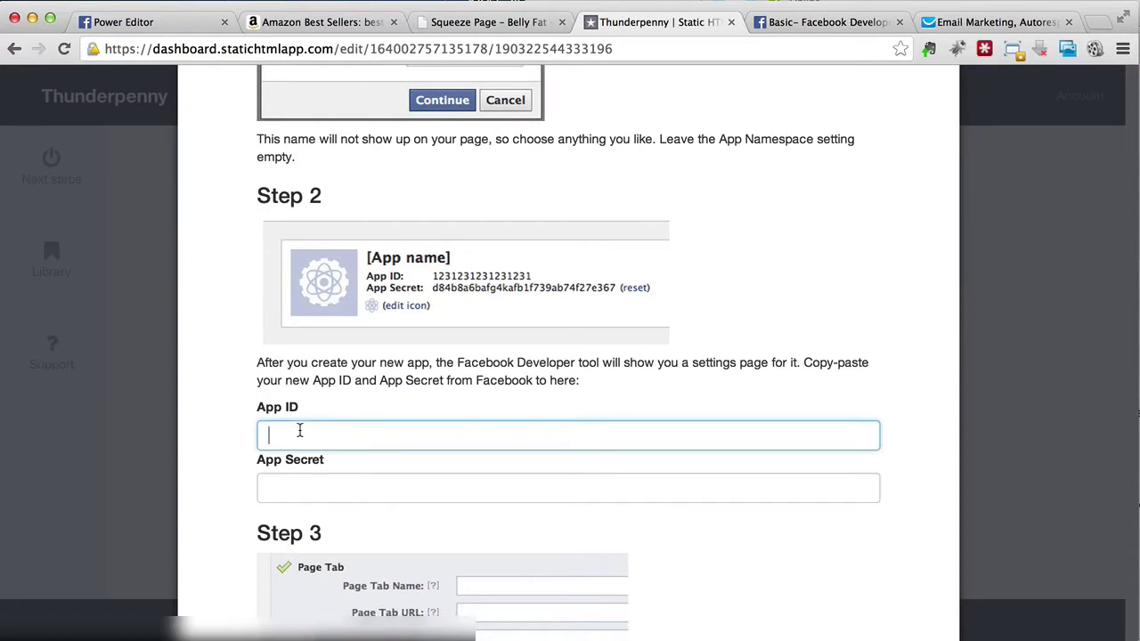
pyautogui.scroll(-1, 450, 285)
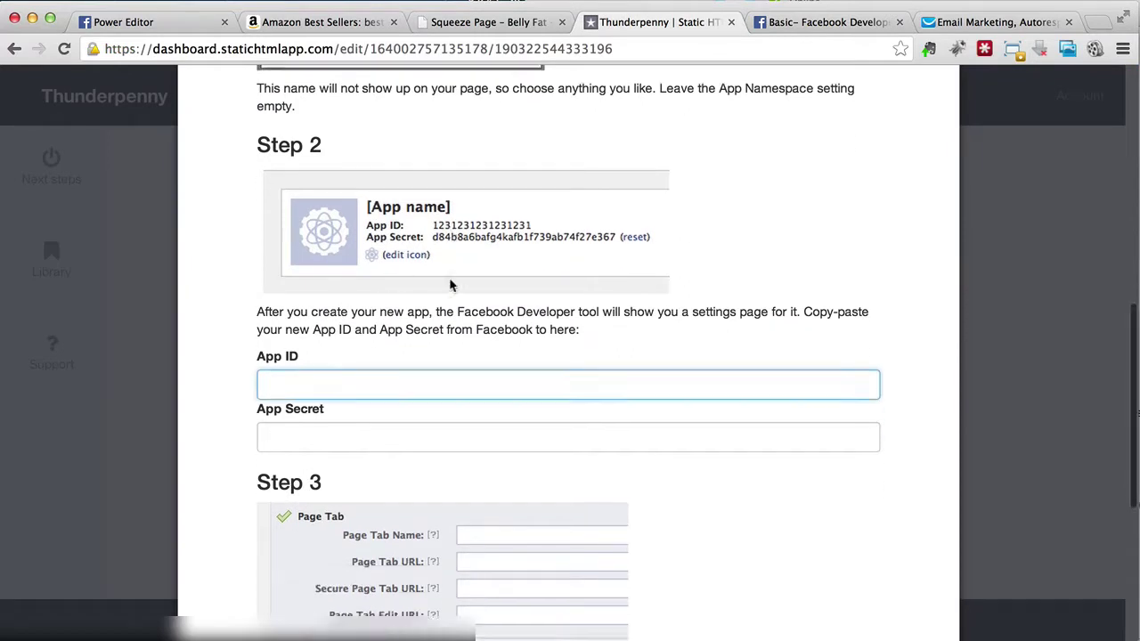
pyautogui.click(804, 22)
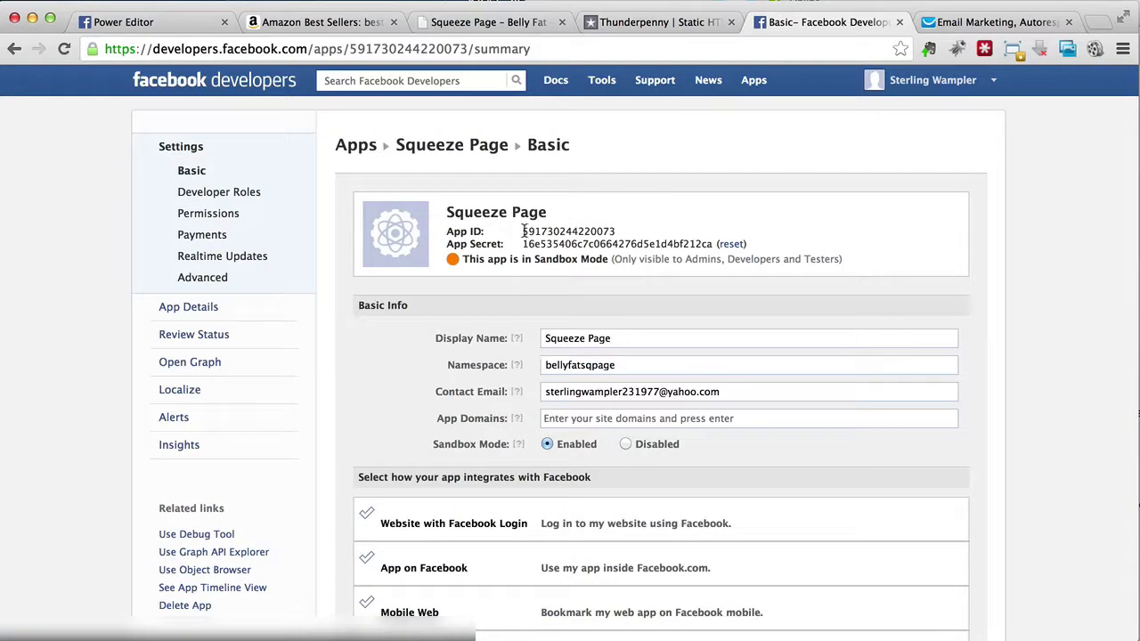
pyautogui.moveTo(524, 231); pyautogui.dragTo(617, 232)
pyautogui.press('super+c')
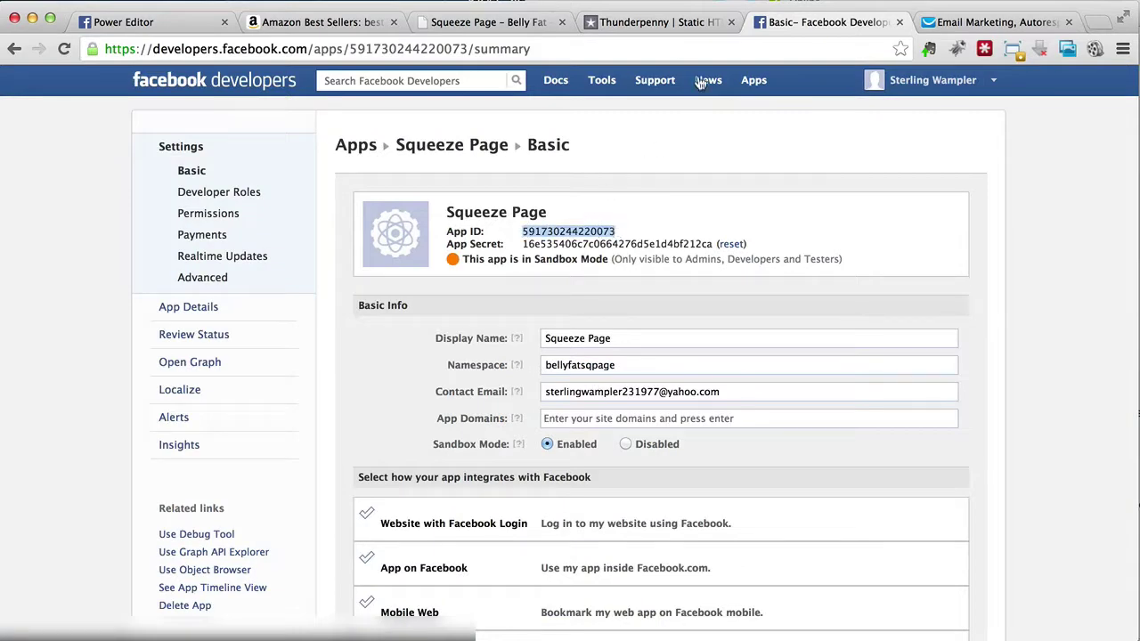
pyautogui.click(656, 27)
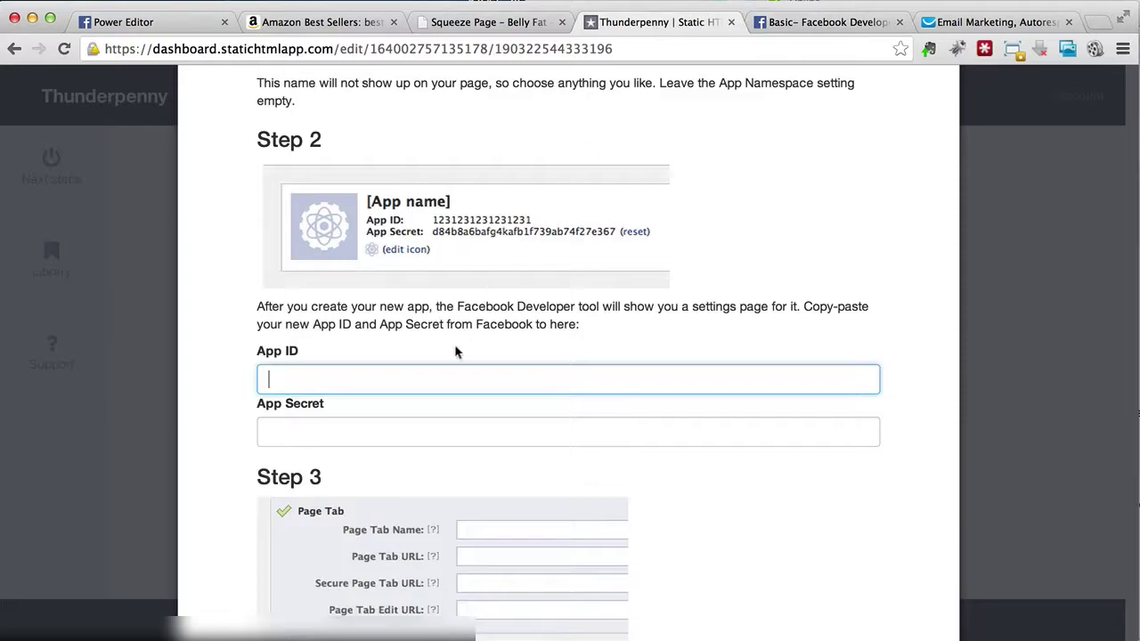
pyautogui.press('super+v')
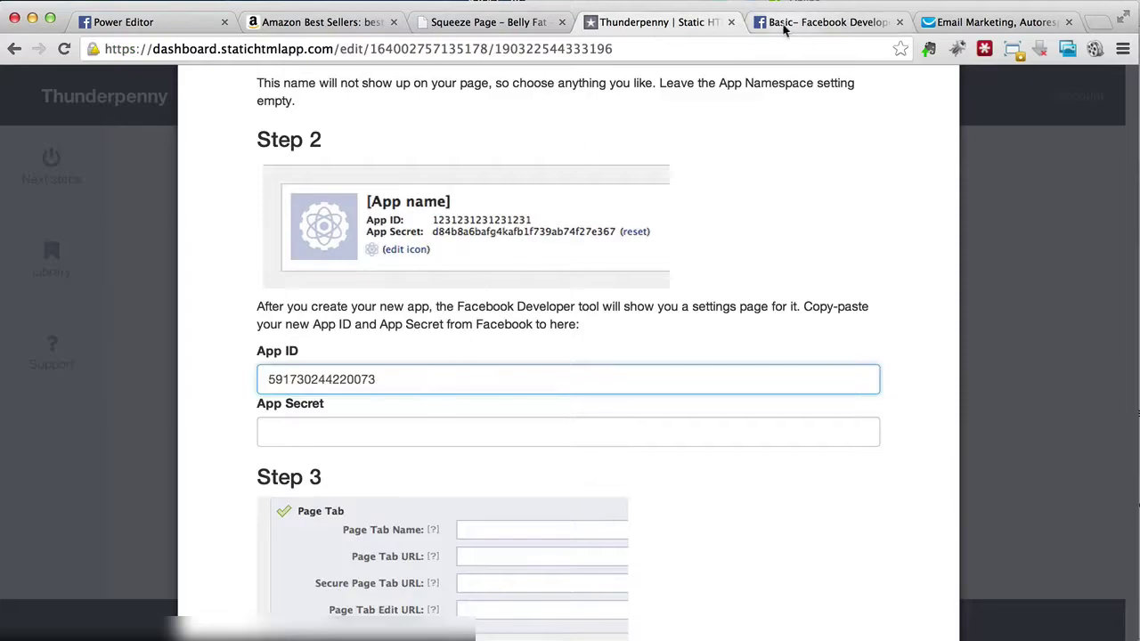
# Step: Copy the app's App Secret into Thunderpenny's App Secret field
pyautogui.click(784, 27)
pyautogui.moveTo(525, 245); pyautogui.dragTo(712, 243)
pyautogui.press('super+c')
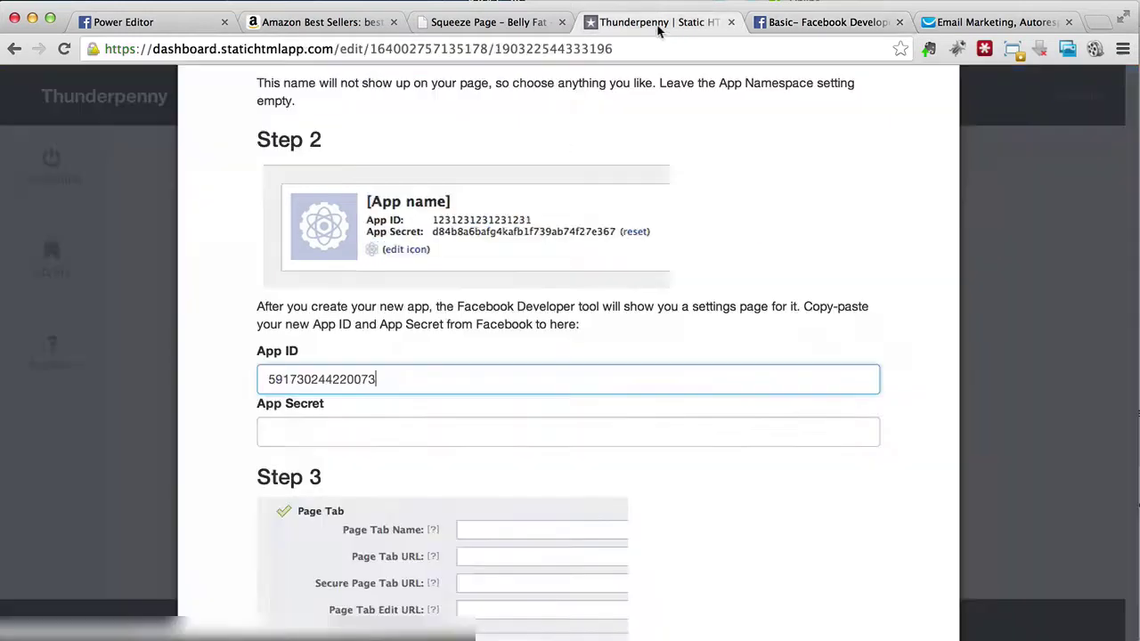
pyautogui.click(681, 21)
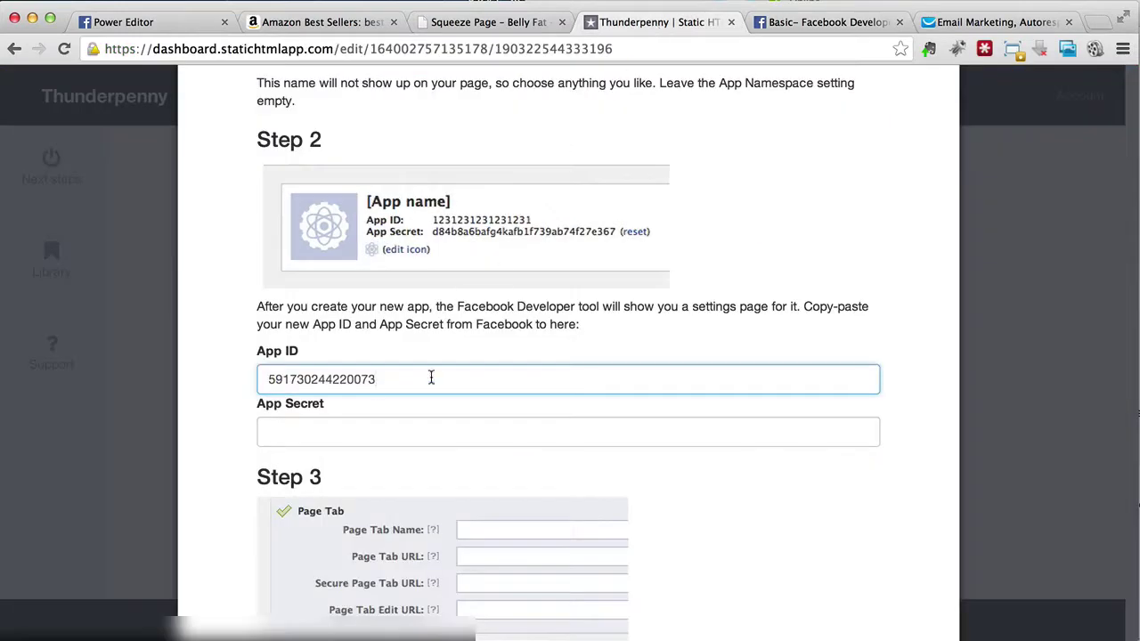
pyautogui.click(363, 427)
pyautogui.press('super+v')
pyautogui.scroll(-5, 364, 428)
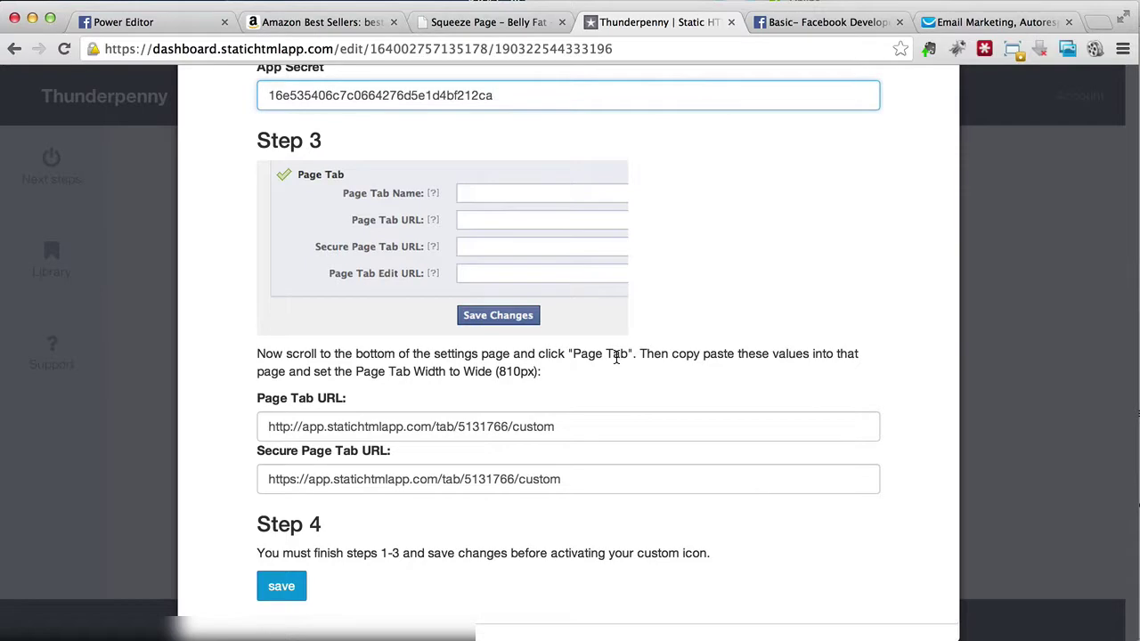
# Step: Enable the Page Tab, name it Belly Fat Loss and paste the statichtmlapp Page Tab URL
pyautogui.click(812, 22)
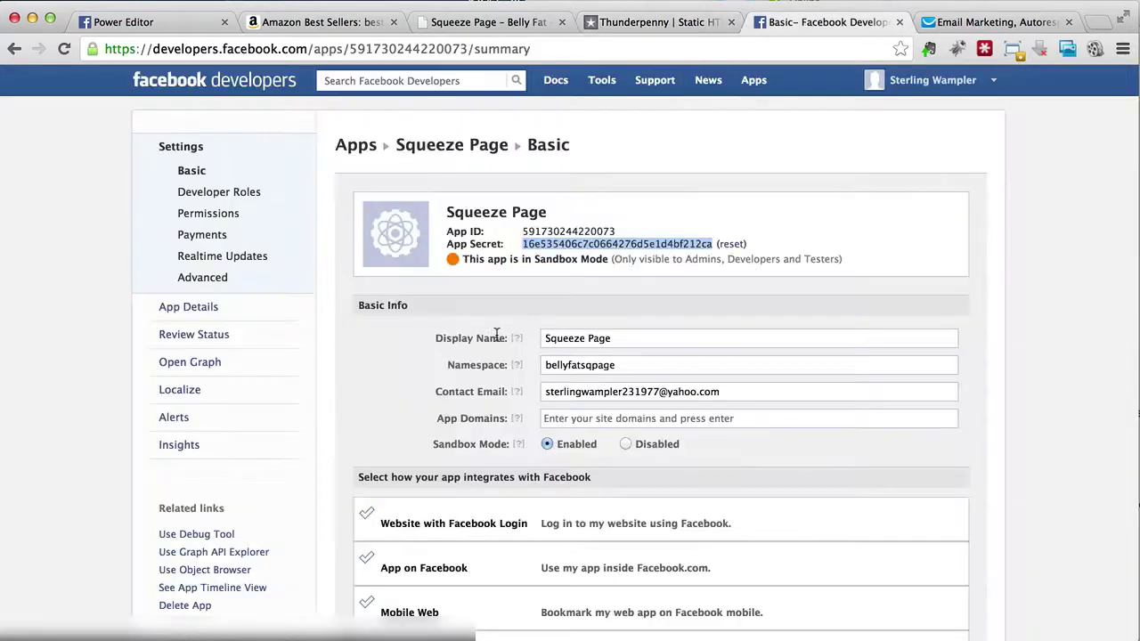
pyautogui.scroll(-5, 496, 336)
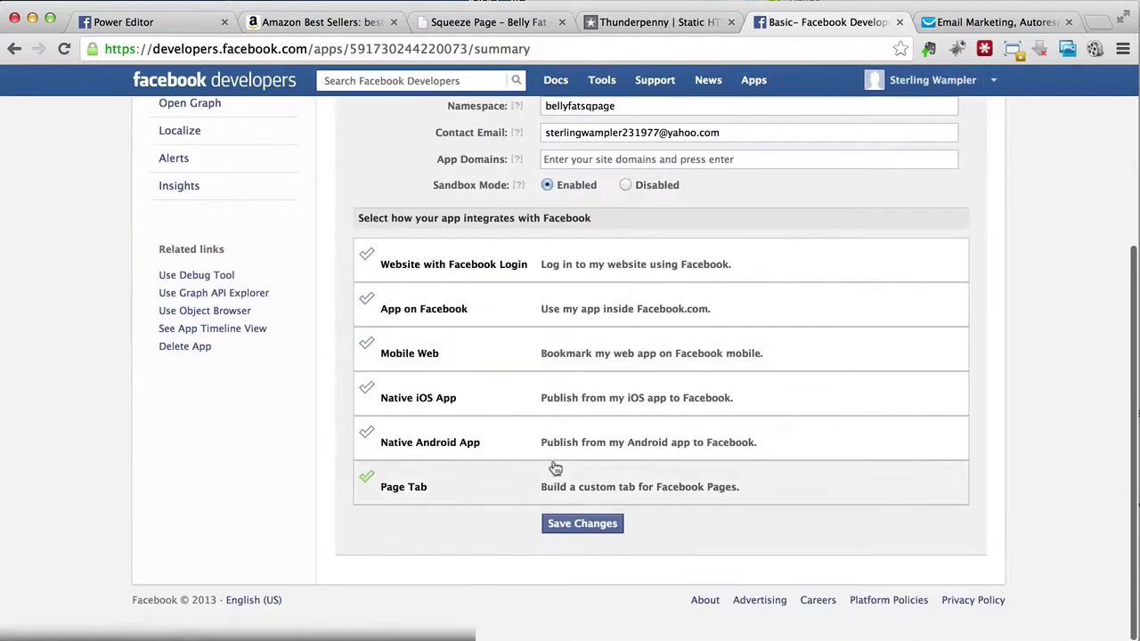
pyautogui.click(563, 495)
pyautogui.scroll(-3, 579, 356)
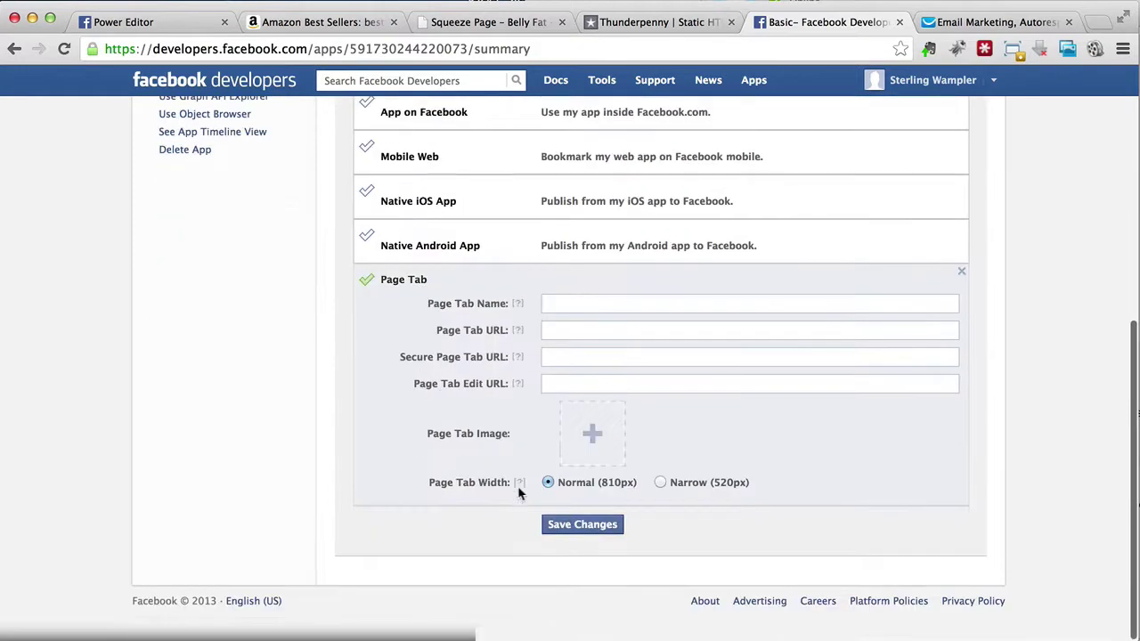
pyautogui.click(587, 303)
pyautogui.write('Bell')
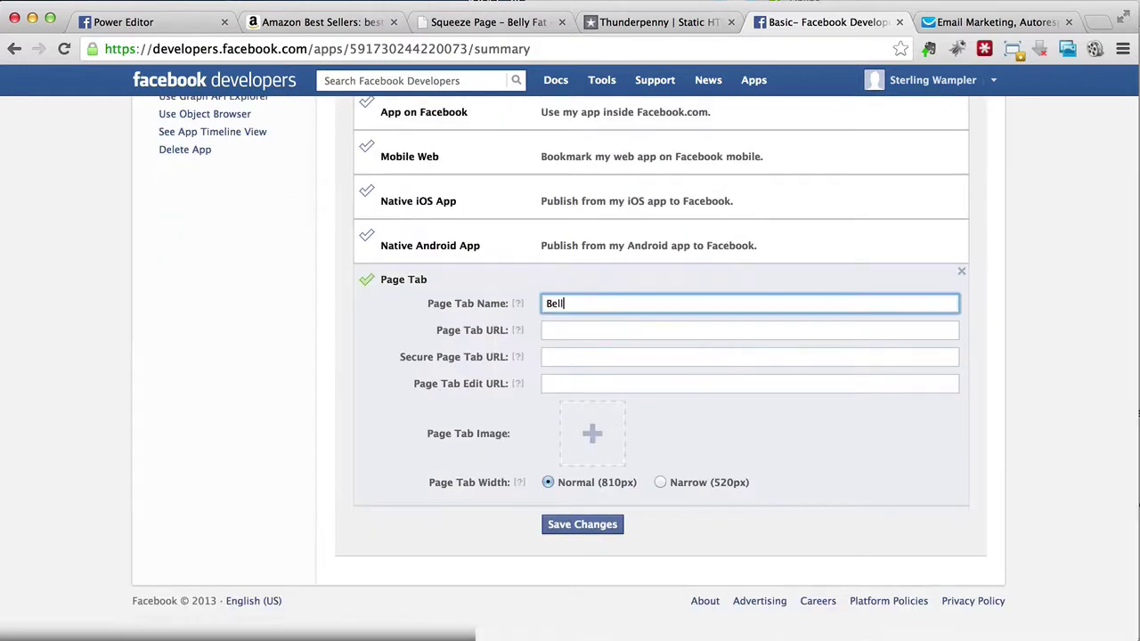
pyautogui.press('Tab')
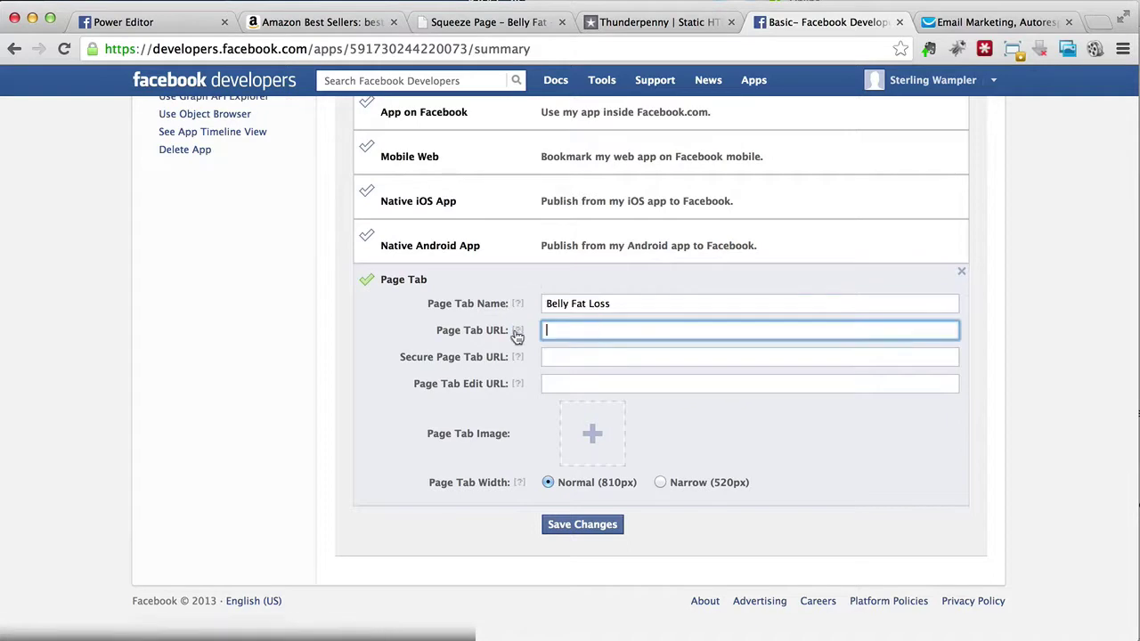
pyautogui.click(667, 23)
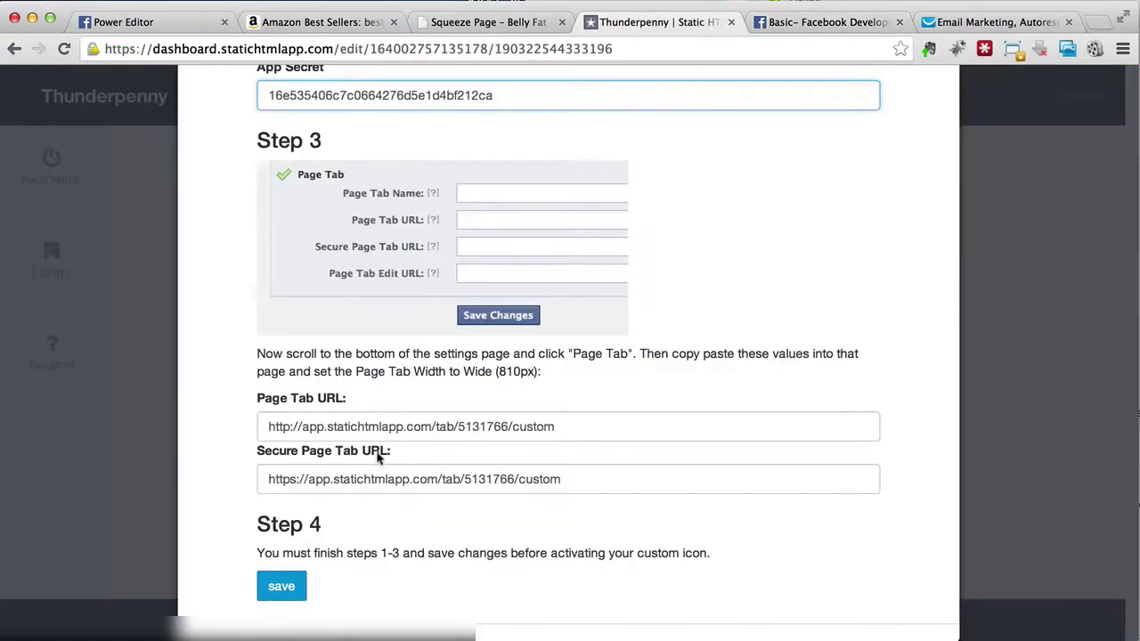
pyautogui.click(393, 427)
pyautogui.press('super+c')
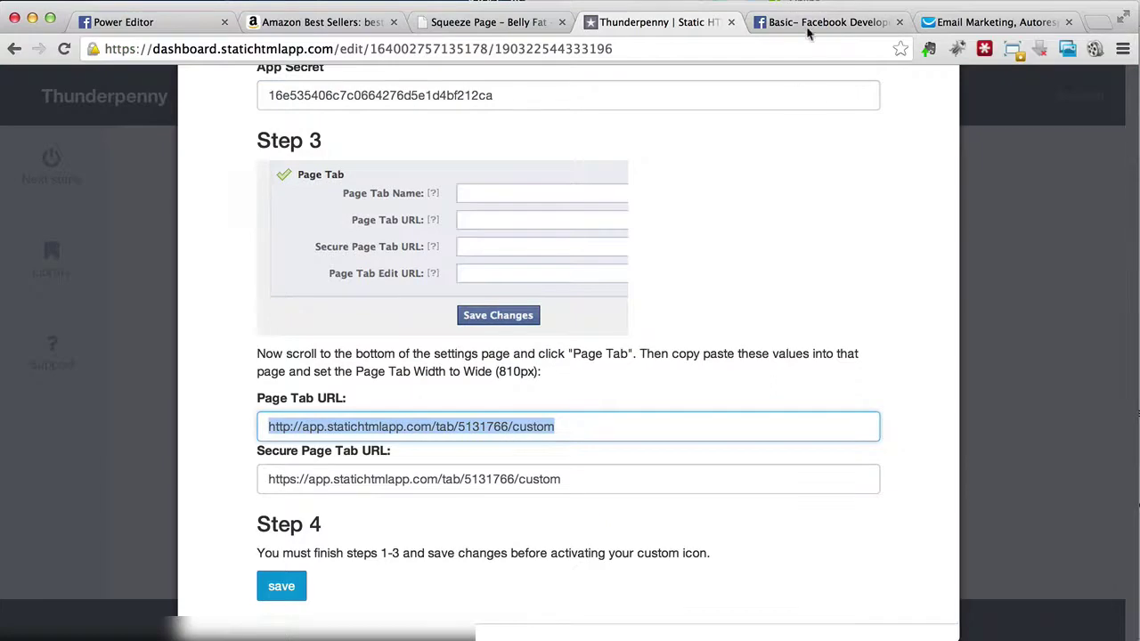
pyautogui.click(809, 24)
pyautogui.press('super+v')
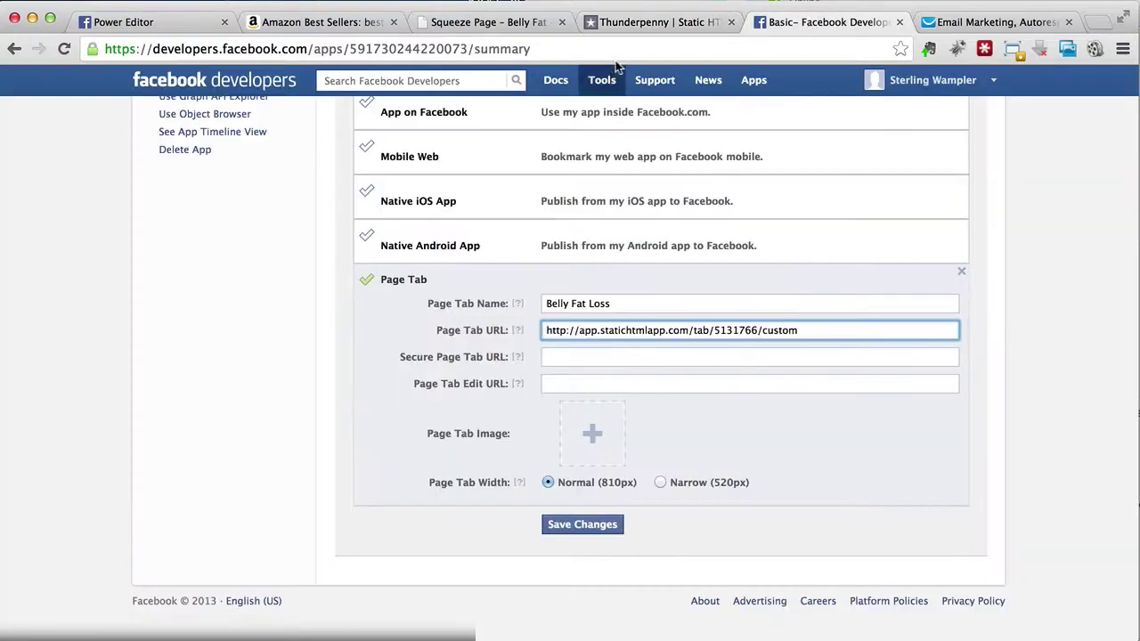
# Step: Paste the https statichtmlapp Secure Page Tab URL and begin uploading the Page Tab Image
pyautogui.click(606, 27)
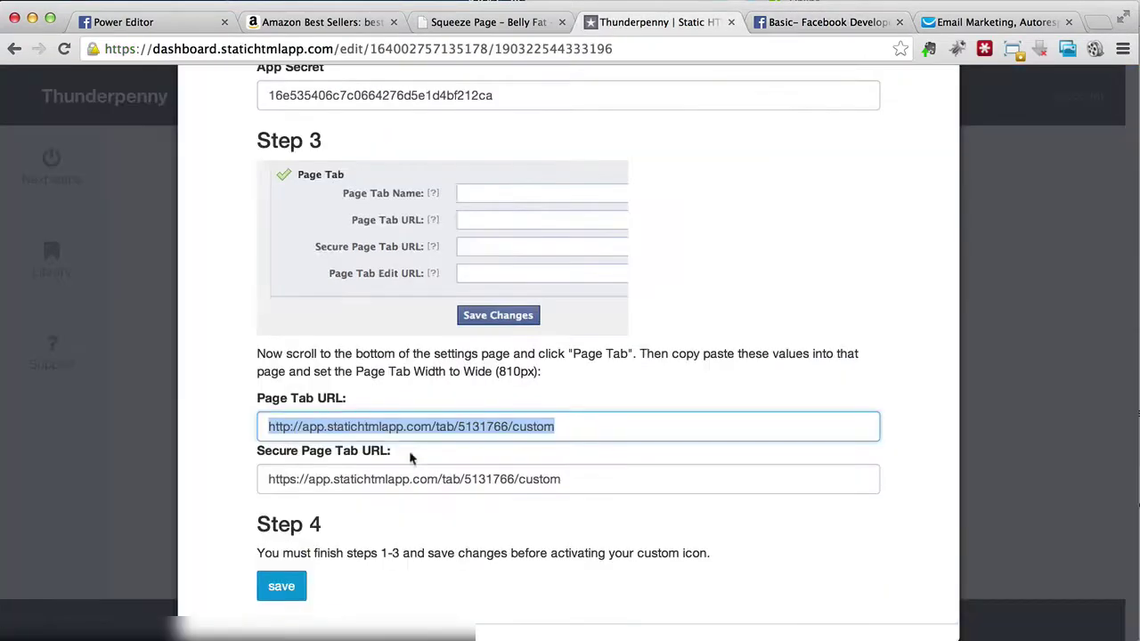
pyautogui.click(403, 479)
pyautogui.press('super+c')
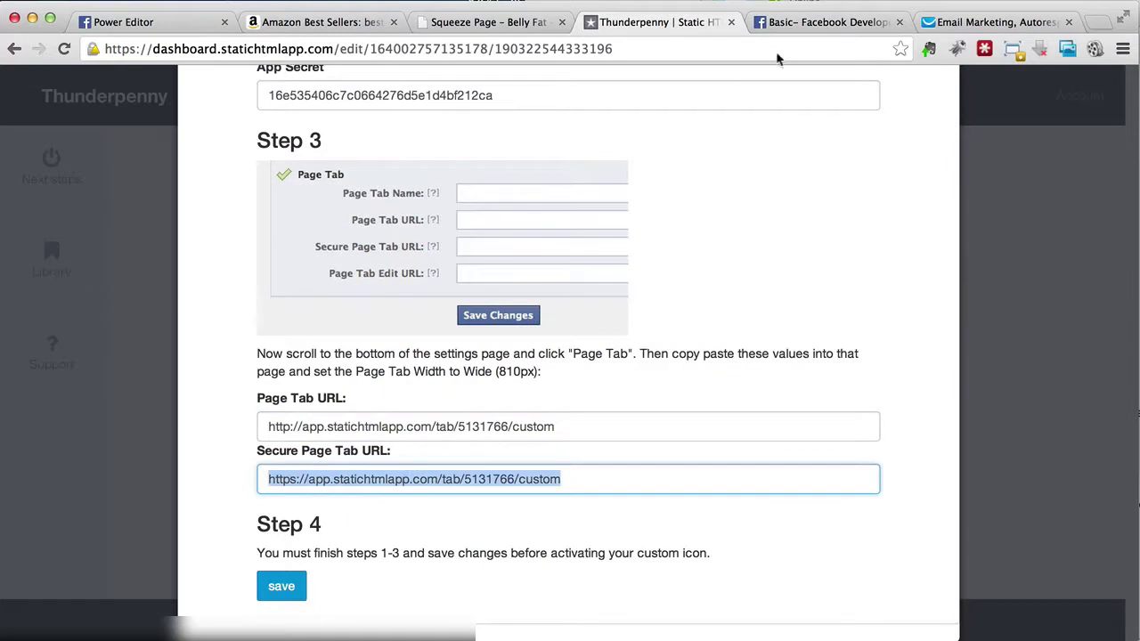
pyautogui.click(809, 24)
pyautogui.click(609, 359)
pyautogui.press('super+v')
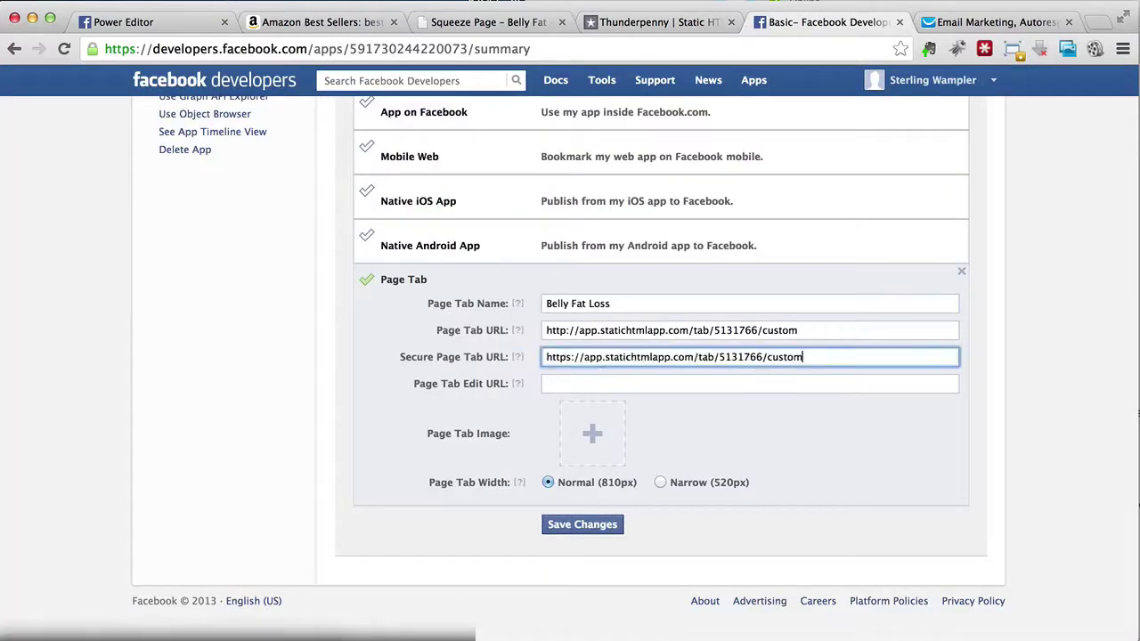
pyautogui.moveTo(592, 439)
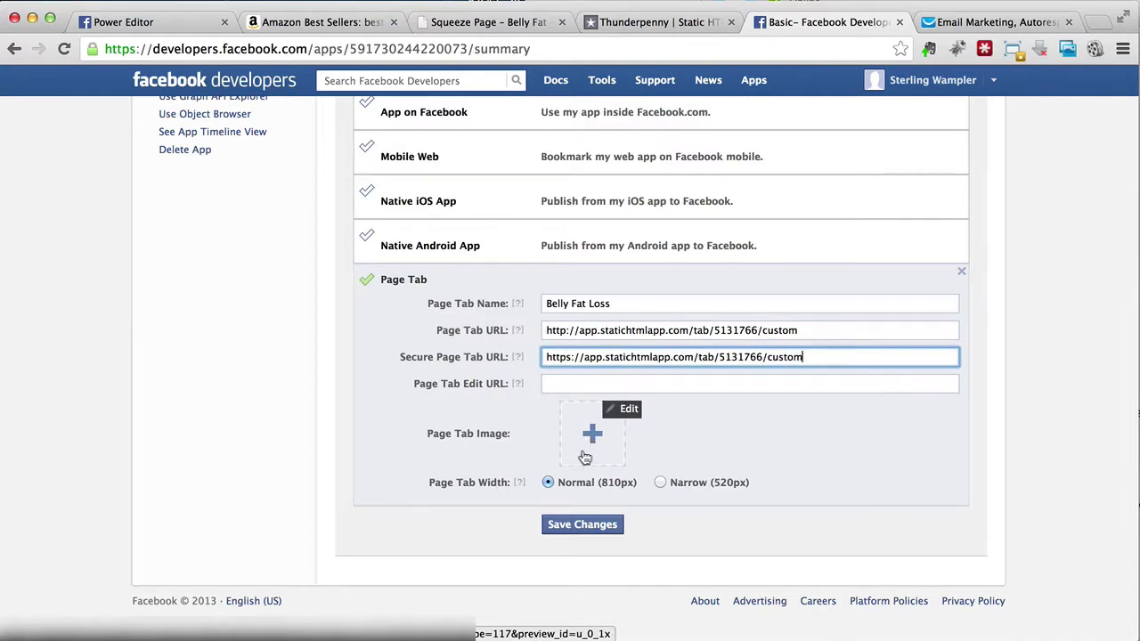
pyautogui.click(586, 456)
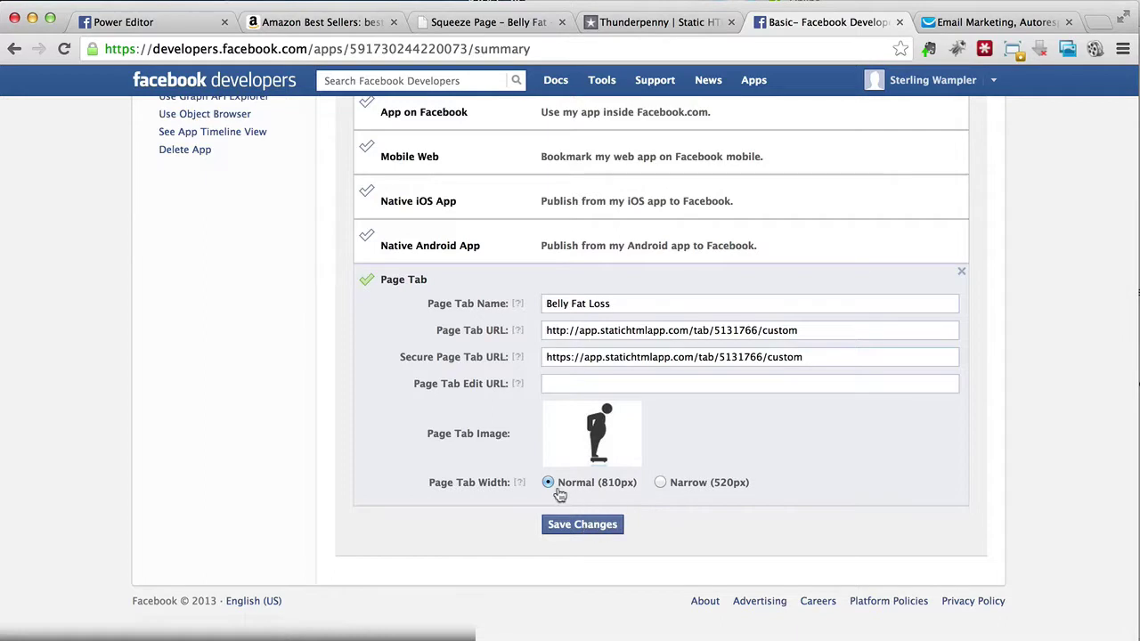
# Step: Save the Facebook Page Tab settings, then save Thunderpenny's Step 4 and activate the custom tab icon
pyautogui.click(571, 534)
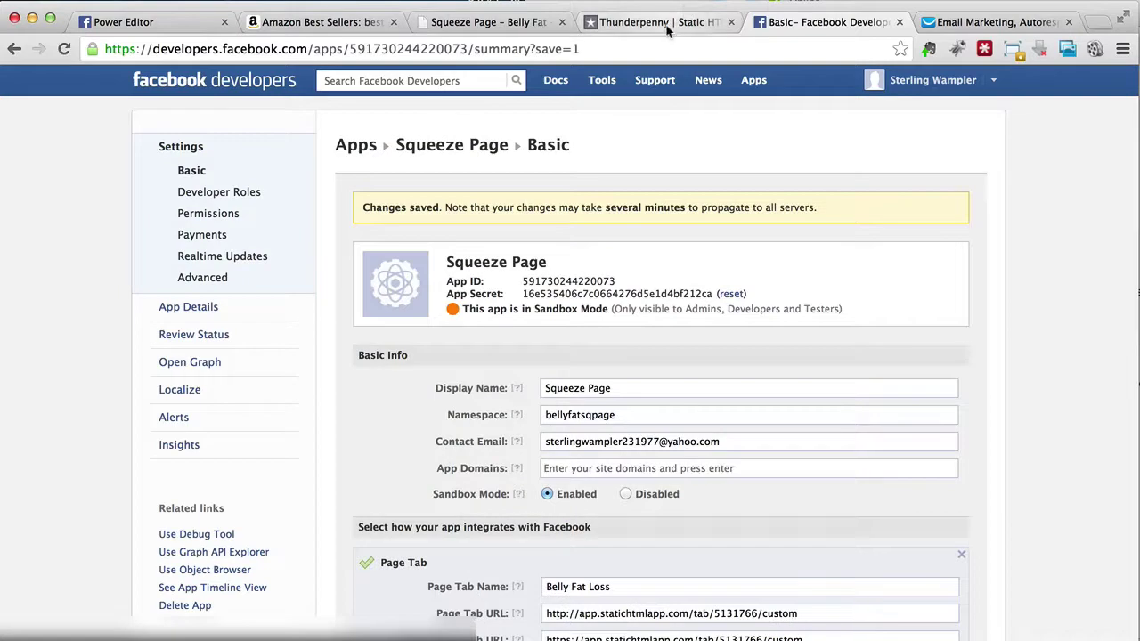
pyautogui.click(667, 30)
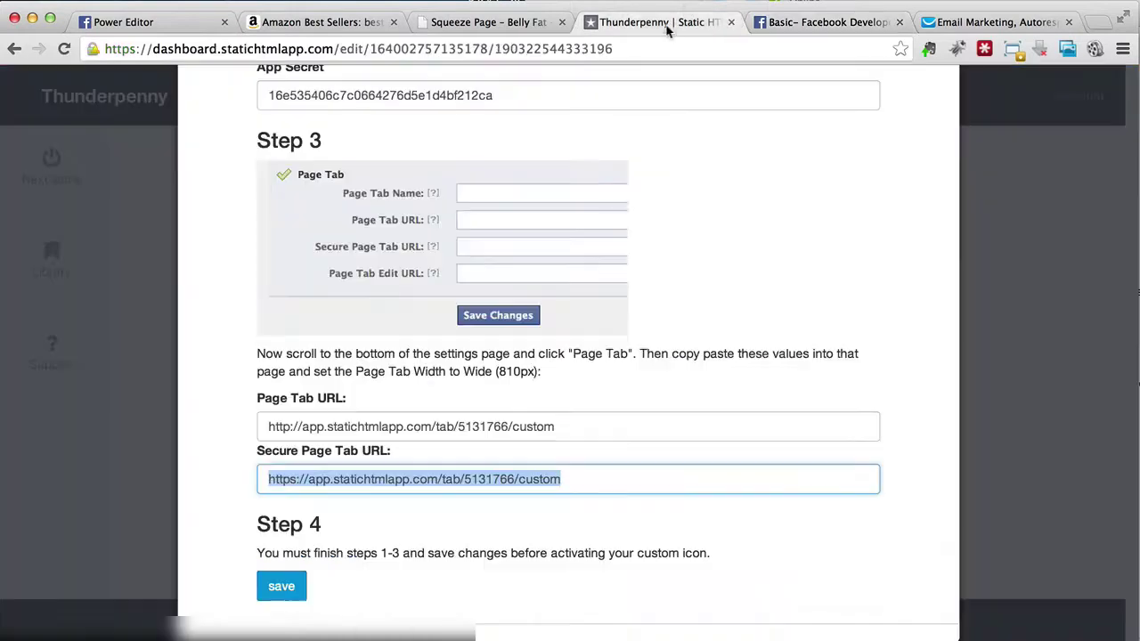
pyautogui.scroll(-1, 603, 361)
pyautogui.click(328, 542)
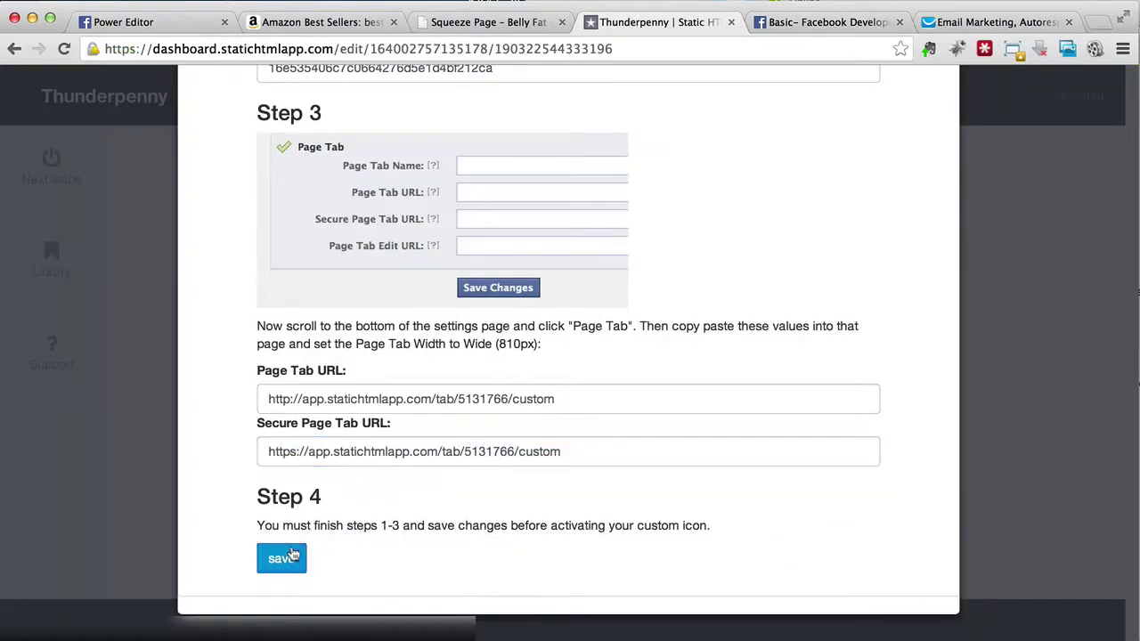
pyautogui.click(283, 554)
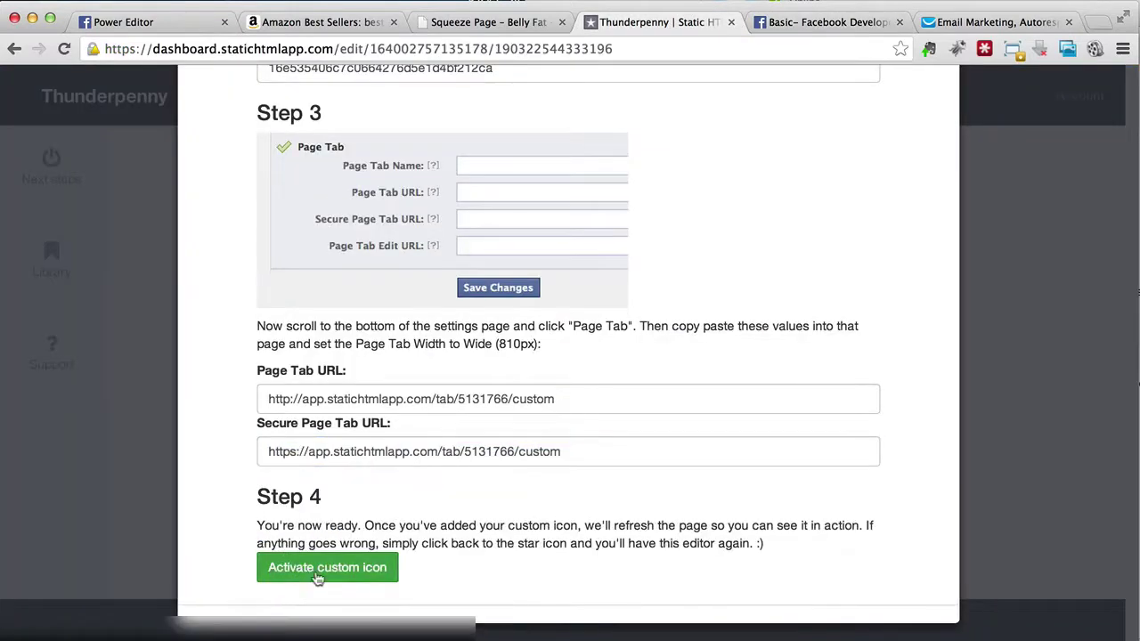
pyautogui.click(317, 576)
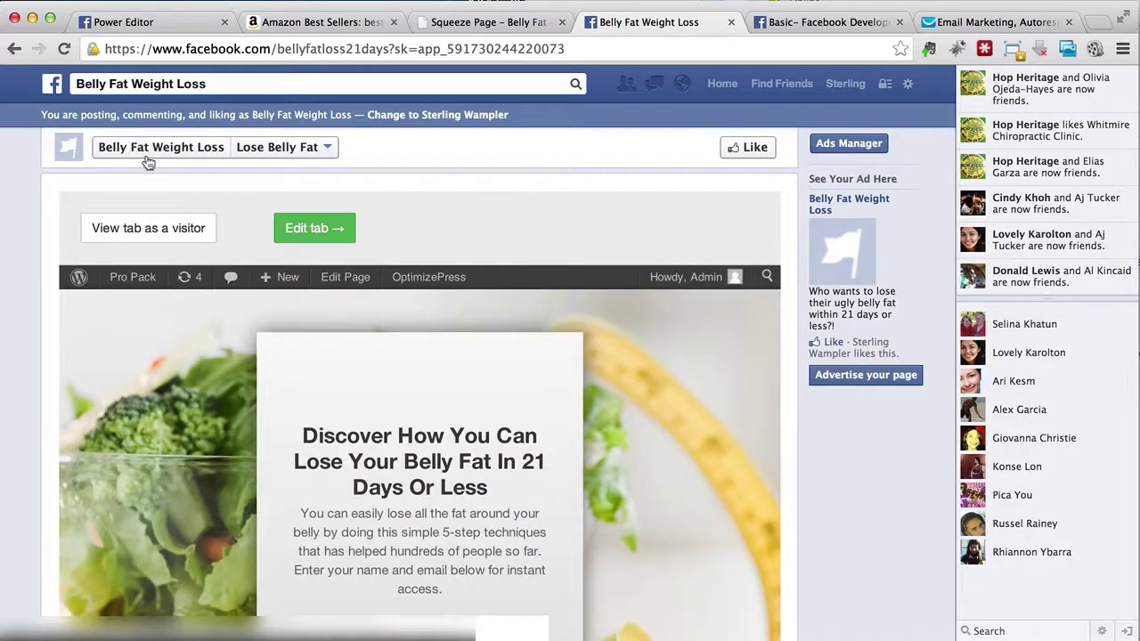
# Step: Open the Belly Fat Weight Loss page, skip the profile picture prompt and find the Lose Belly Fat tab
pyautogui.click(148, 163)
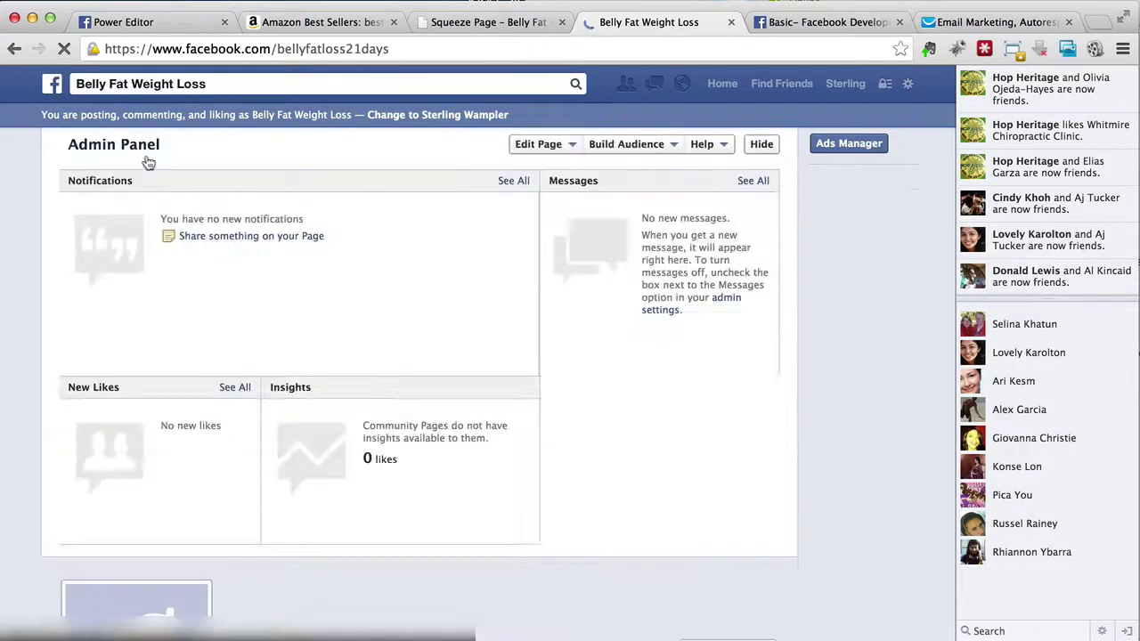
pyautogui.scroll(-4, 499, 371)
pyautogui.scroll(-1, 498, 371)
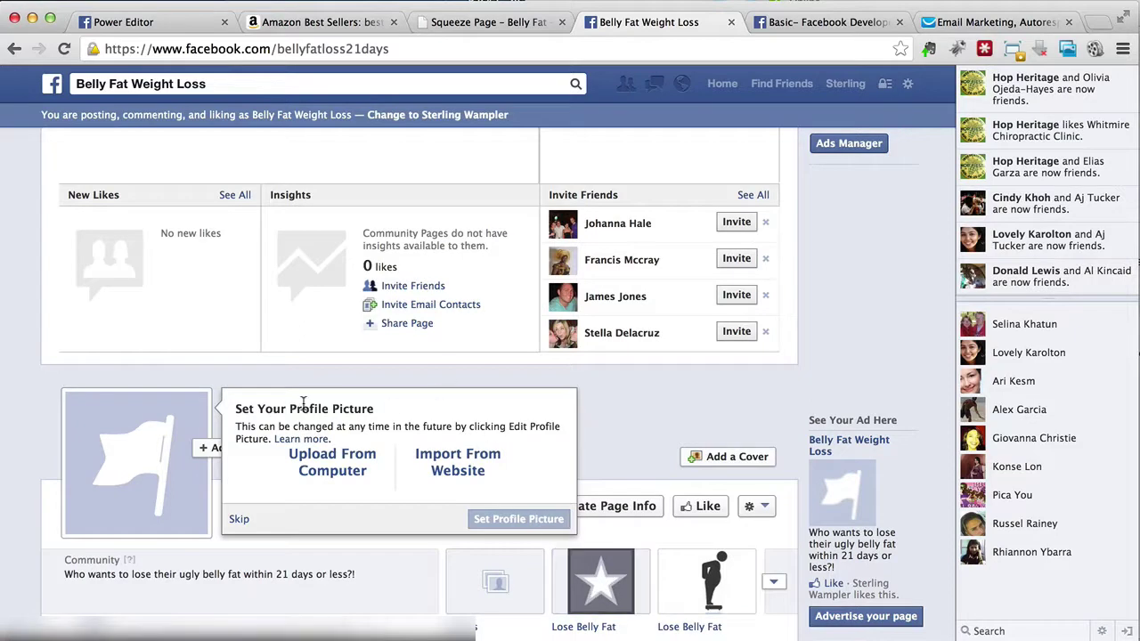
pyautogui.click(239, 521)
pyautogui.scroll(2, 479, 440)
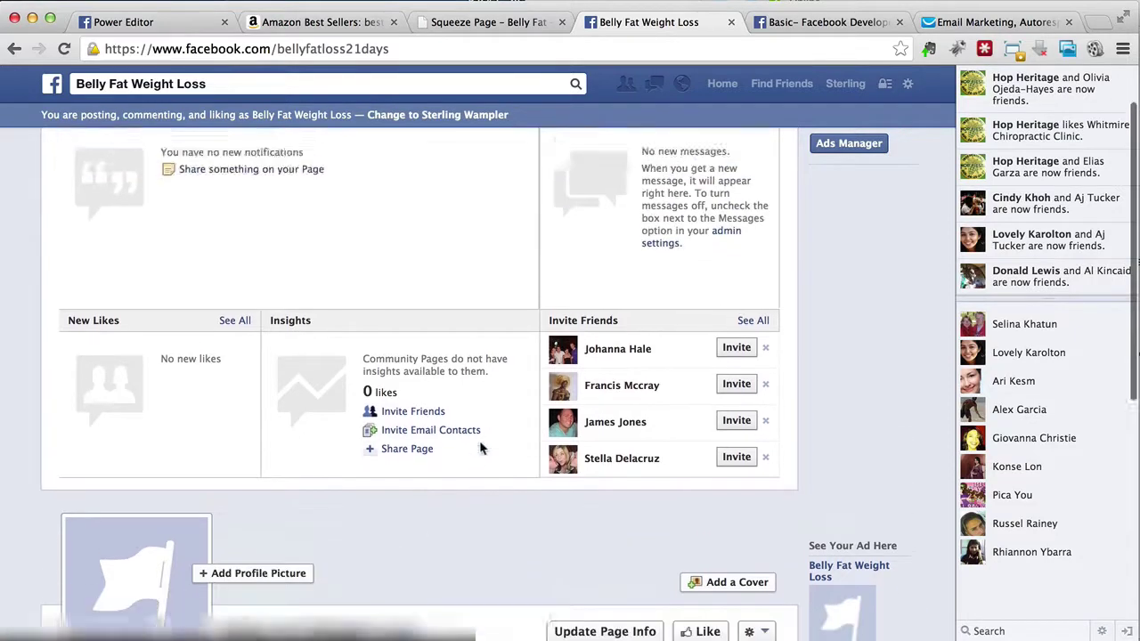
pyautogui.scroll(-4, 479, 440)
pyautogui.scroll(-1, 481, 449)
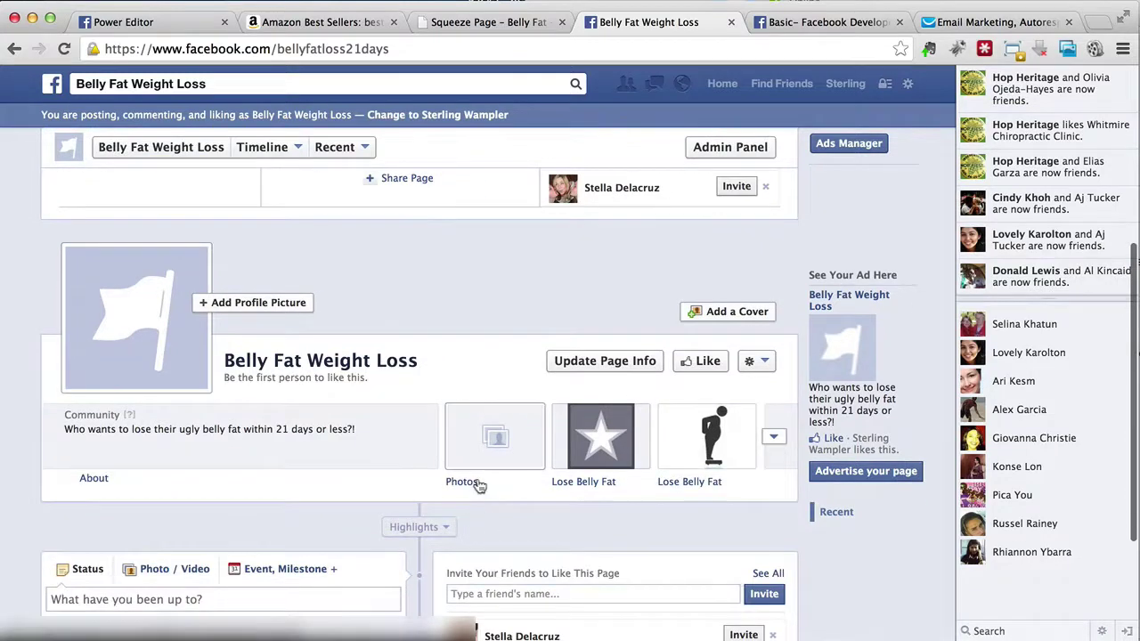
pyautogui.scroll(3, 478, 485)
pyautogui.scroll(3, 471, 464)
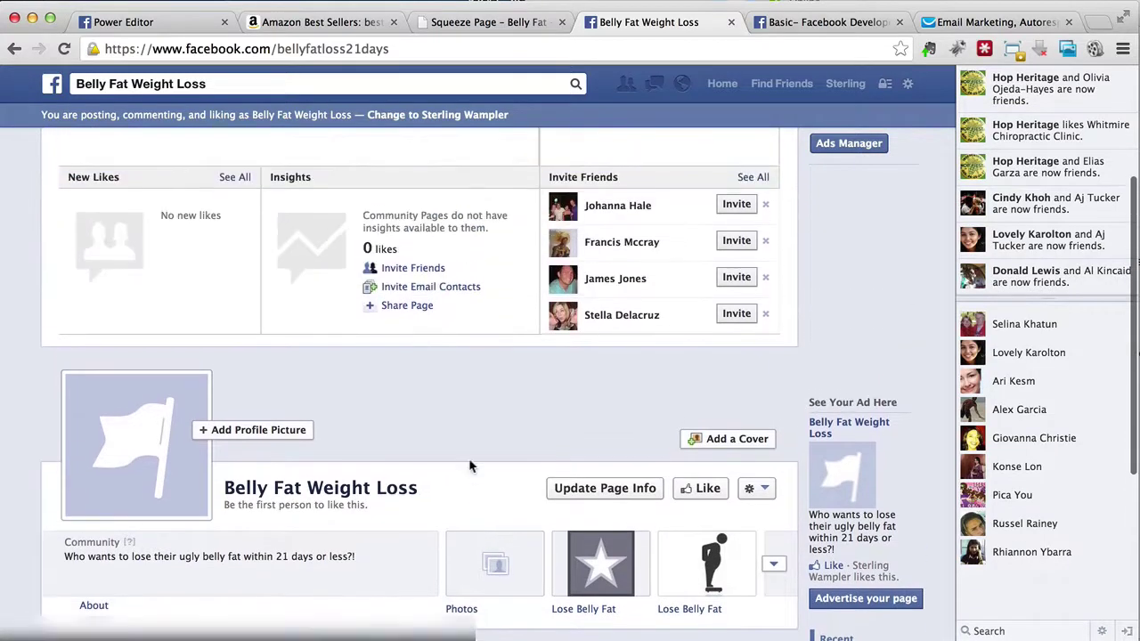